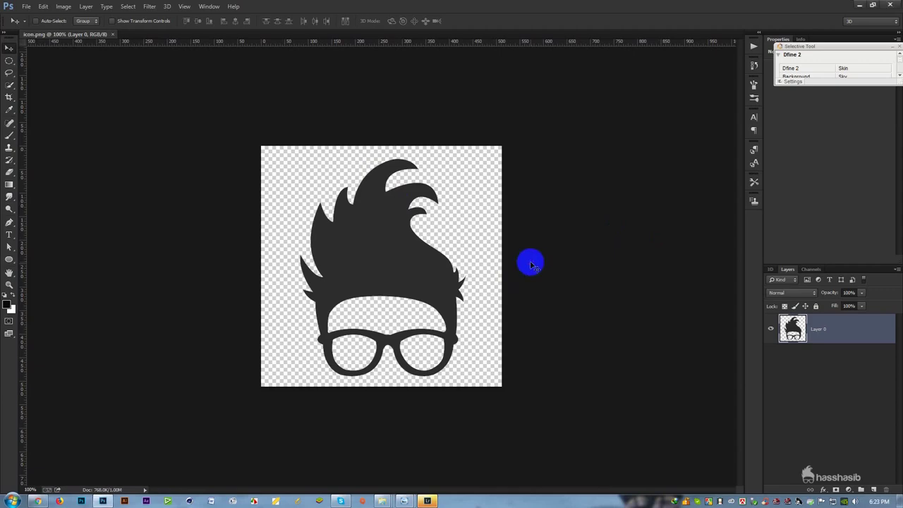
Create a new document 3.5 inches wide, 2 inches high, 300 ppi, CMYK Color
click(27, 7)
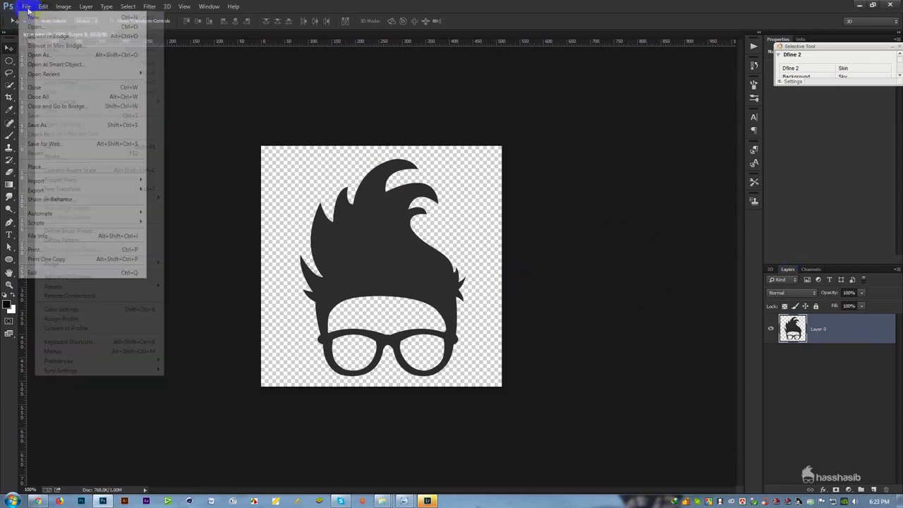
click(429, 215)
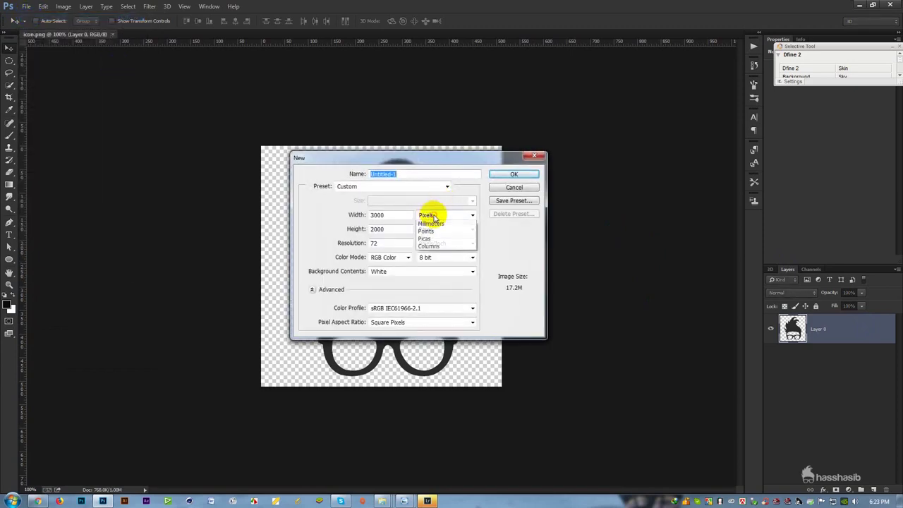
click(433, 232)
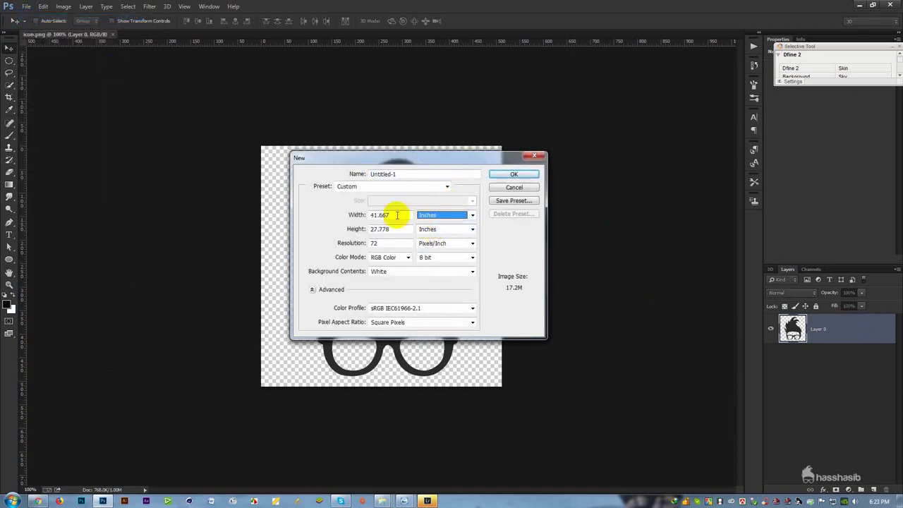
drag(396, 214, 254, 215)
text(3.5)
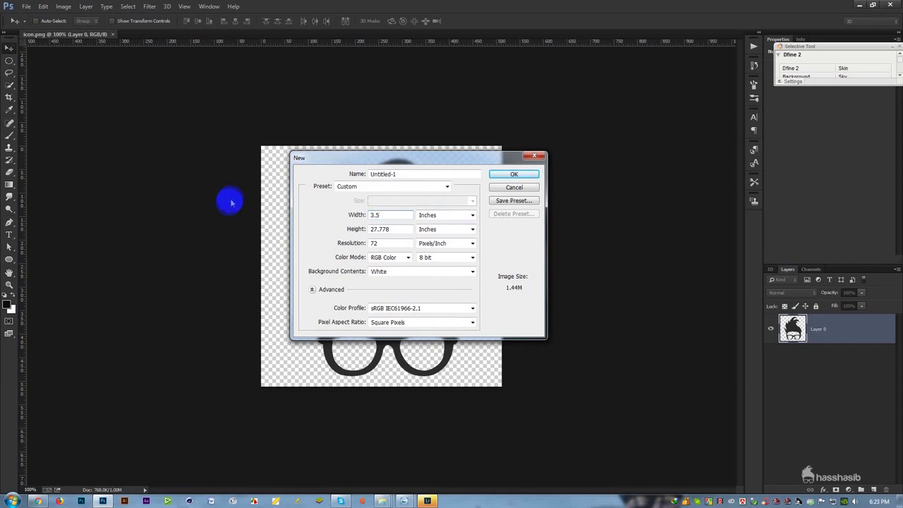
click(399, 218)
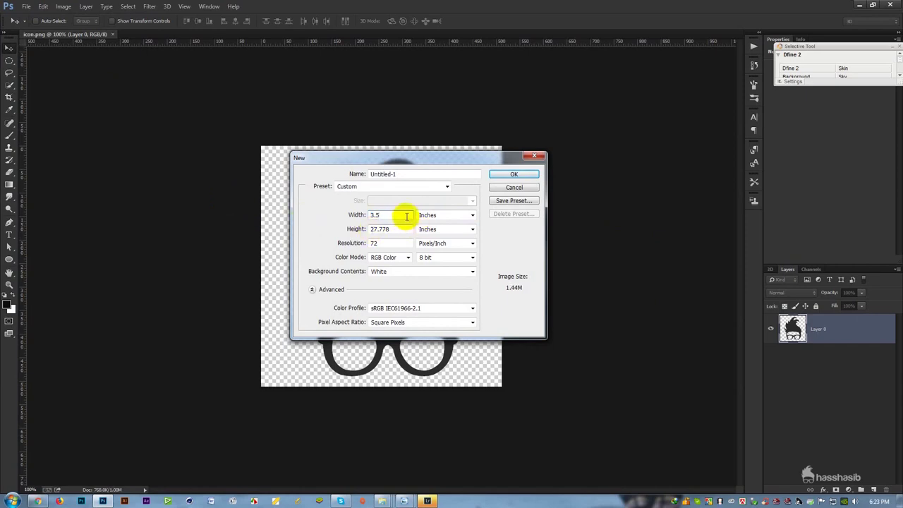
double_click(381, 229)
text(2)
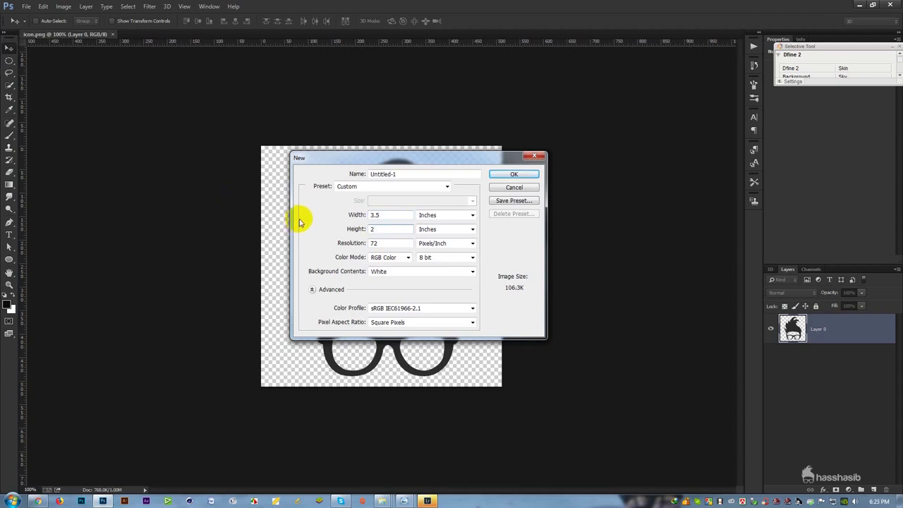
key(Tab)
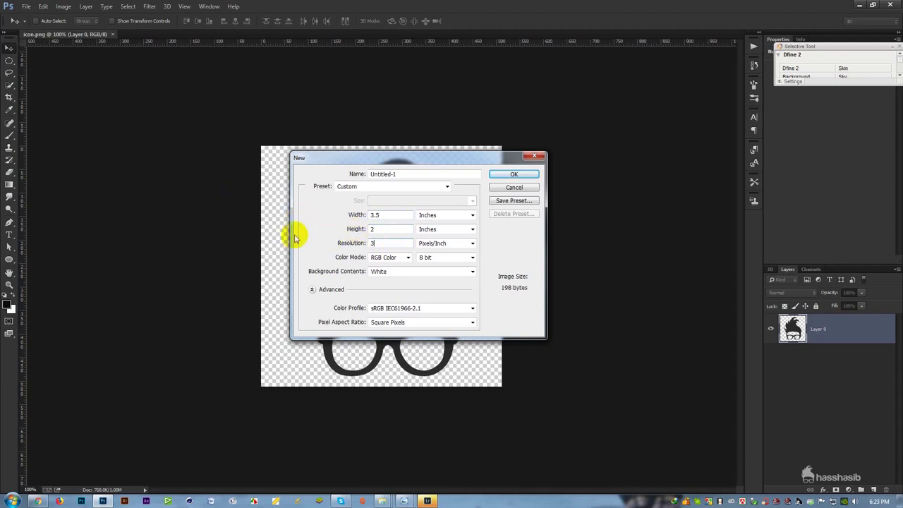
click(398, 258)
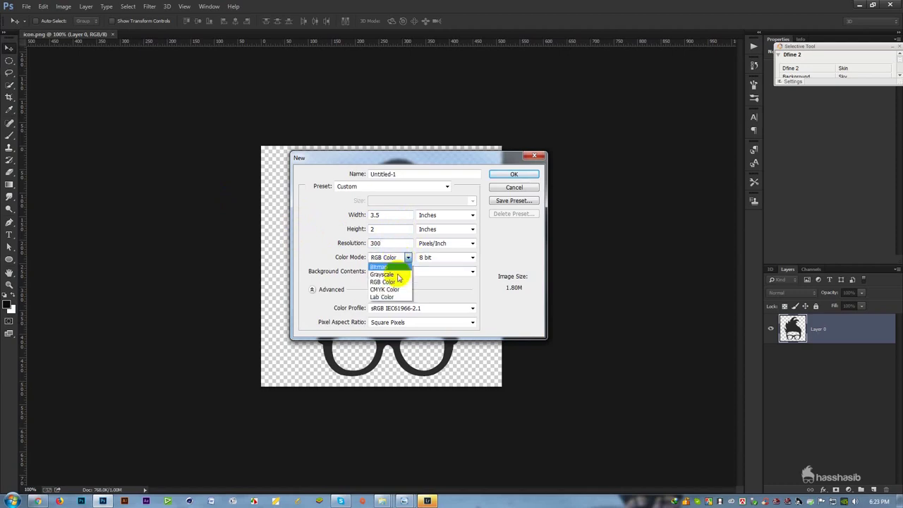
click(399, 290)
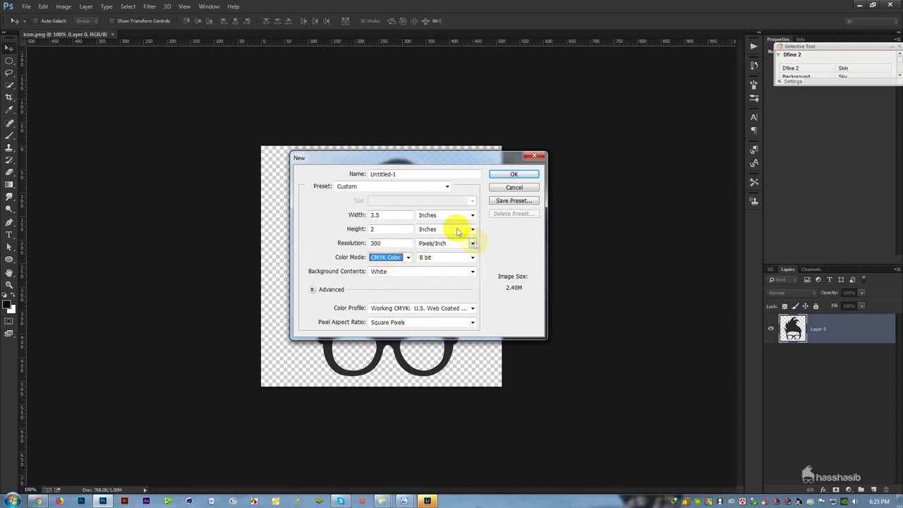
click(514, 174)
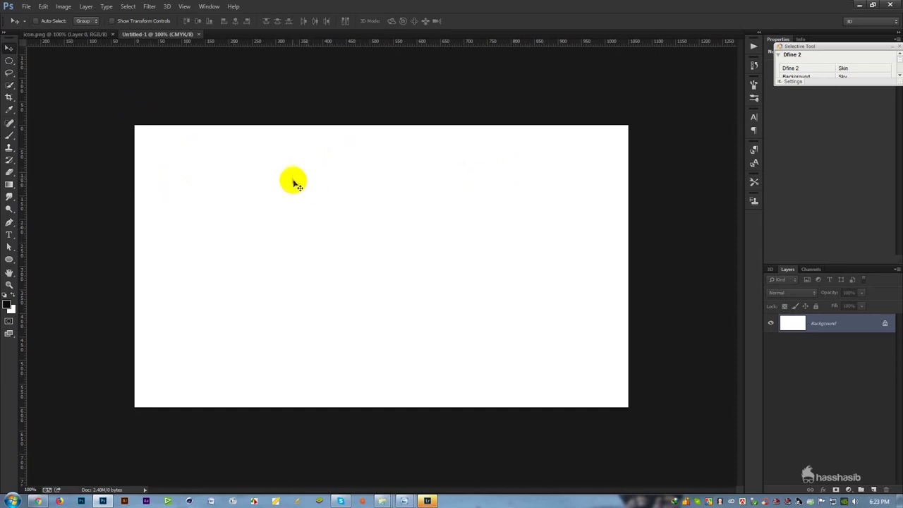
Drag guides from the rulers onto the canvas's top, bottom, left and right edges
click(164, 131)
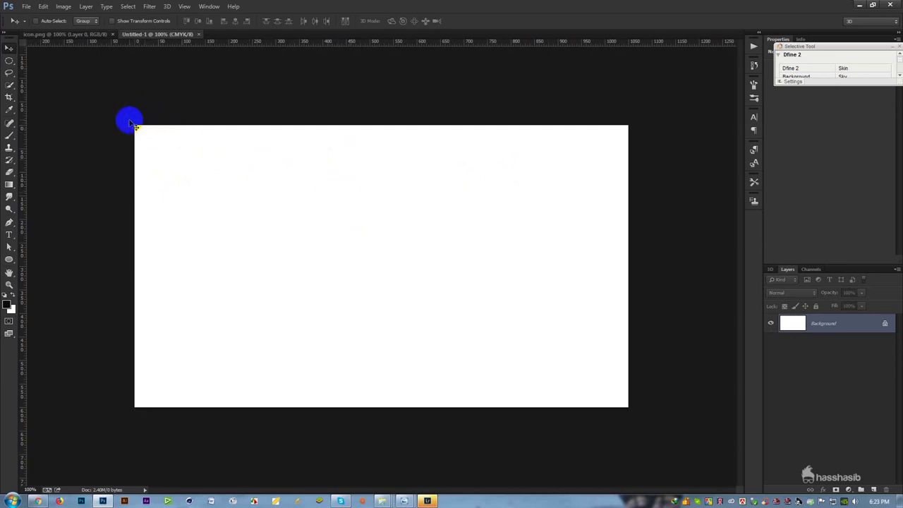
drag(152, 131, 76, 47)
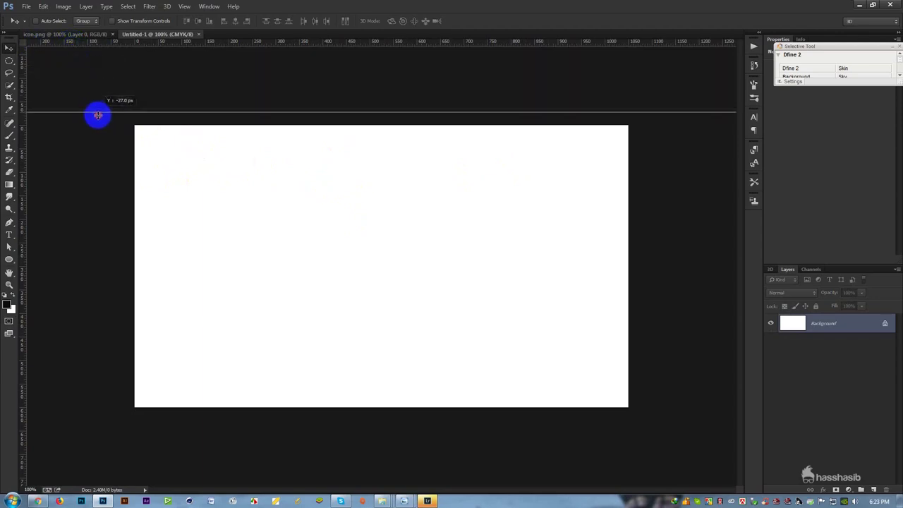
drag(72, 49, 101, 125)
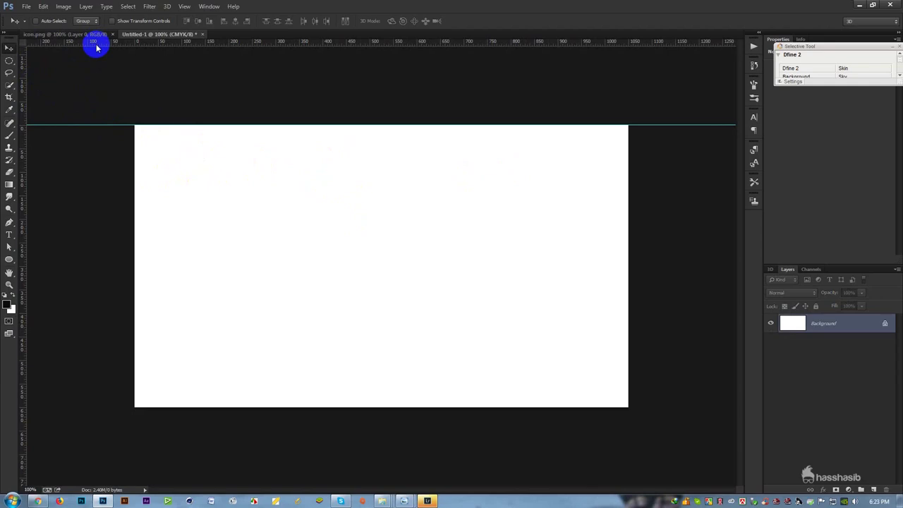
key(ctrl+r)
key(ctrl+r)
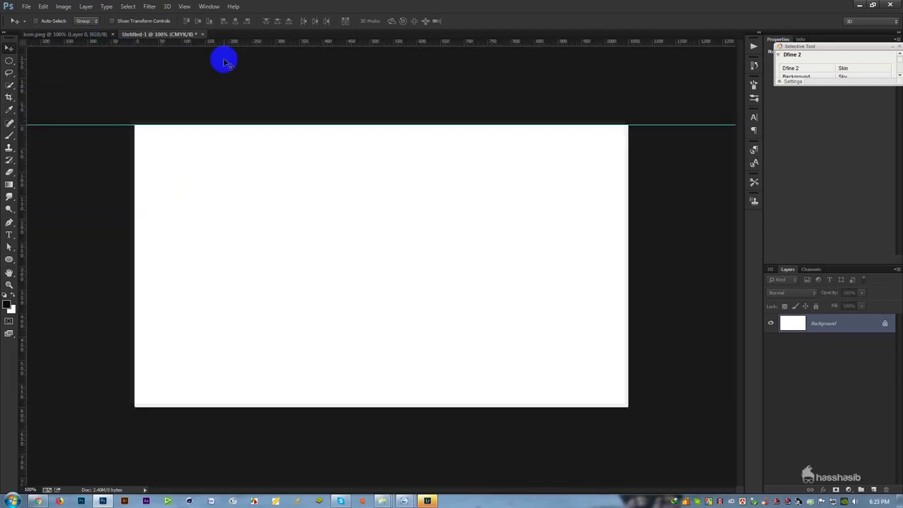
drag(20, 70, 136, 85)
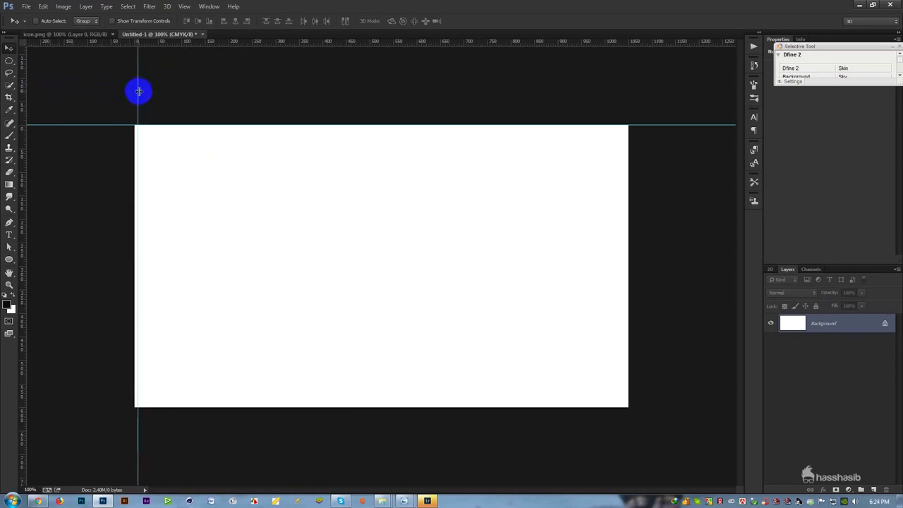
drag(138, 91, 135, 89)
drag(21, 68, 627, 183)
drag(222, 41, 239, 56)
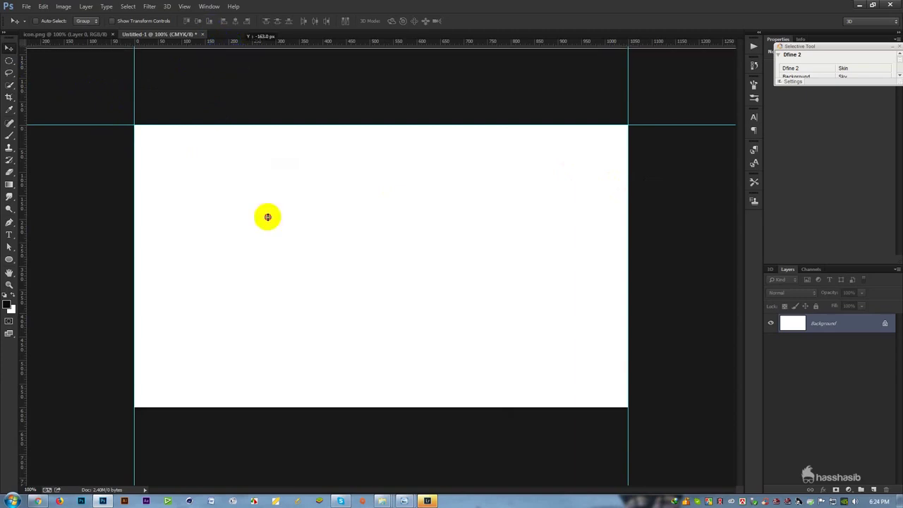
drag(240, 57, 353, 408)
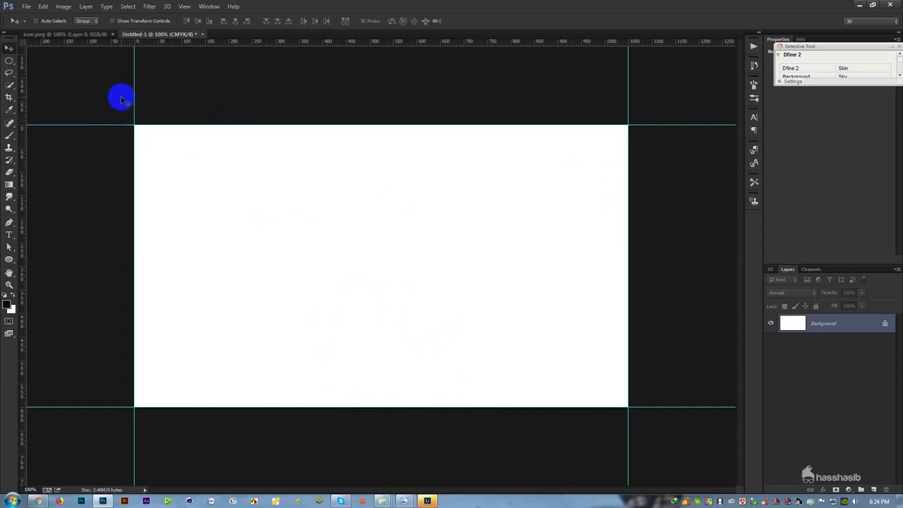
click(63, 6)
In Canvas Size, set the canvas extension colour to white
click(77, 86)
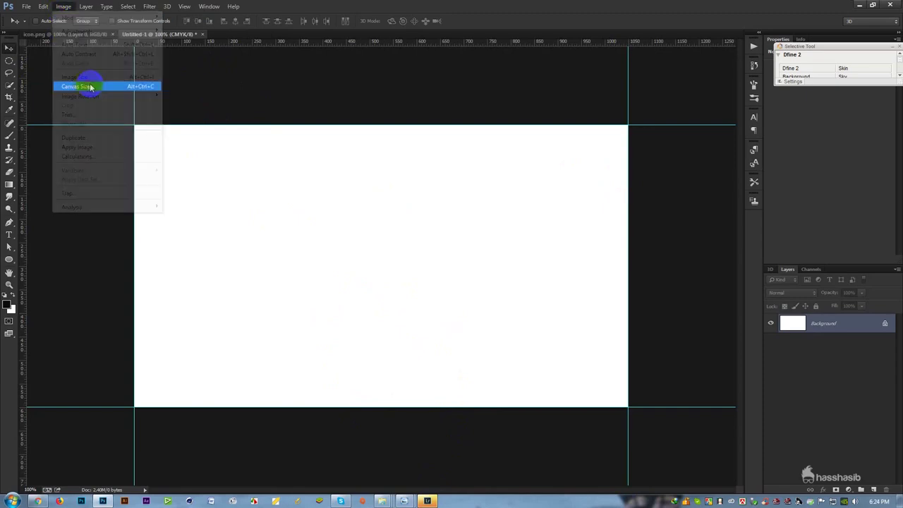
click(63, 7)
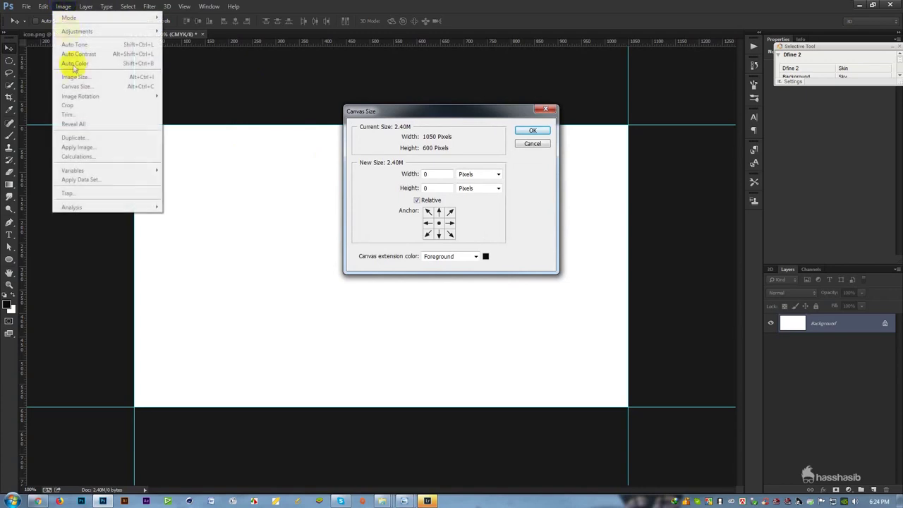
drag(449, 120, 439, 130)
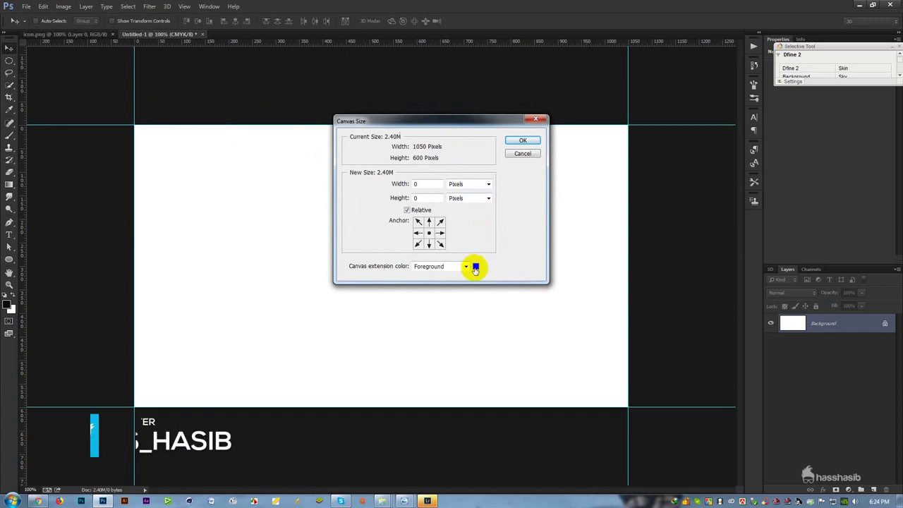
click(465, 267)
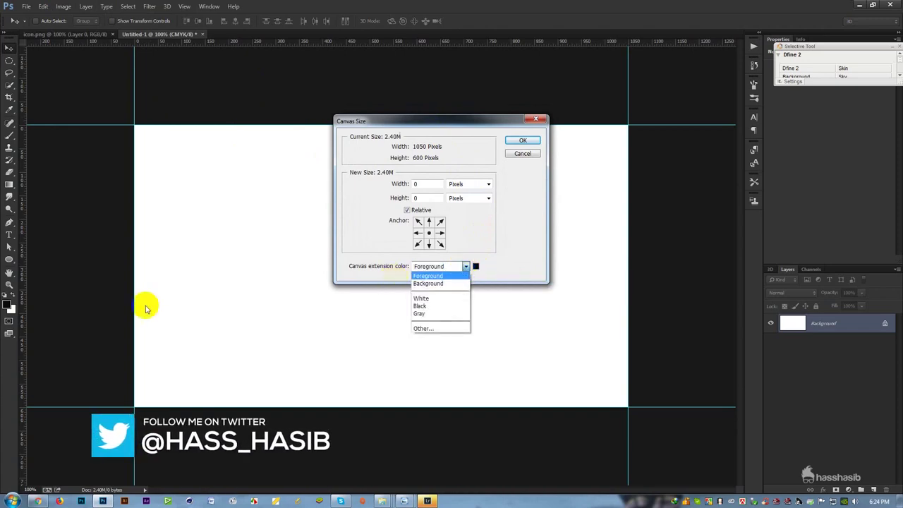
click(437, 282)
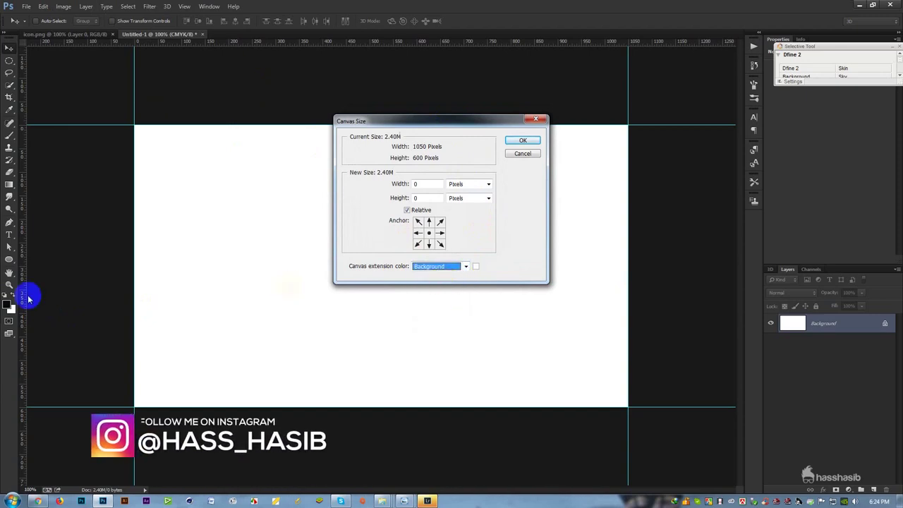
click(491, 206)
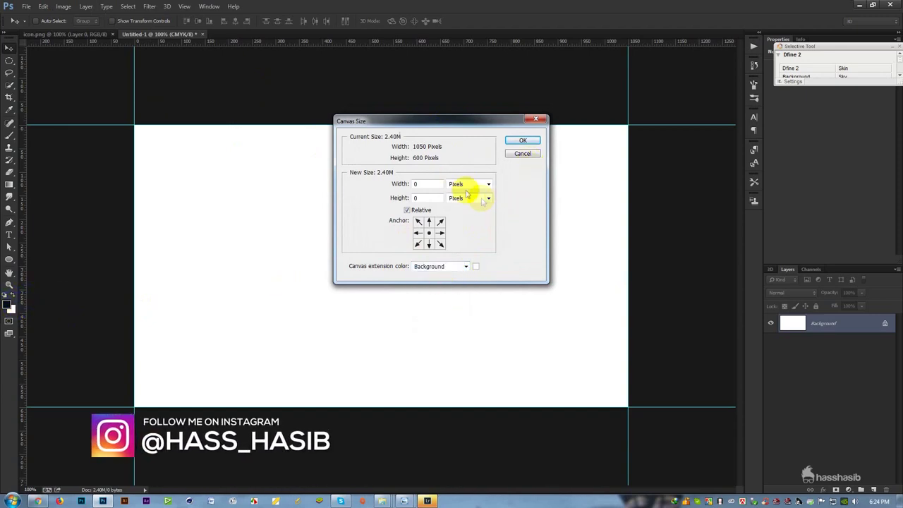
click(466, 266)
click(476, 267)
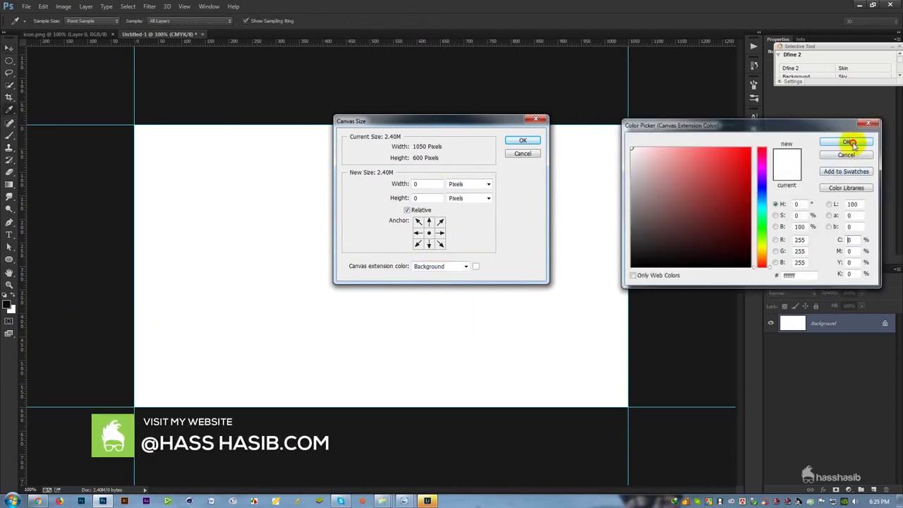
click(849, 141)
Add 0.25 inch to the canvas width and height and apply
click(462, 185)
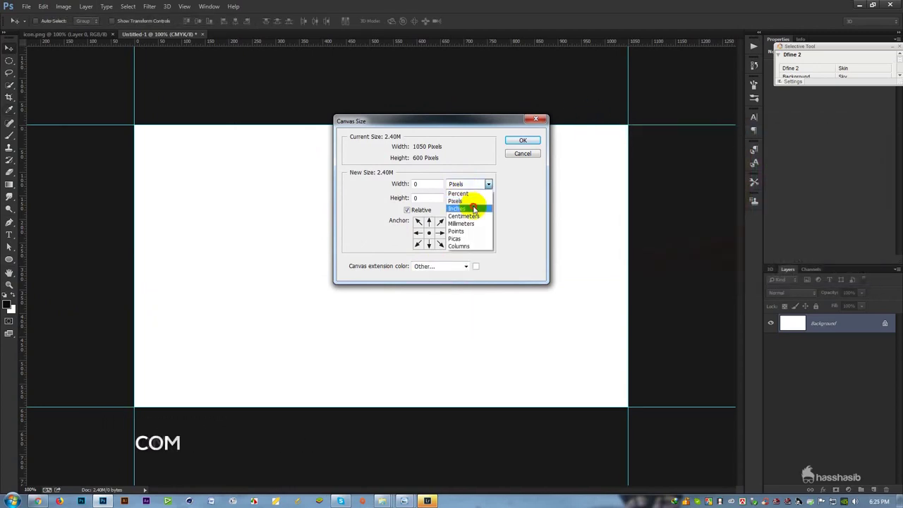
click(473, 209)
key(BackSpace)
text(25)
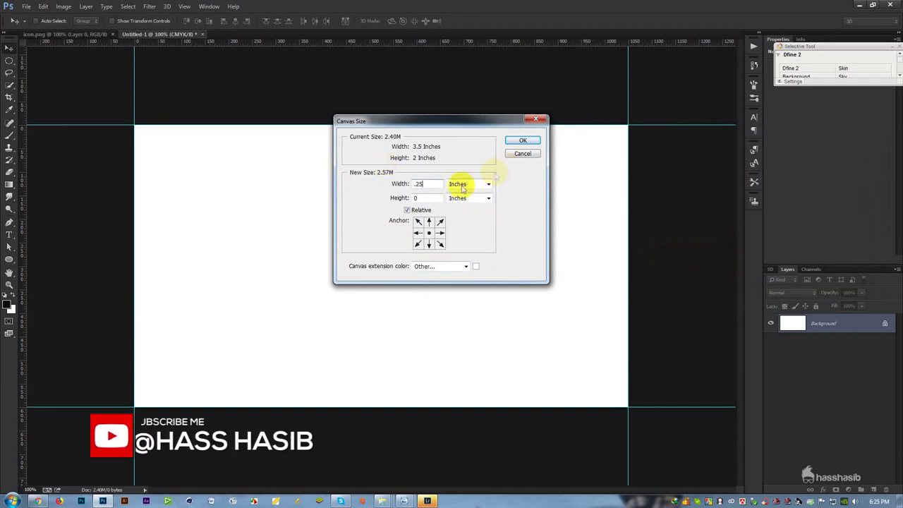
key(Tab)
text(.25)
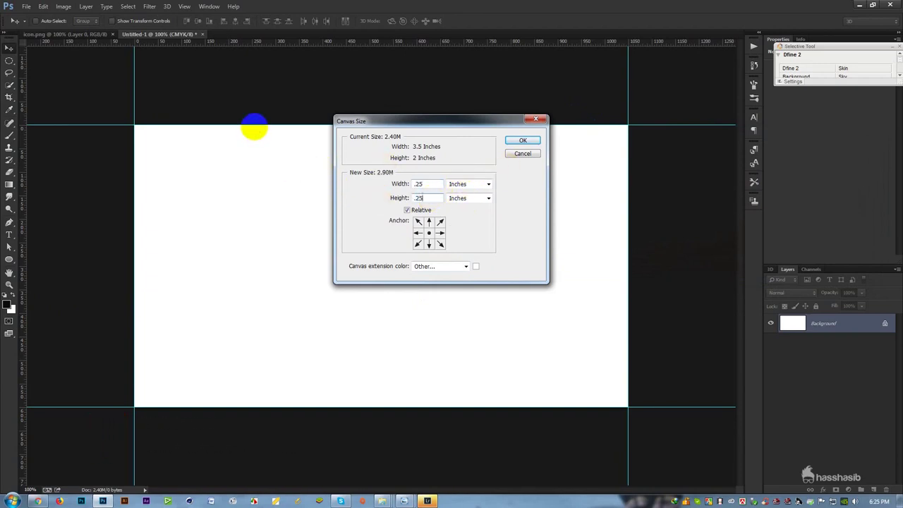
click(521, 139)
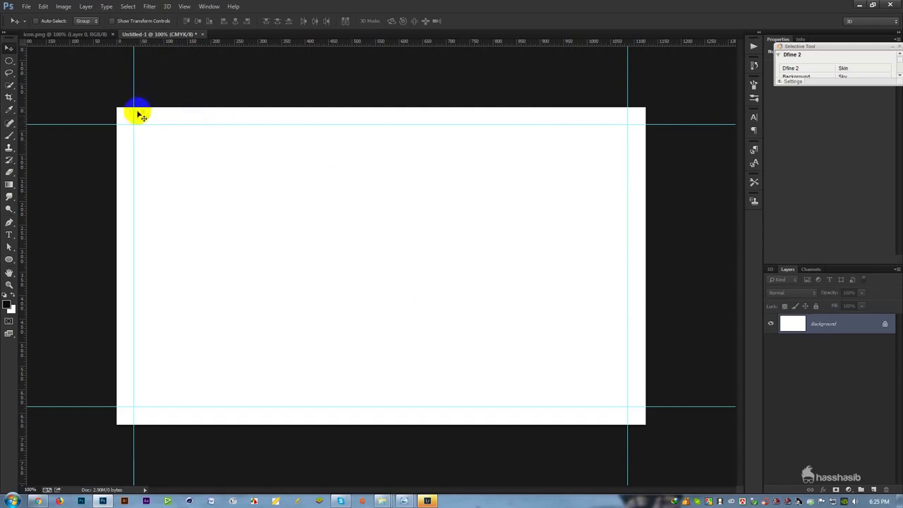
Marquee a small square at the top-left guide corner and add inner guides along its edges
click(118, 115)
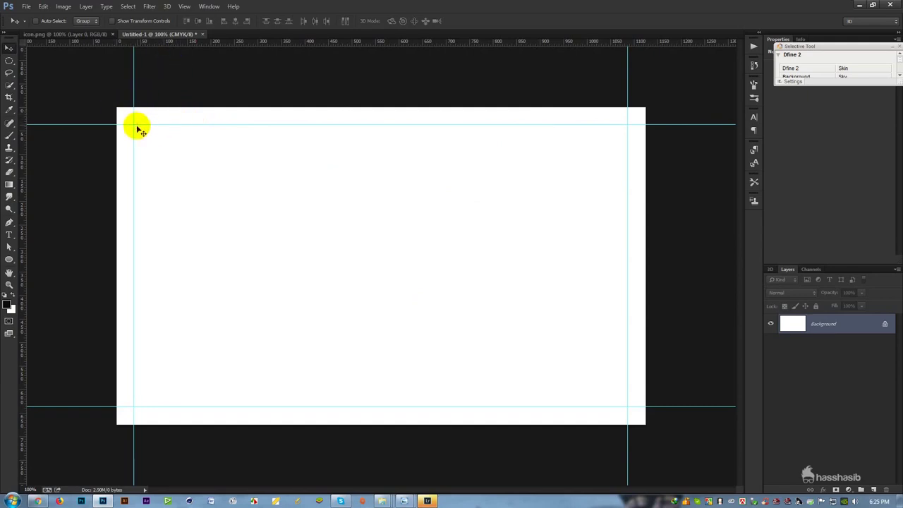
click(15, 71)
click(53, 59)
drag(121, 108, 112, 104)
click(10, 72)
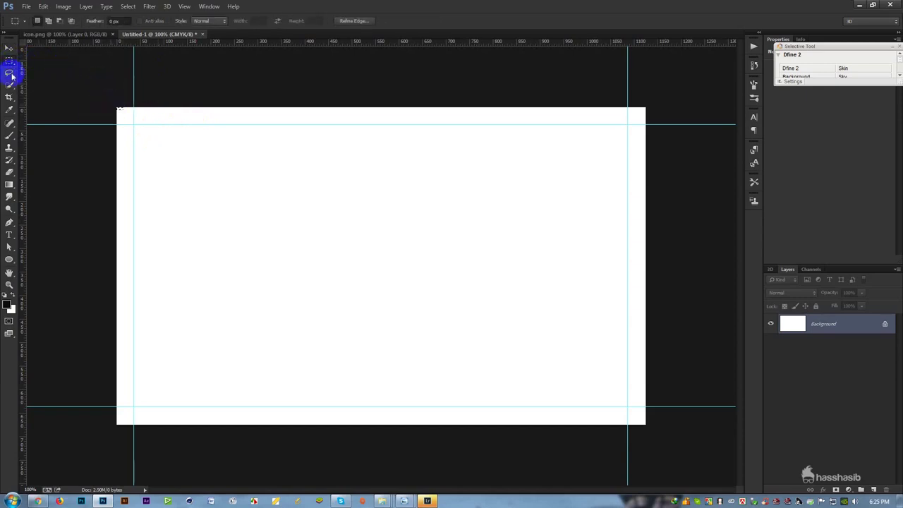
click(51, 60)
drag(117, 108, 142, 131)
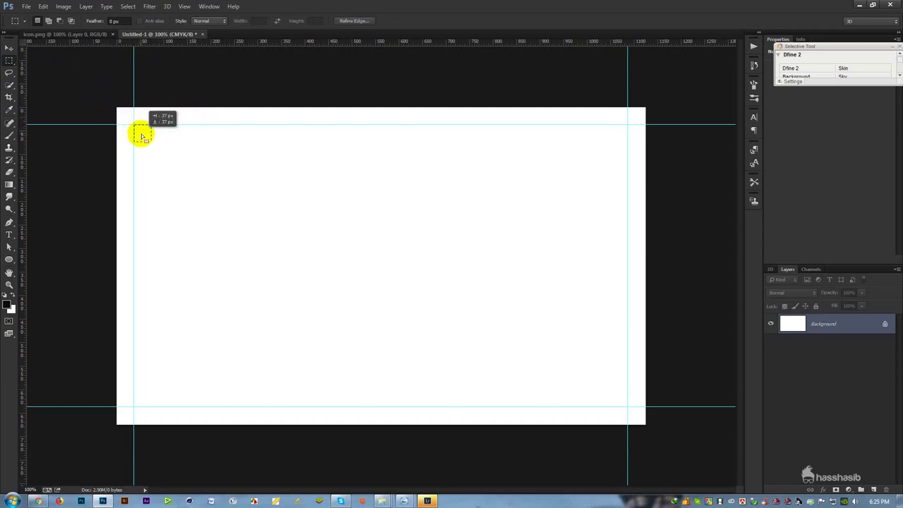
drag(35, 123, 150, 135)
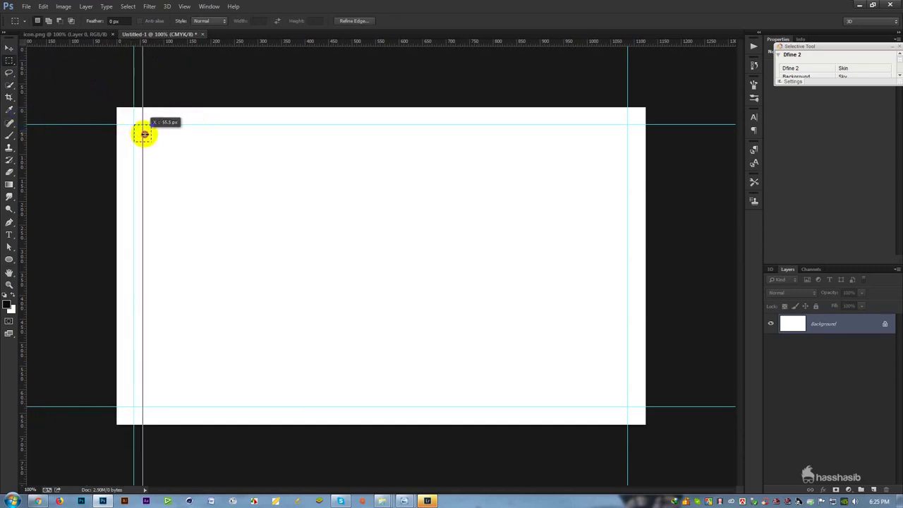
drag(165, 40, 201, 141)
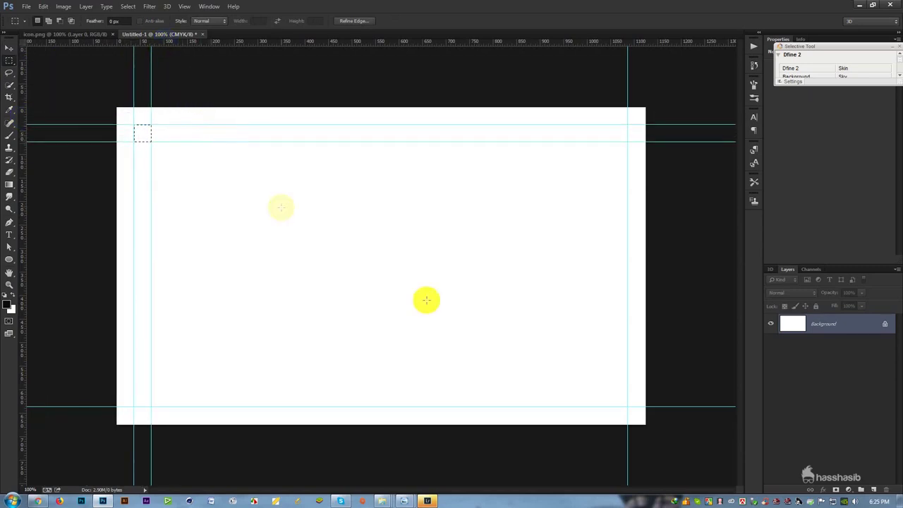
Add matching inner guides at the bottom-right corner, then deselect
drag(135, 125, 619, 399)
drag(536, 46, 638, 389)
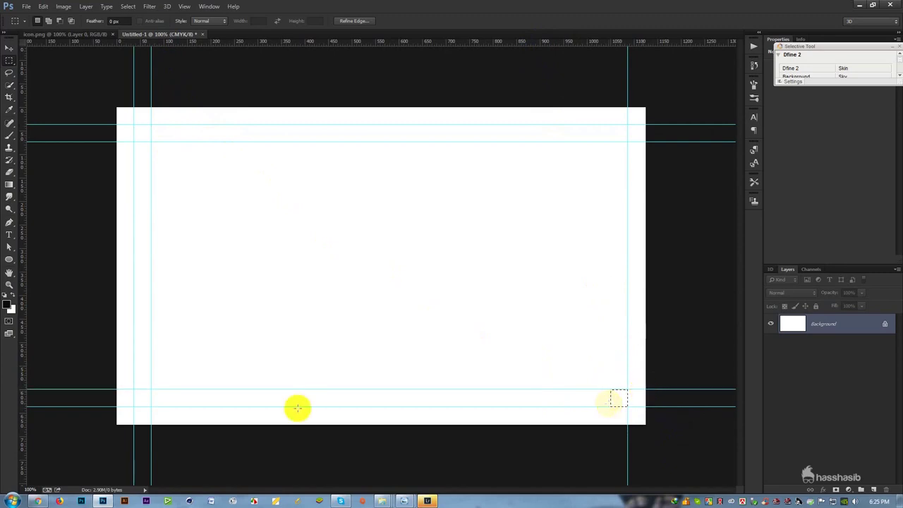
drag(21, 341, 610, 352)
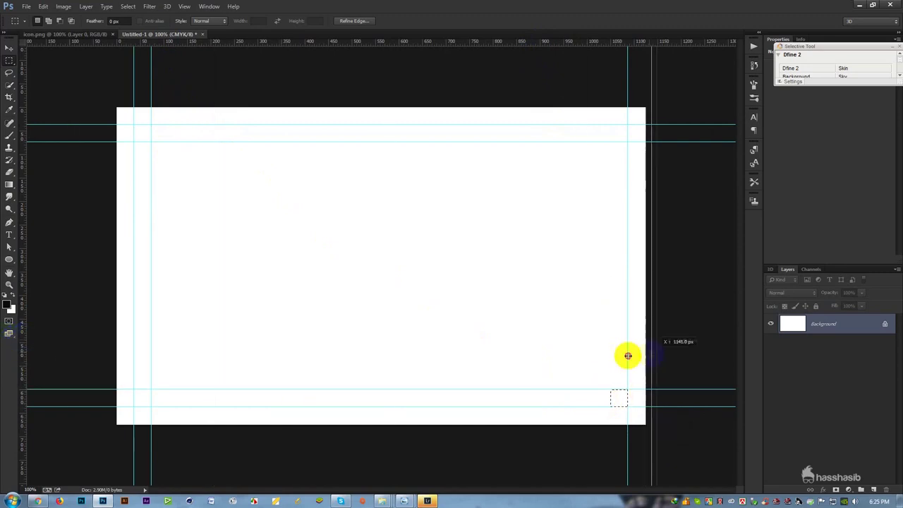
click(552, 340)
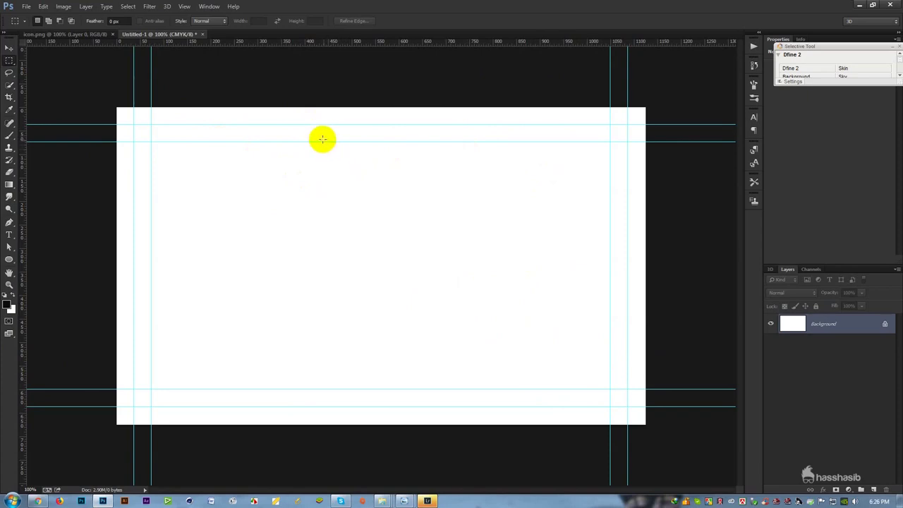
click(319, 107)
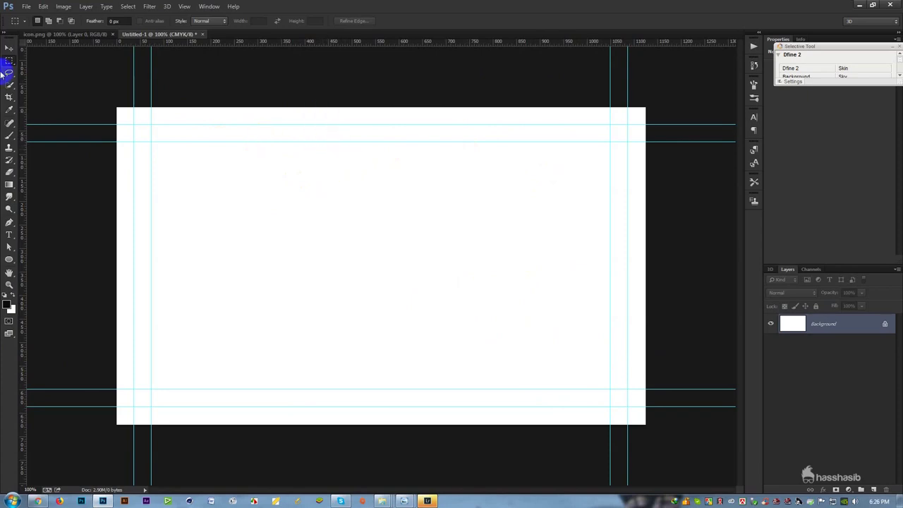
click(8, 50)
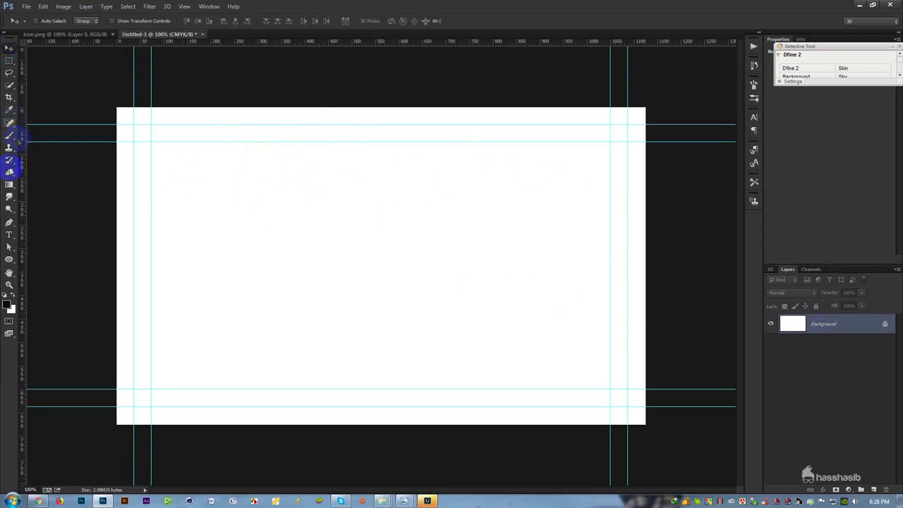
click(8, 304)
Fill the card background with a near-black dark grey foreground colour
mouse_move(691, 222)
mouse_down()
mouse_move(620, 244)
mouse_move(624, 271)
mouse_up()
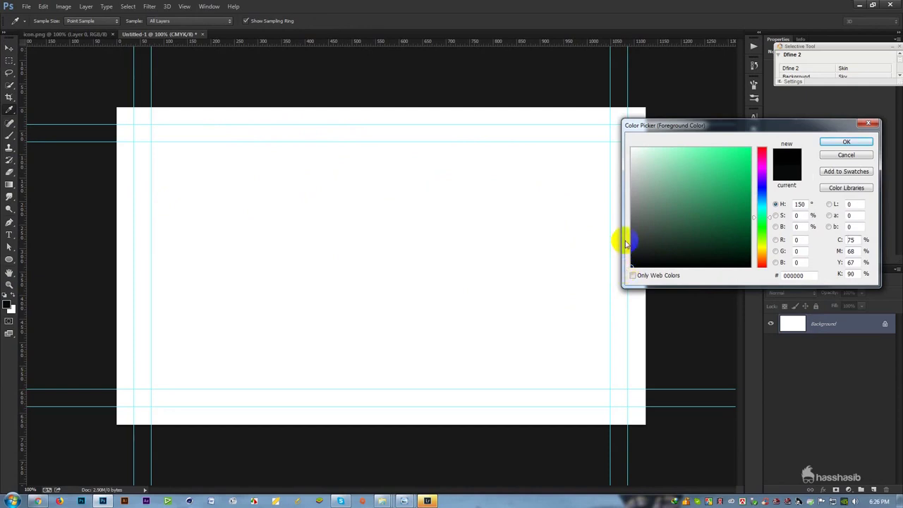
mouse_move(625, 244)
mouse_down()
mouse_move(665, 252)
mouse_move(634, 254)
mouse_up()
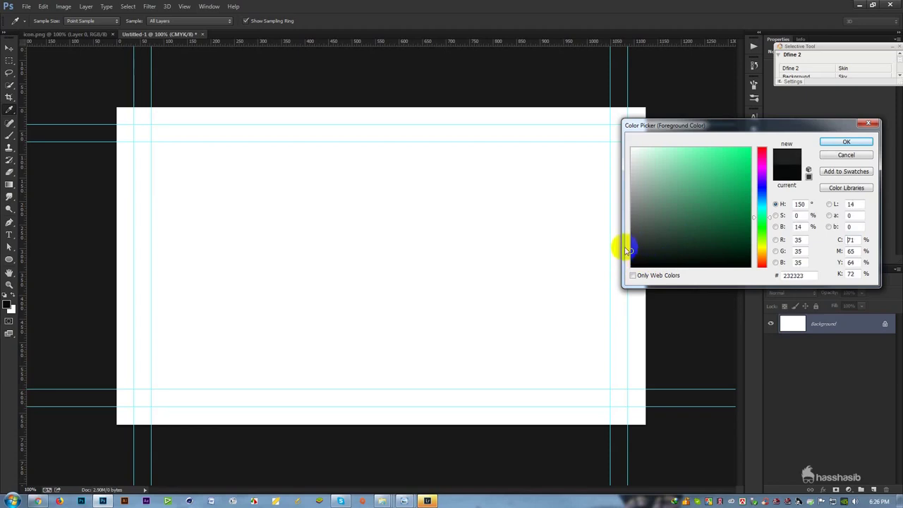
drag(630, 251, 621, 252)
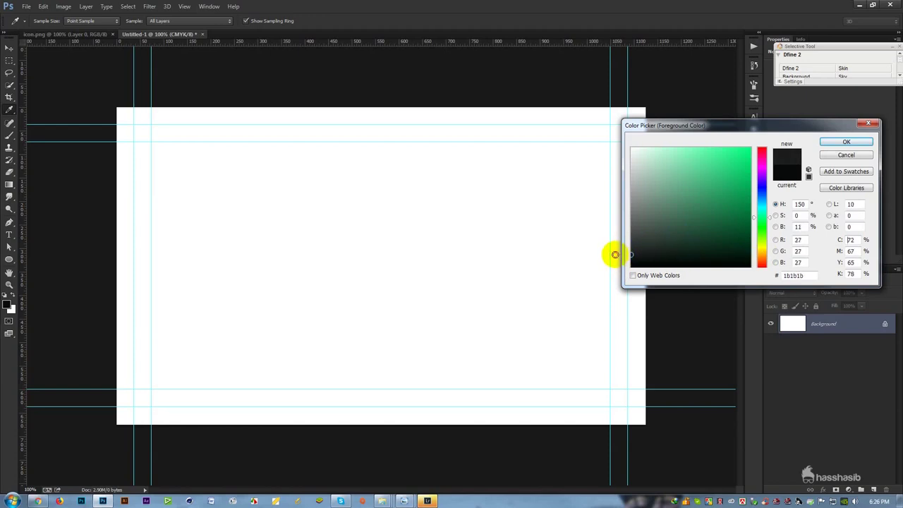
click(840, 142)
key(v)
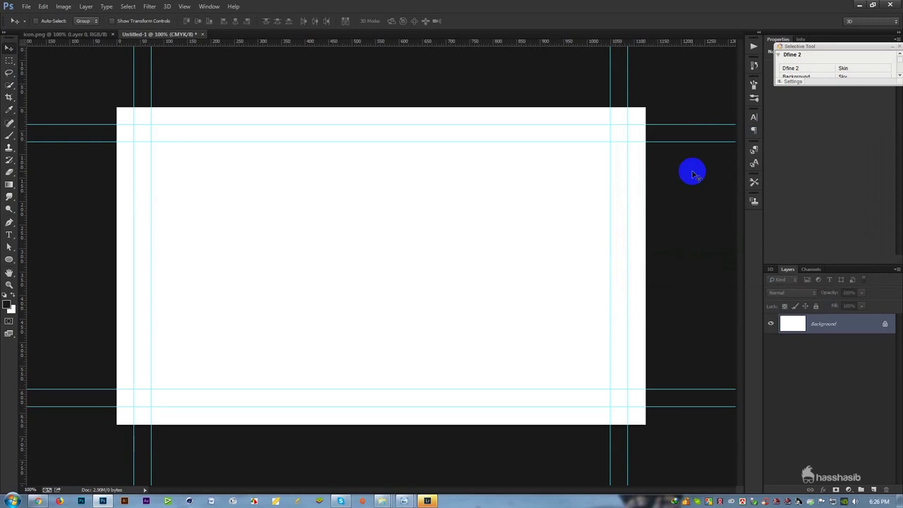
key(alt+BackSpace)
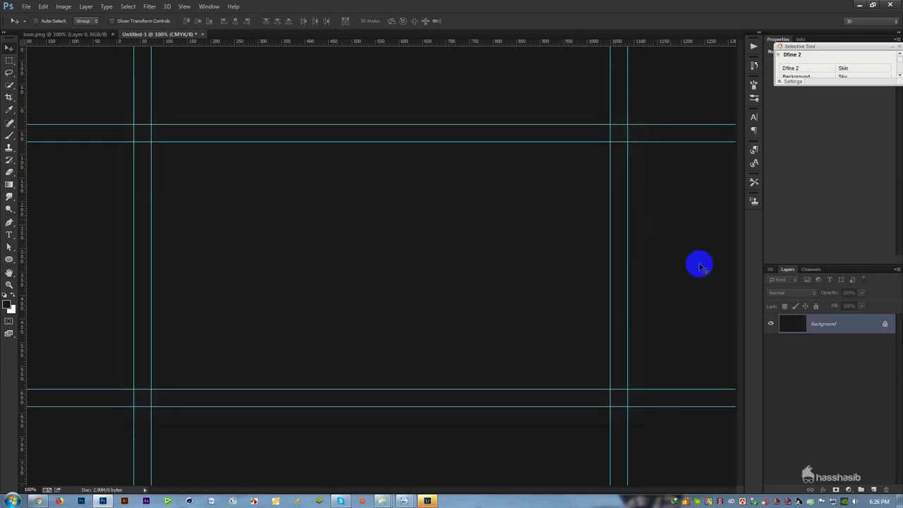
Make the pasteboard Light Gray and refill the card with 282828
right_click(675, 68)
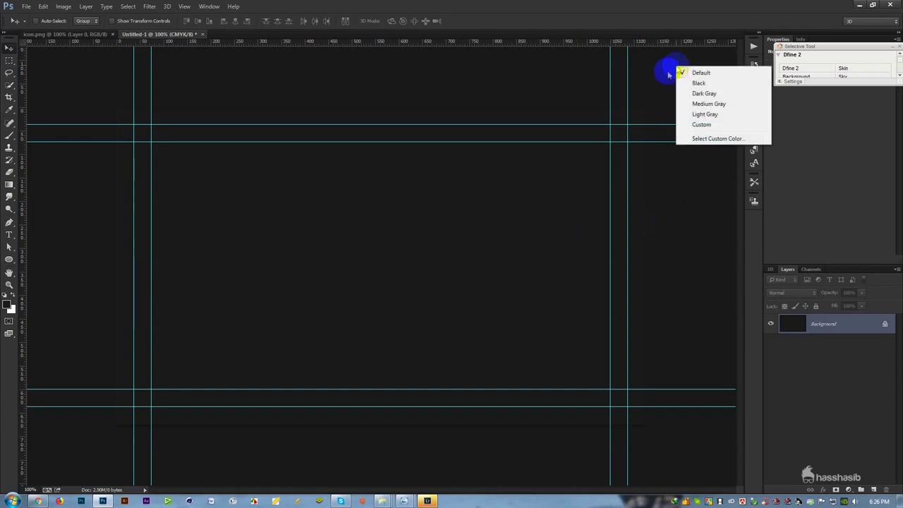
right_click(574, 77)
click(605, 124)
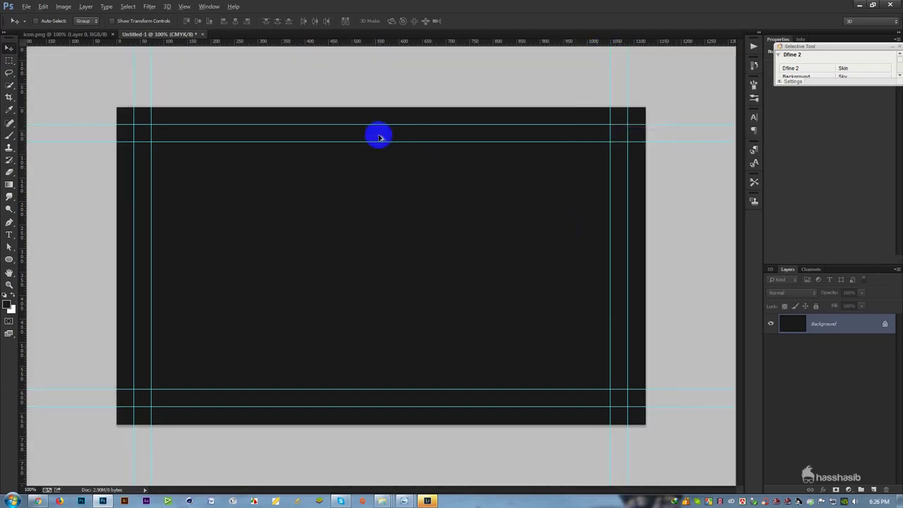
alt+scroll(379, 137, up, 1)
click(9, 305)
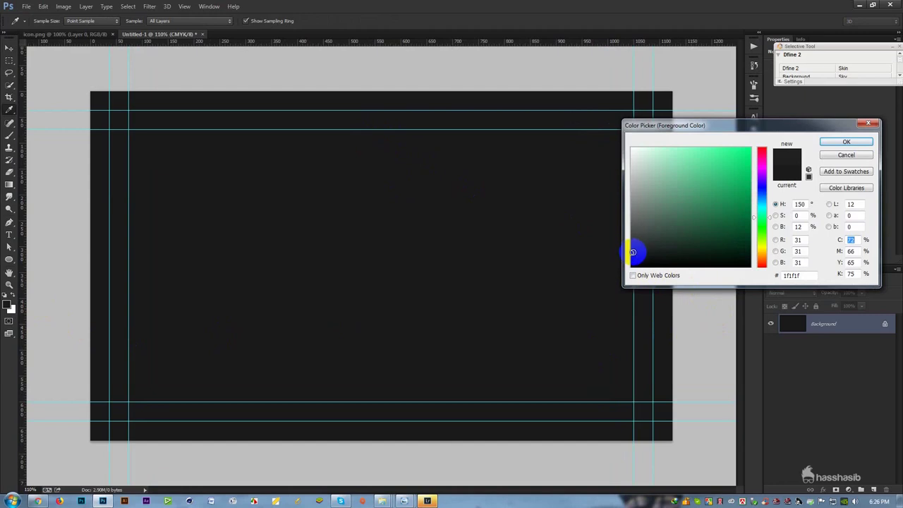
click(836, 141)
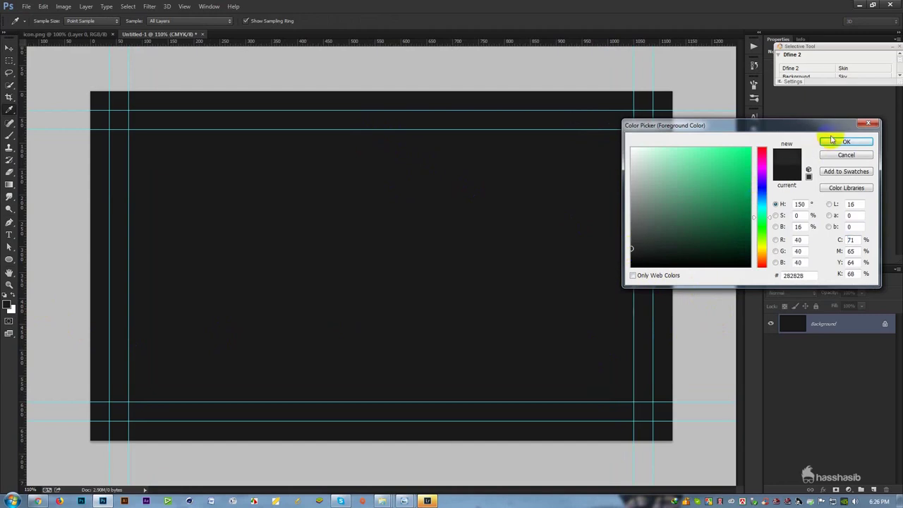
key(alt+BackSpace)
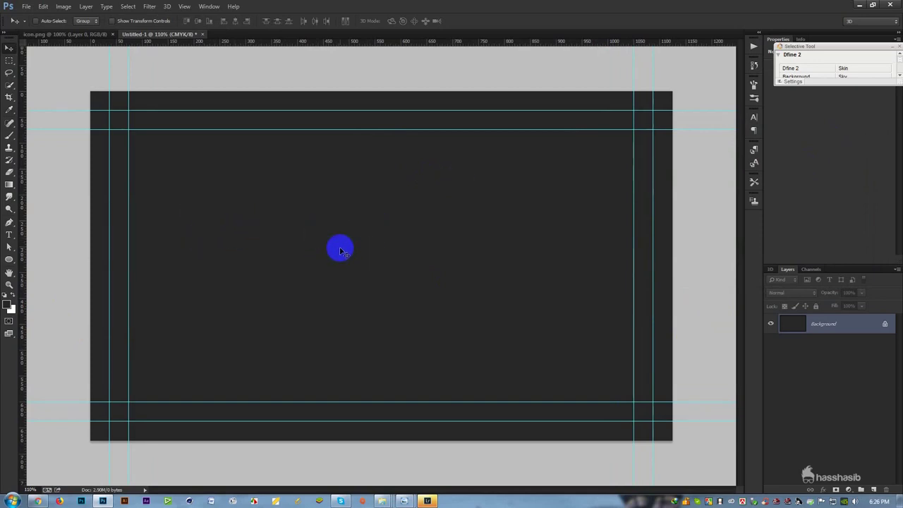
click(76, 242)
Set the foreground colour to a bright red
click(18, 297)
click(10, 305)
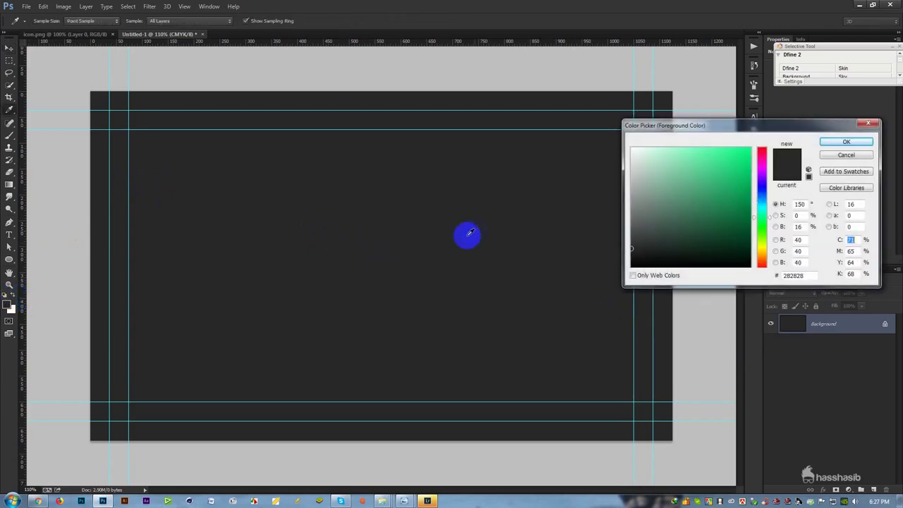
drag(761, 162, 753, 153)
click(751, 158)
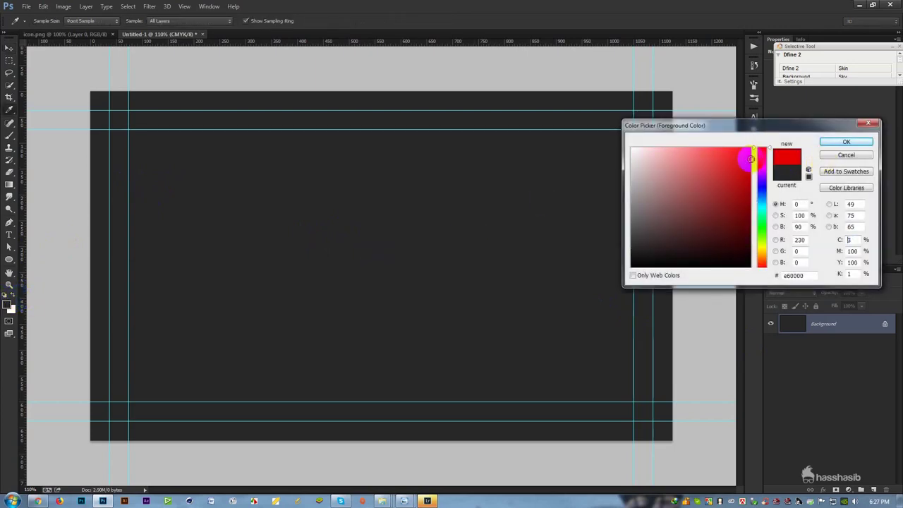
drag(755, 169, 750, 163)
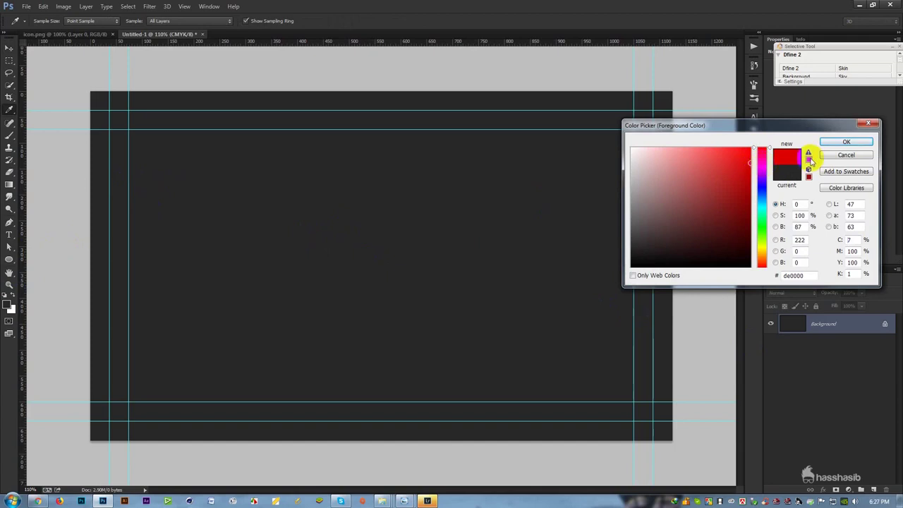
click(831, 143)
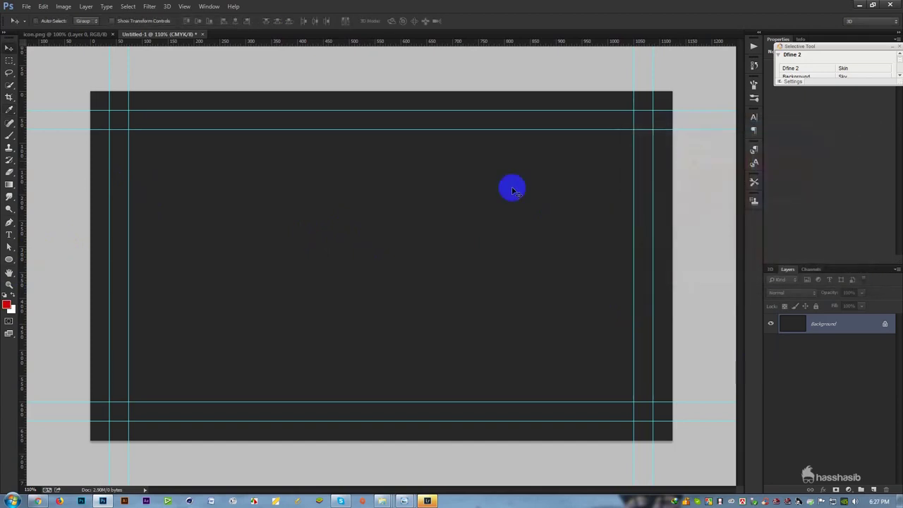
Draw a red Pen-tool shape triangle across the card's top-left corner
click(9, 223)
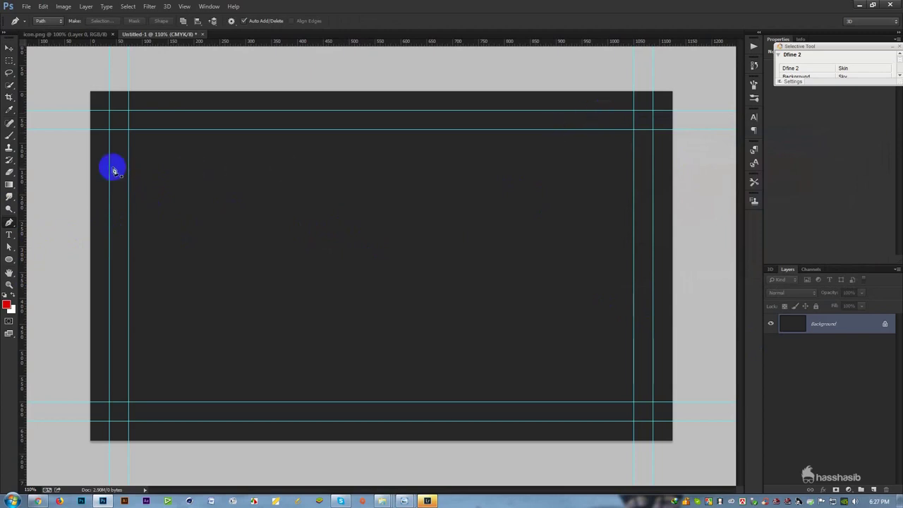
click(91, 92)
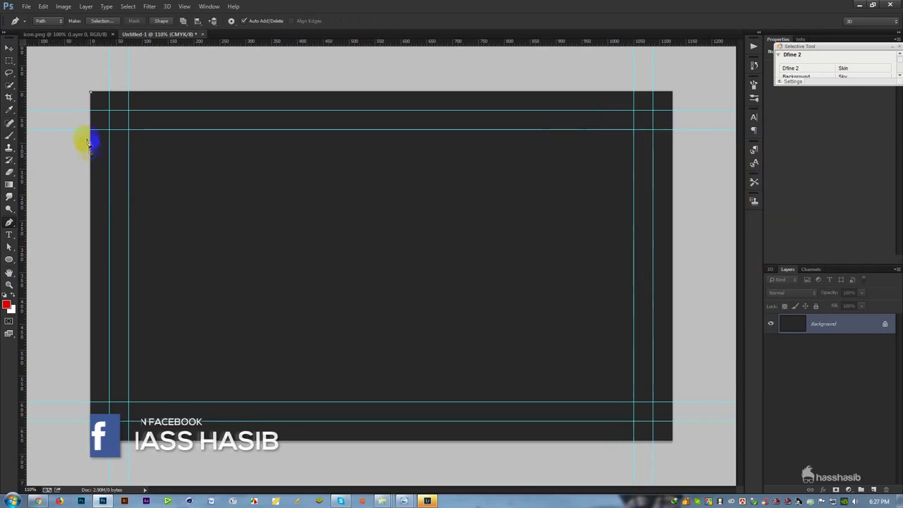
click(40, 21)
click(49, 31)
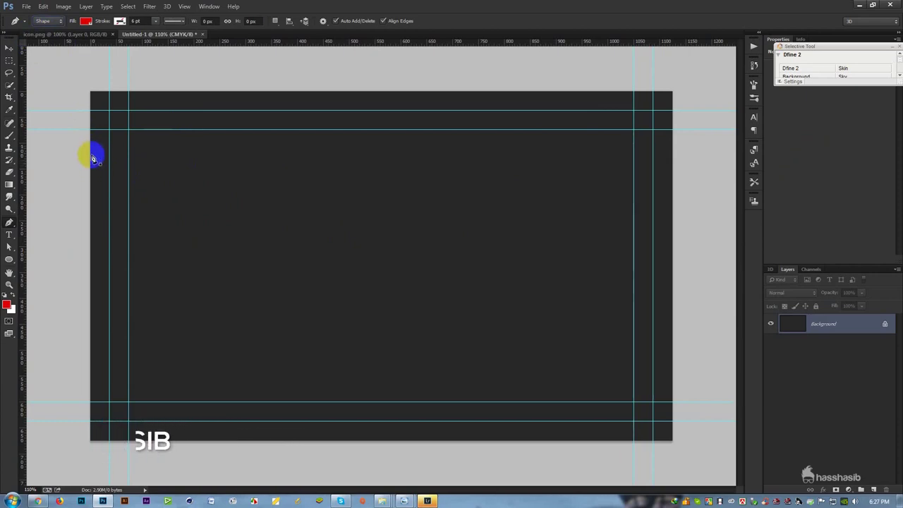
click(134, 175)
key(ctrl+z)
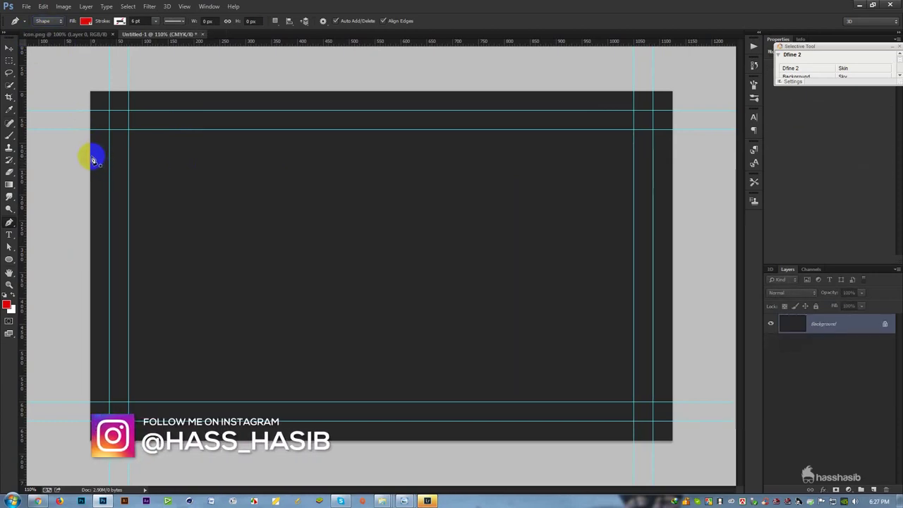
drag(89, 154, 349, 113)
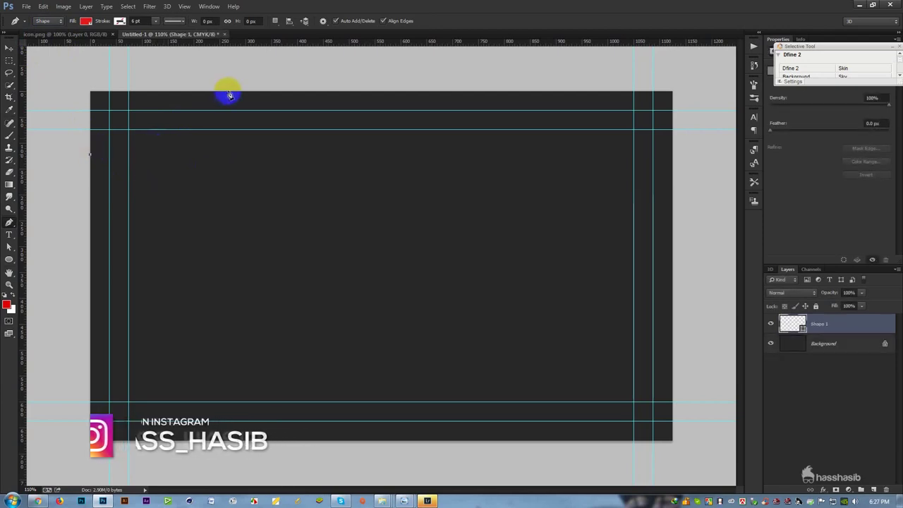
drag(349, 113, 465, 94)
click(467, 94)
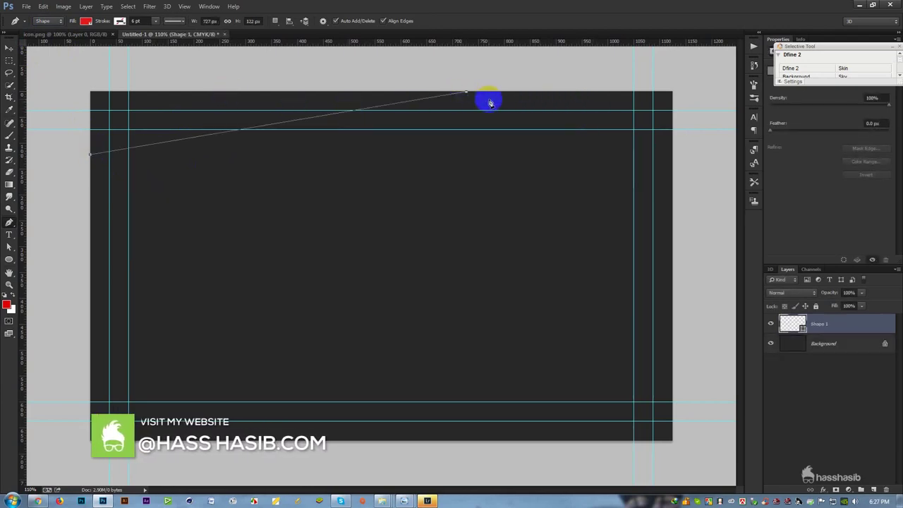
click(91, 92)
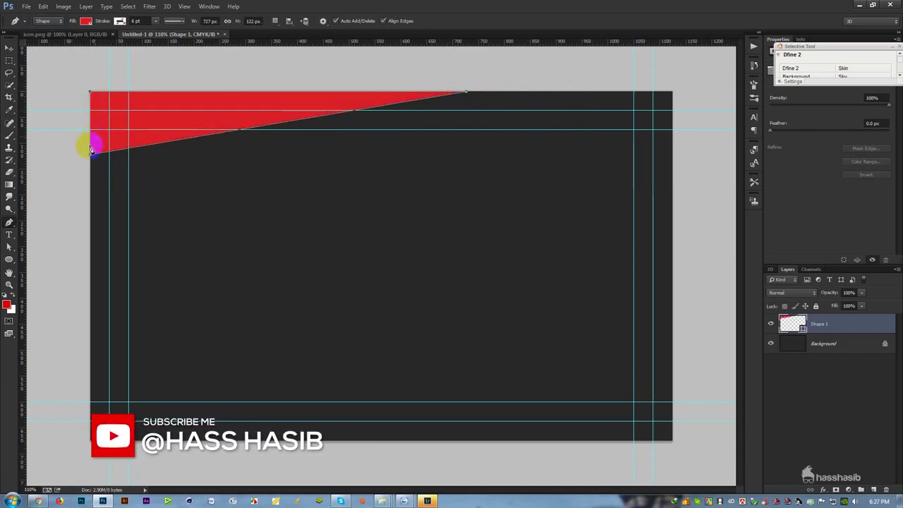
Hide the Shape 1 triangle's path outline
click(9, 47)
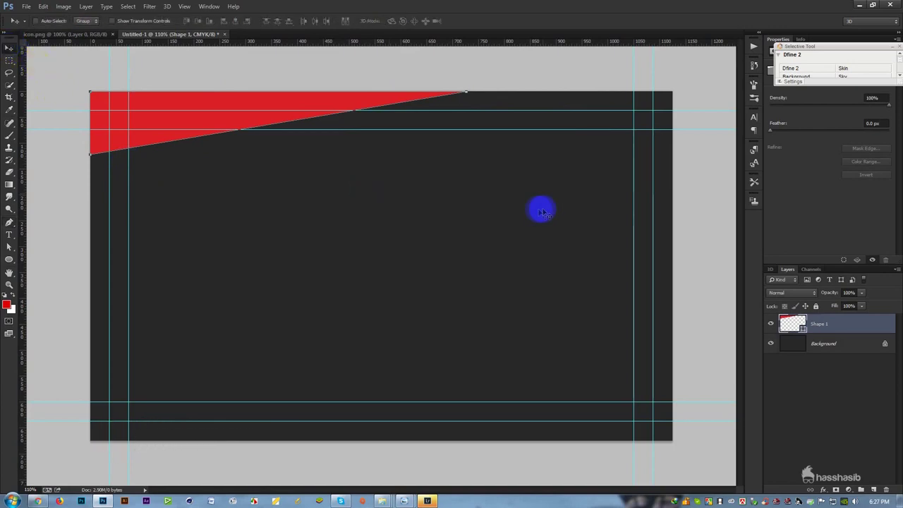
click(403, 151)
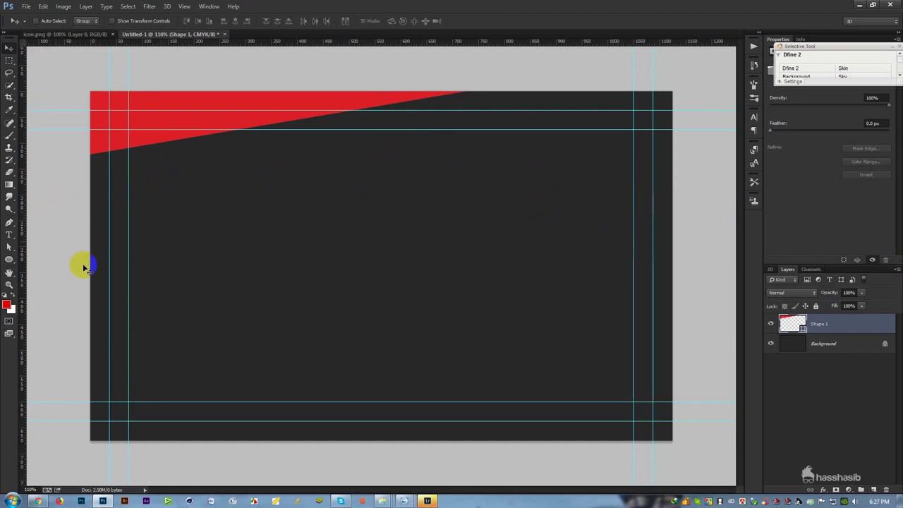
click(139, 130)
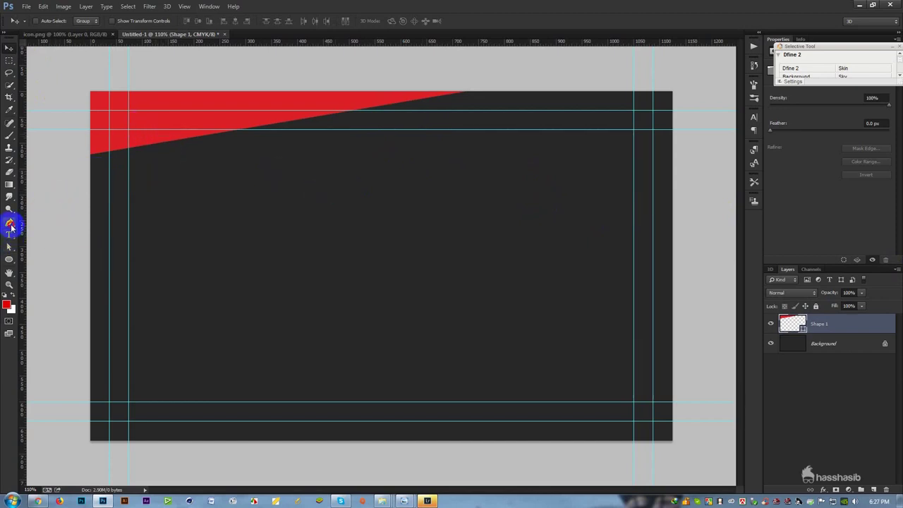
click(10, 225)
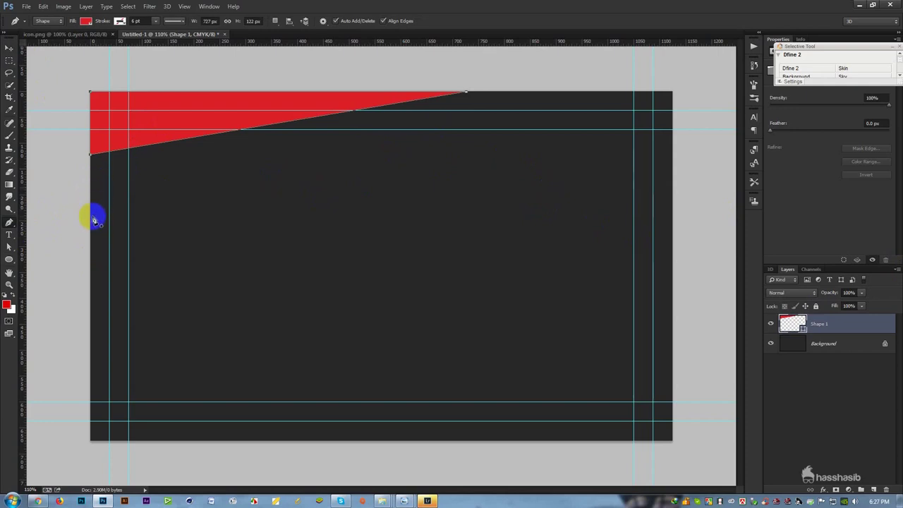
Draw a second triangle down the left edge and move Shape 2 below Shape 1
click(90, 222)
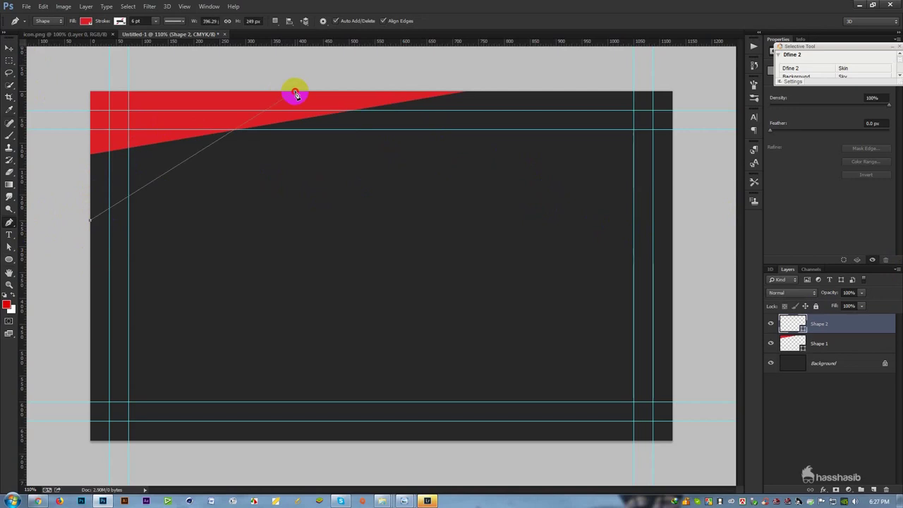
click(90, 92)
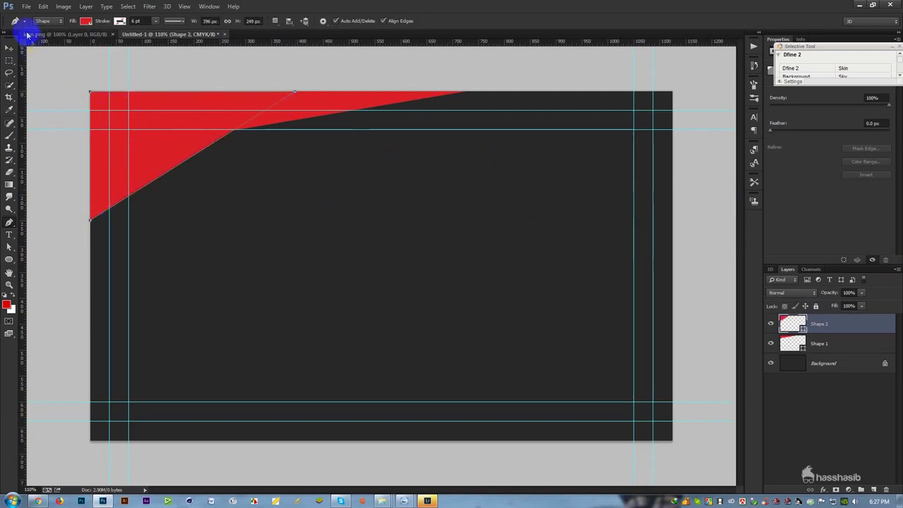
click(9, 48)
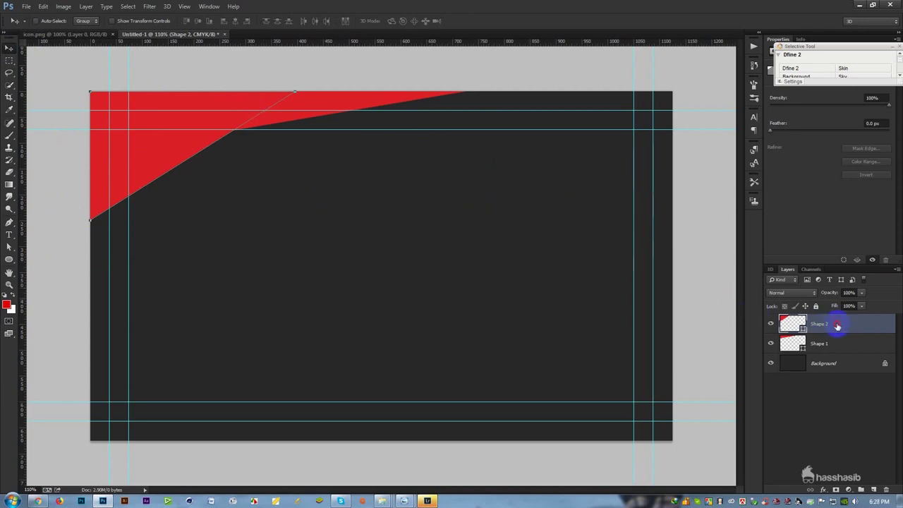
drag(837, 325, 830, 350)
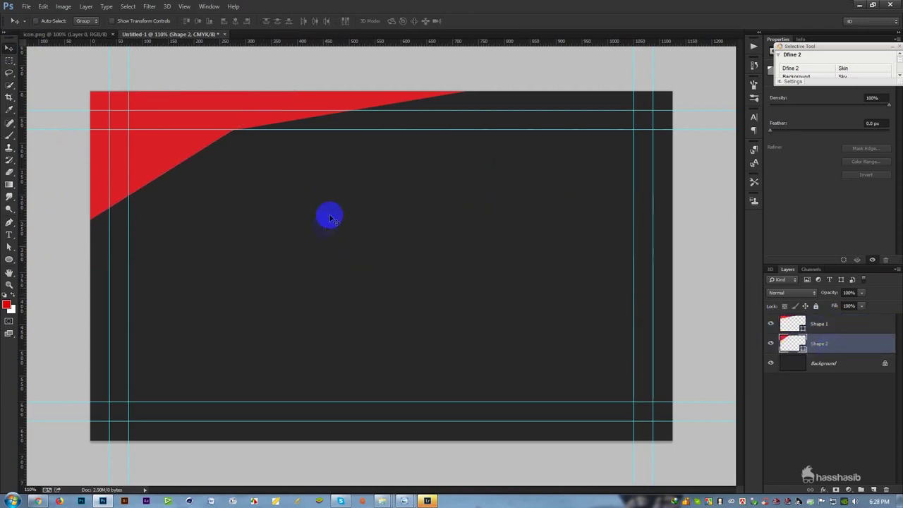
Give Shape 2 a darker red fill and hide the guides
click(783, 353)
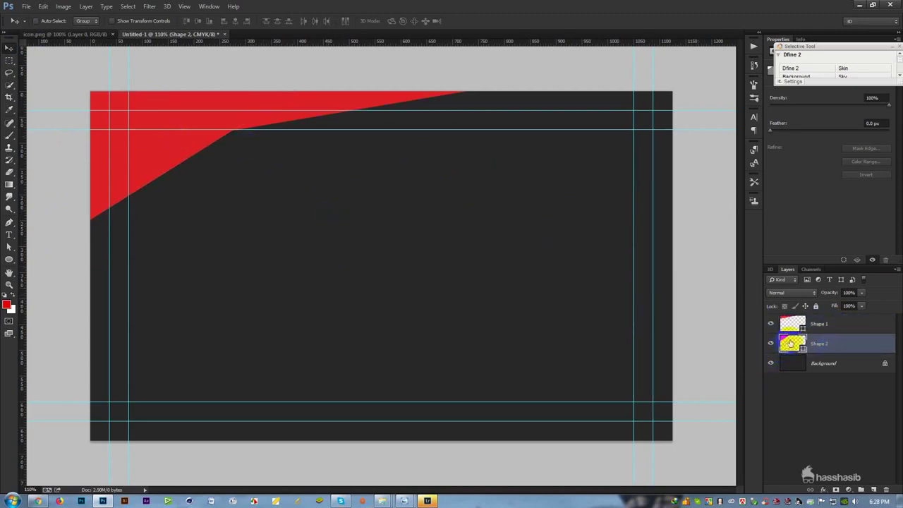
double_click(791, 343)
drag(731, 216, 752, 182)
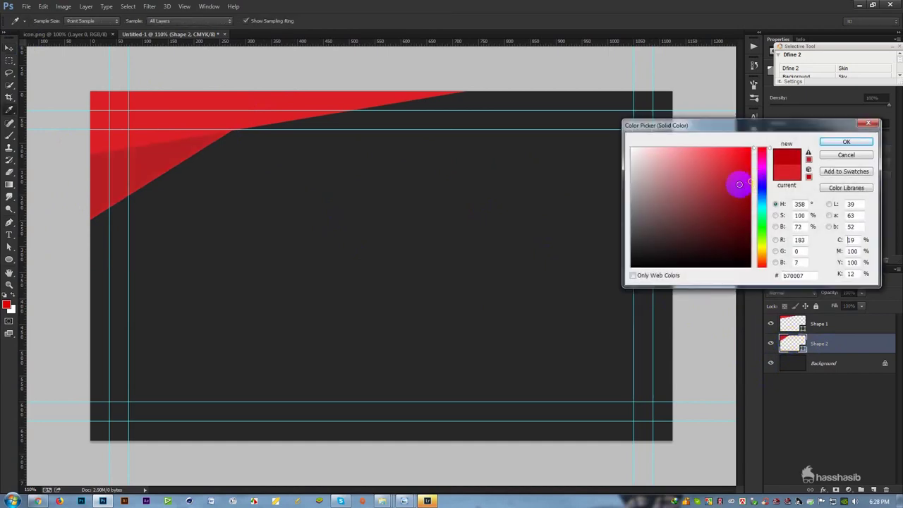
drag(743, 185, 759, 192)
click(846, 142)
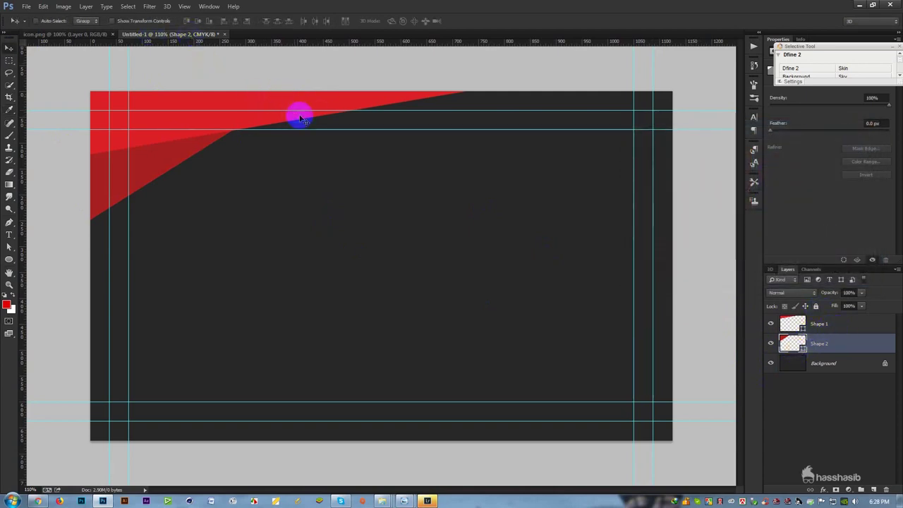
key(ctrl+semicolon)
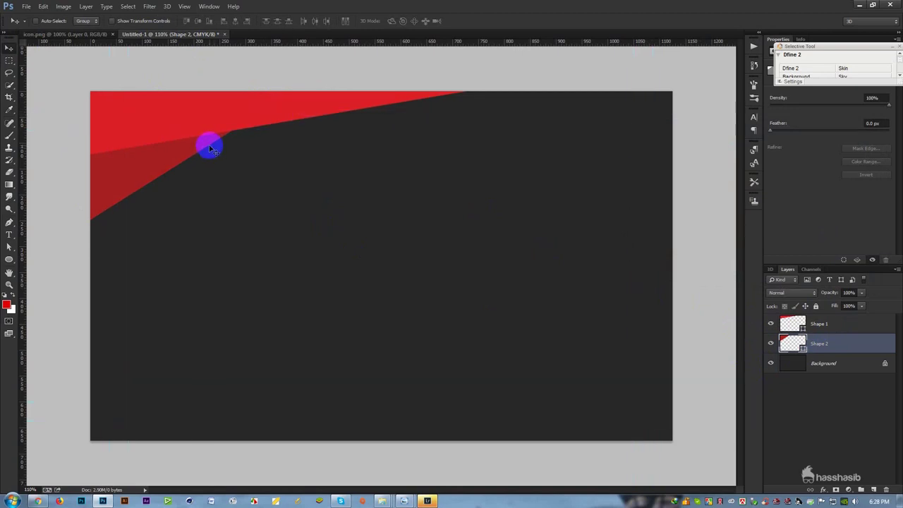
key(ctrl+semicolon)
key(ctrl+semicolon)
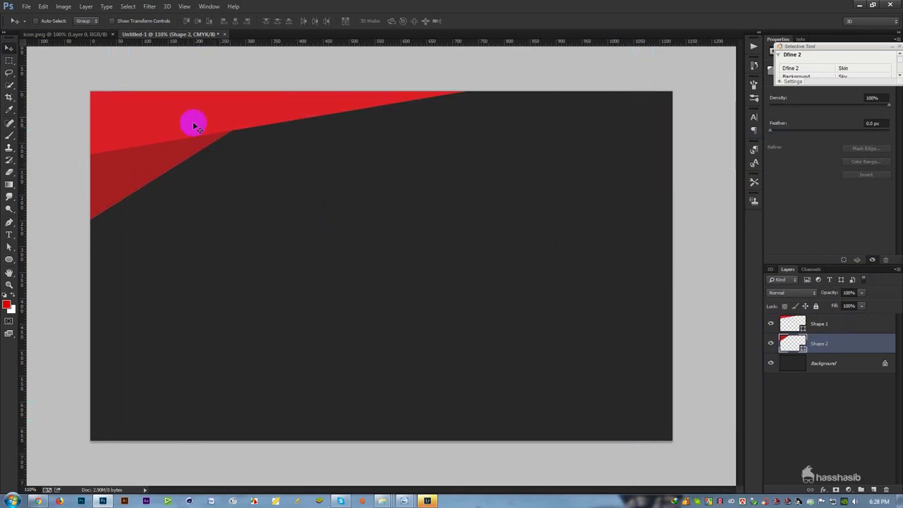
Eyedrop Shape 1's bright red as Shape 2's fill colour
double_click(793, 343)
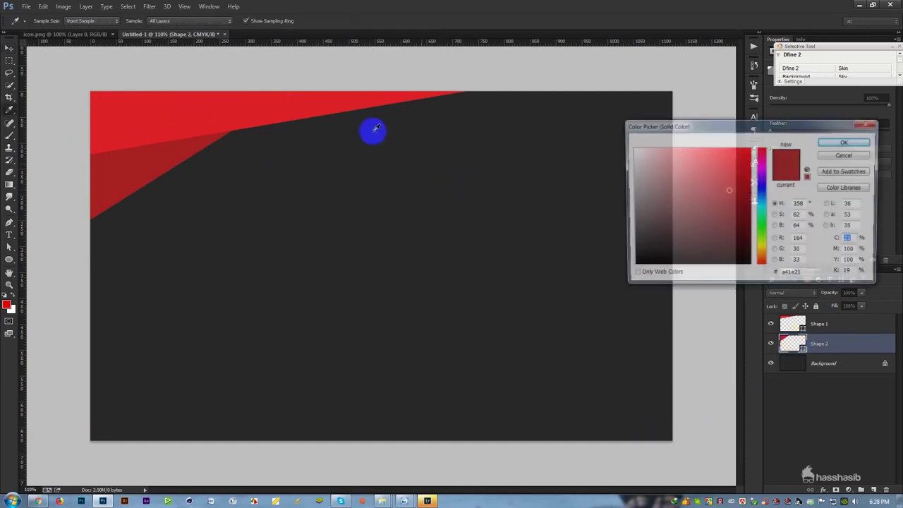
click(342, 110)
click(843, 143)
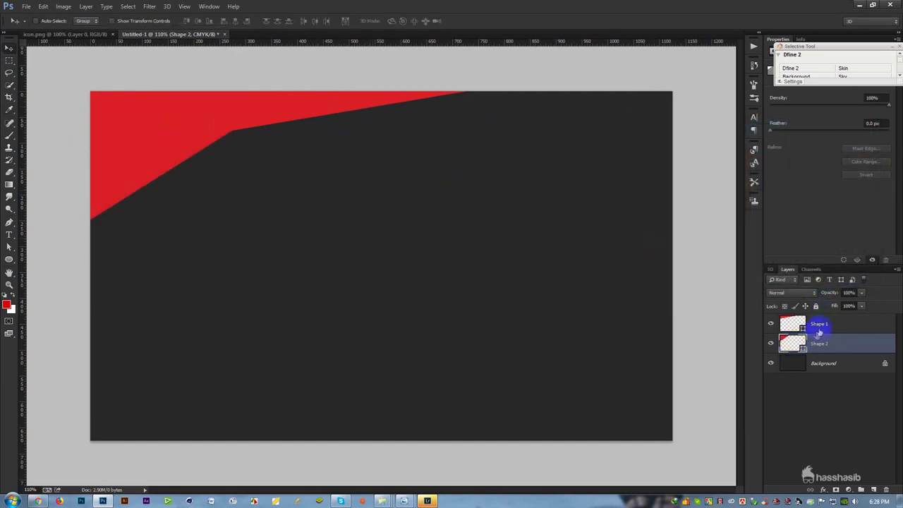
click(874, 322)
Add a Drop Shadow to Shape 1: angle 90°, distance 10 px, opacity 40%, adjusted size
double_click(874, 323)
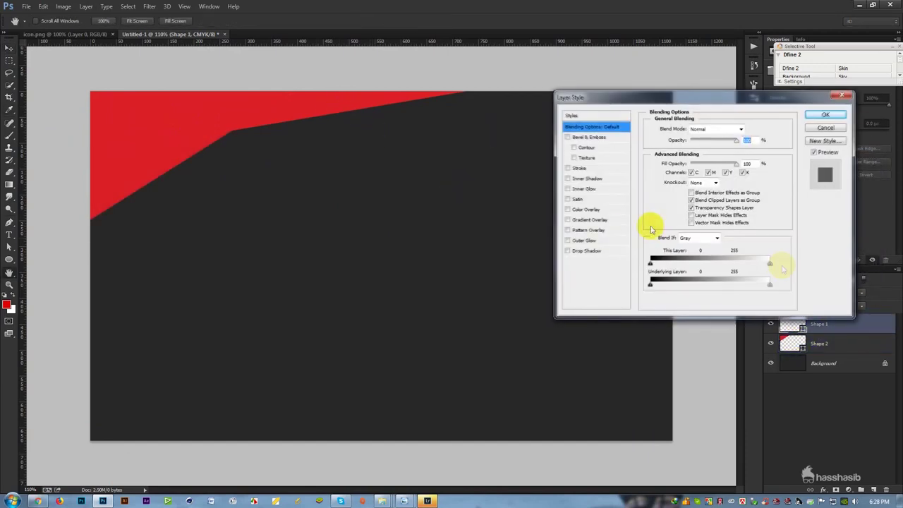
click(586, 250)
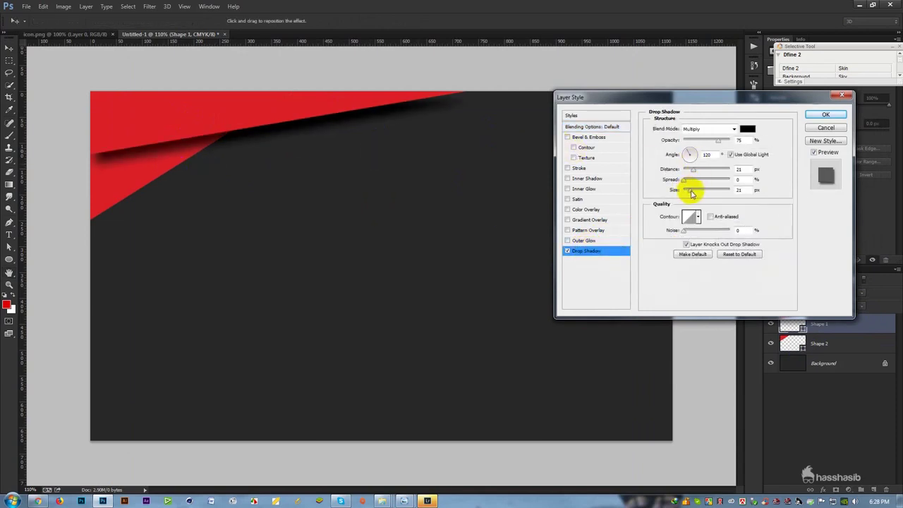
click(675, 154)
text(90)
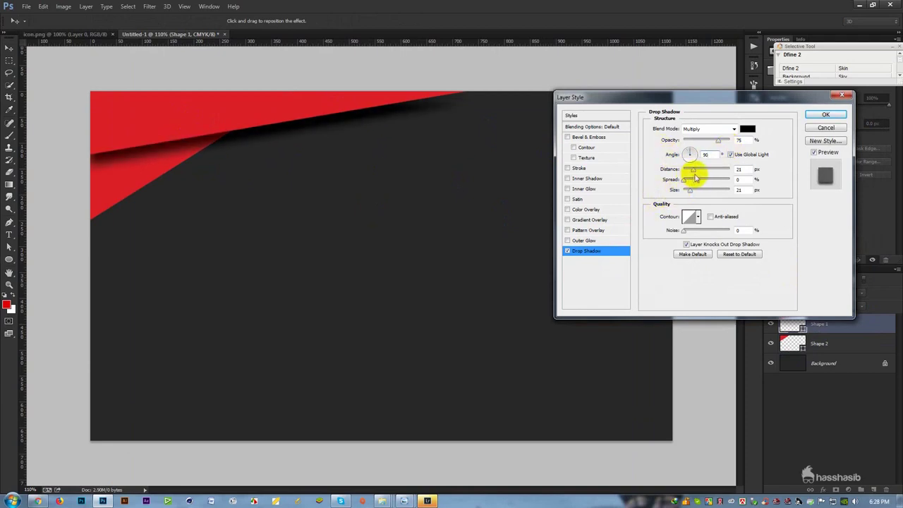
click(742, 170)
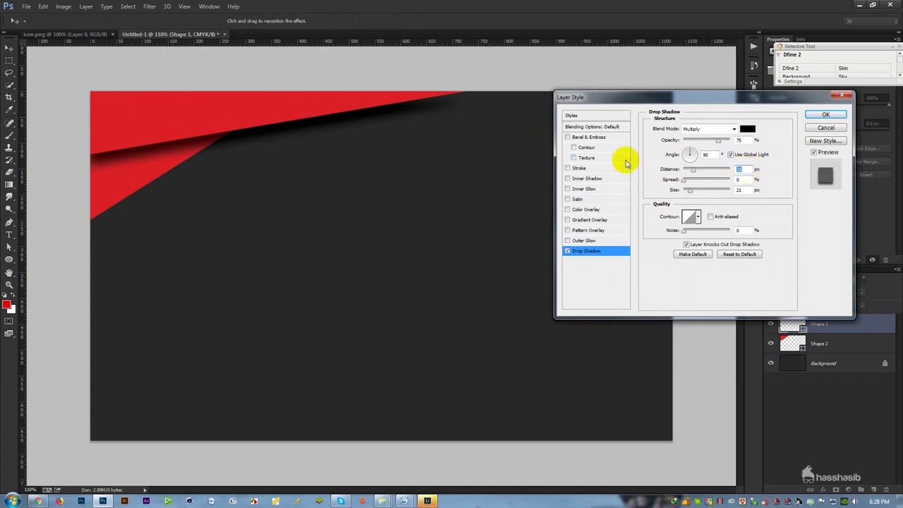
text(10)
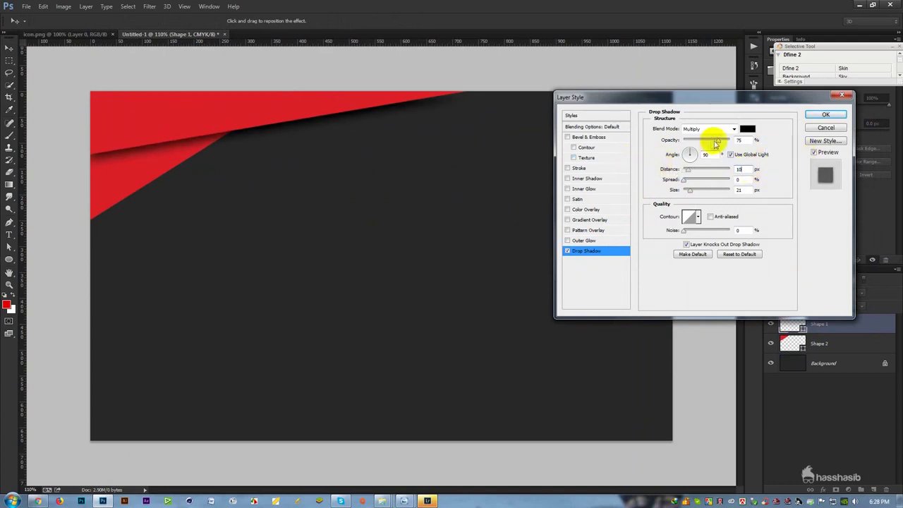
click(739, 139)
text(40)
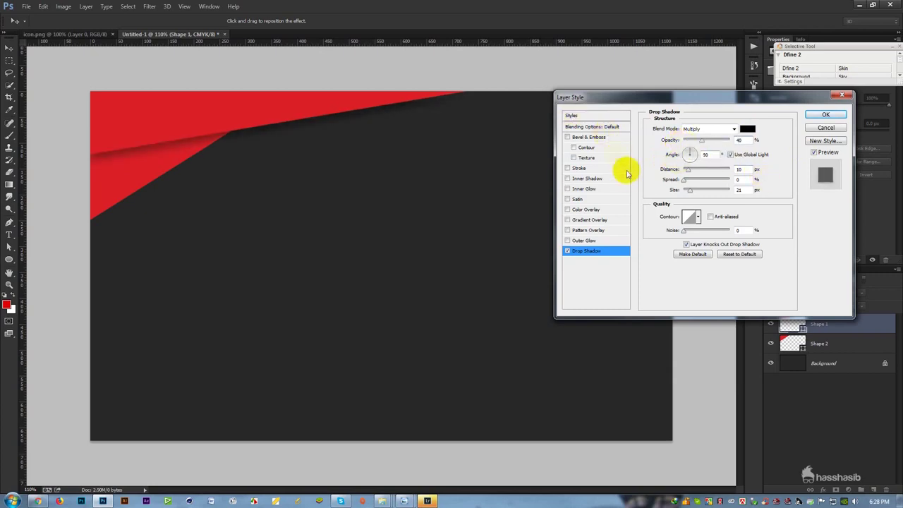
click(745, 189)
text(15)
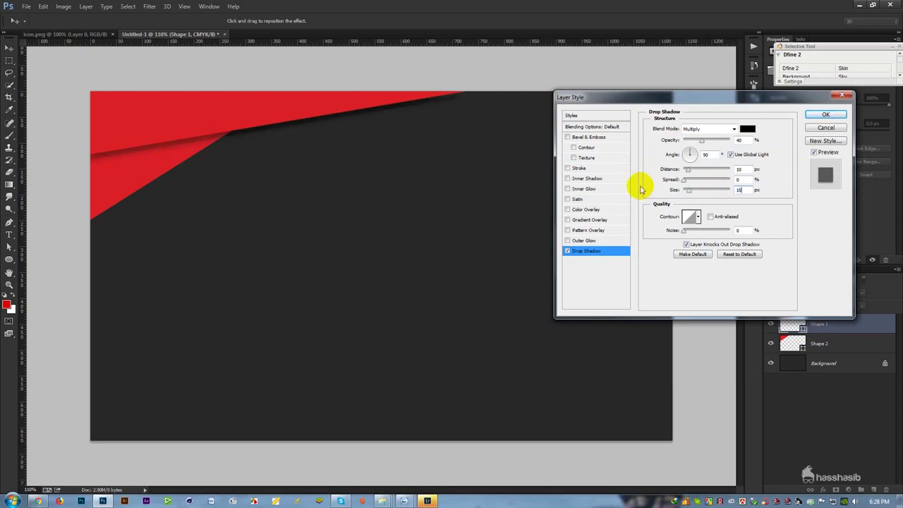
click(825, 115)
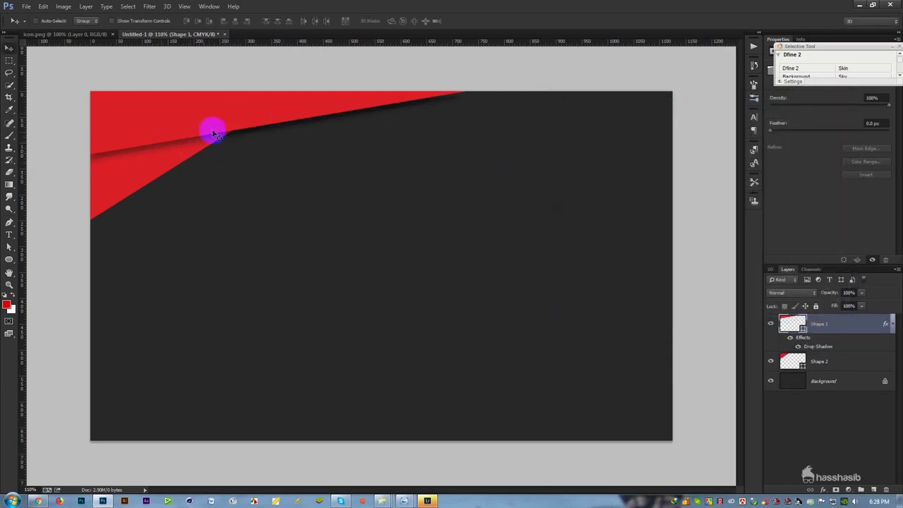
Copy Shape 1's layer style and paste it onto Shape 2
click(891, 323)
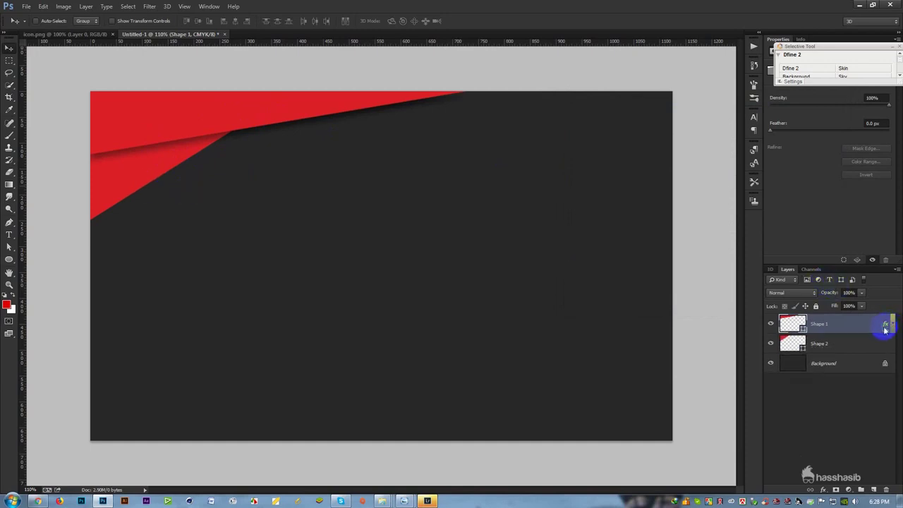
right_click(884, 329)
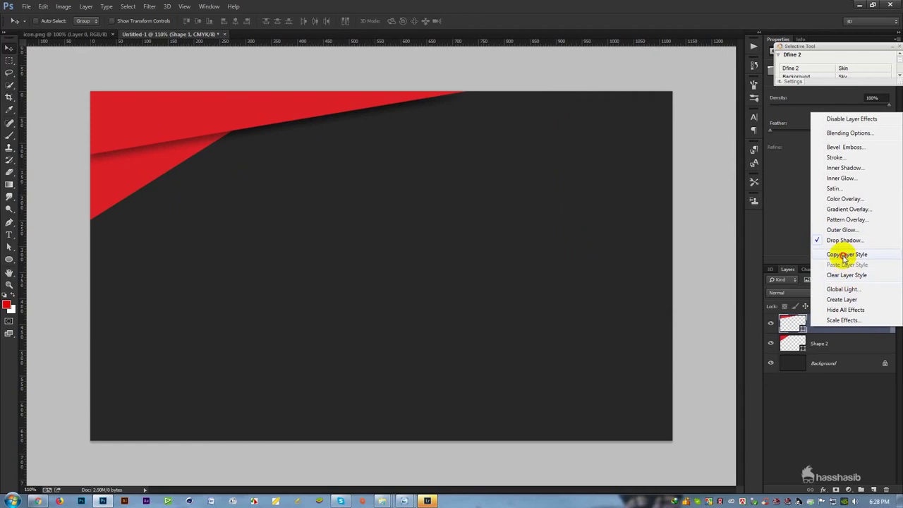
click(845, 253)
click(862, 343)
right_click(864, 343)
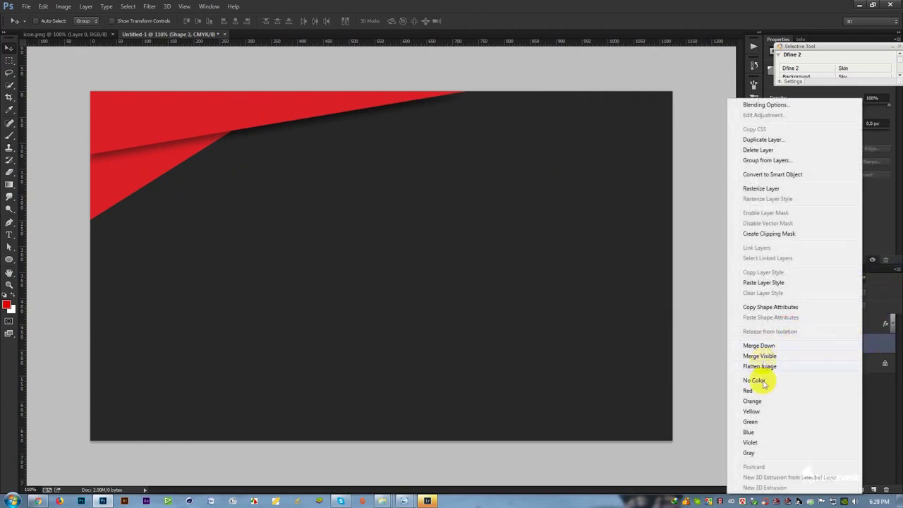
click(774, 282)
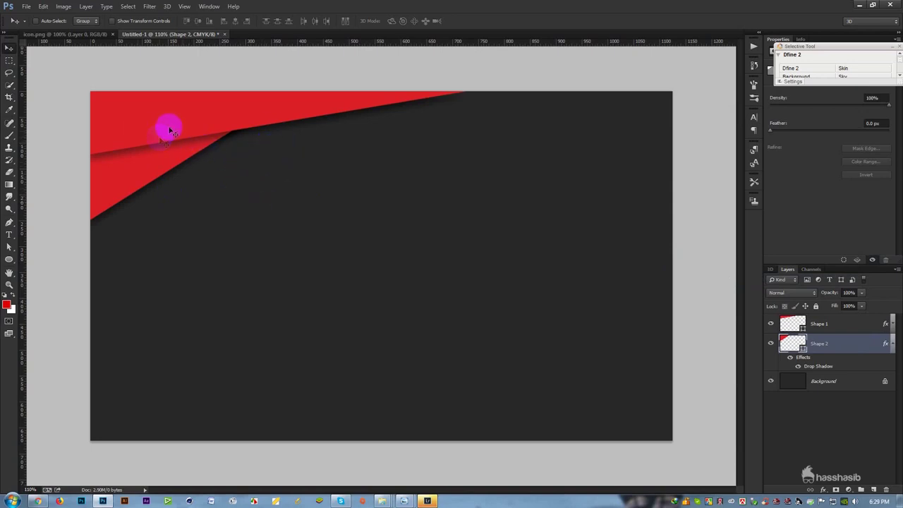
click(893, 343)
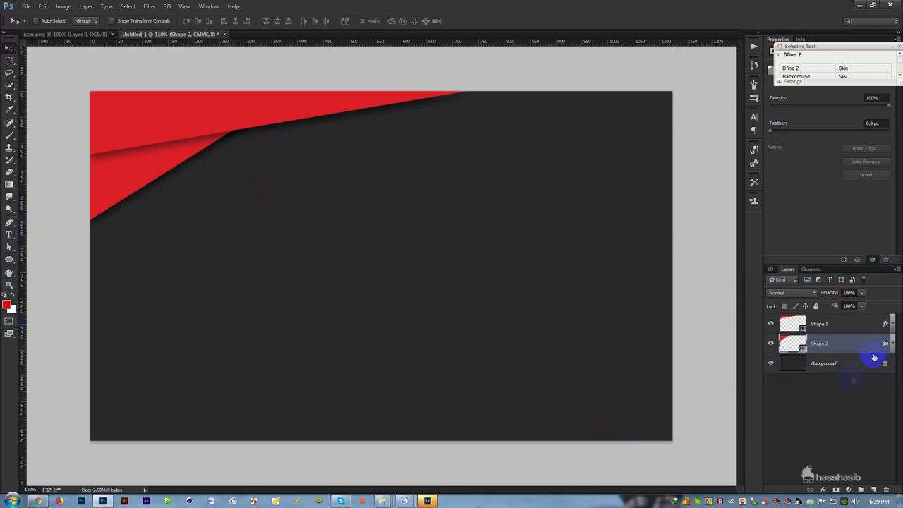
Alt-drag copies of both triangles to the card's right and start Free Transform
shift+click(847, 329)
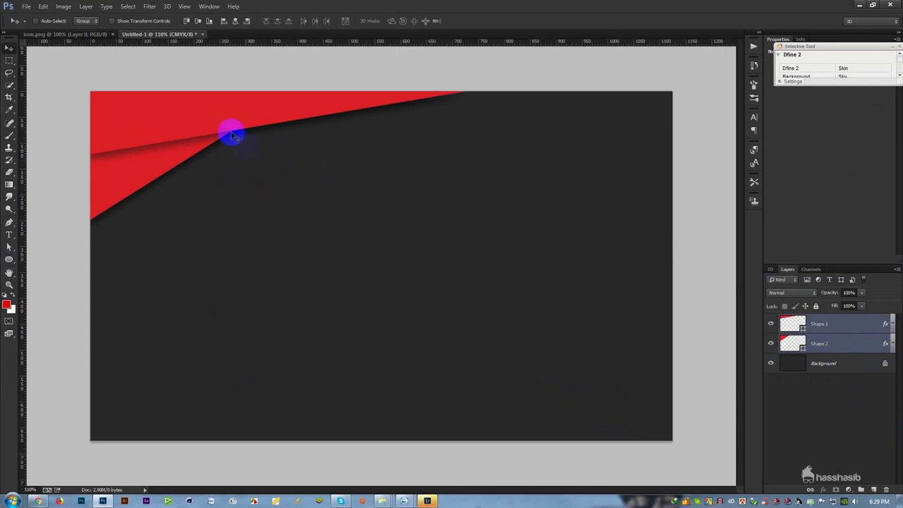
drag(214, 124, 424, 239)
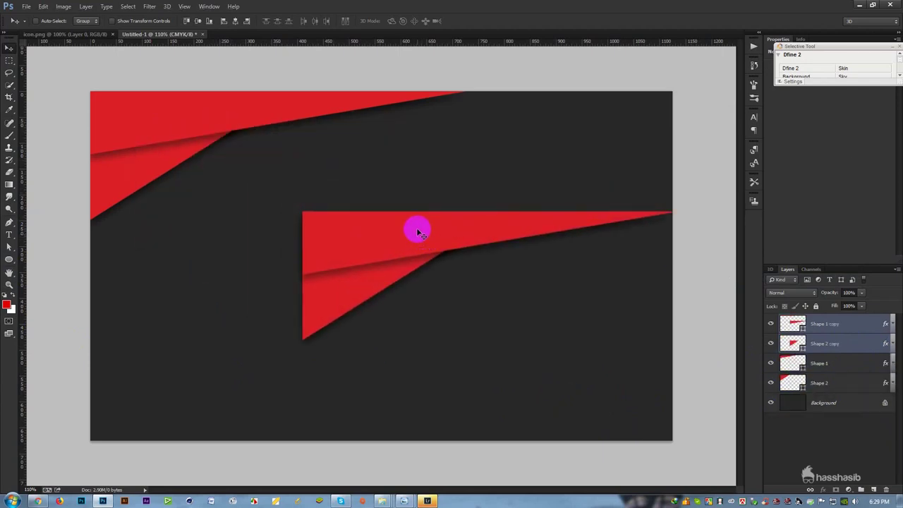
key(ctrl+t)
right_click(414, 227)
Flip the copied triangles vertically and horizontally into the bottom-right corner and commit
click(431, 378)
right_click(442, 308)
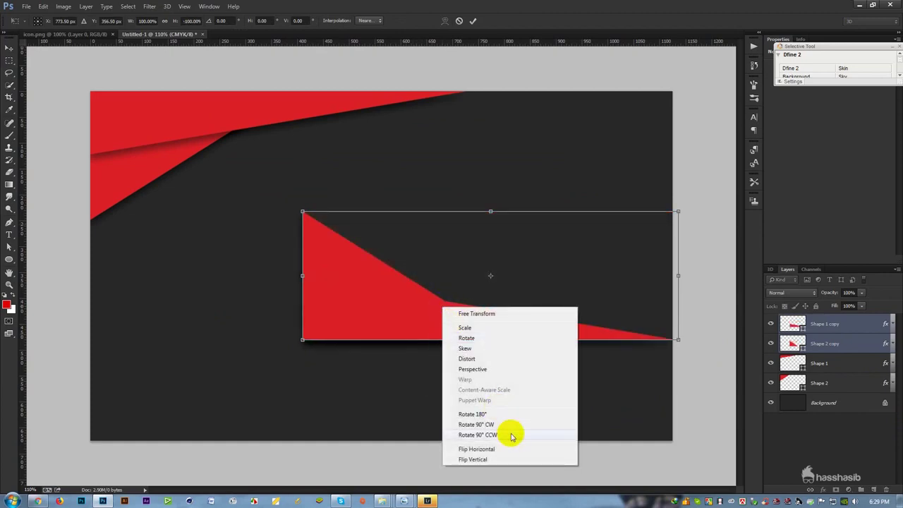
click(511, 449)
drag(600, 319, 613, 399)
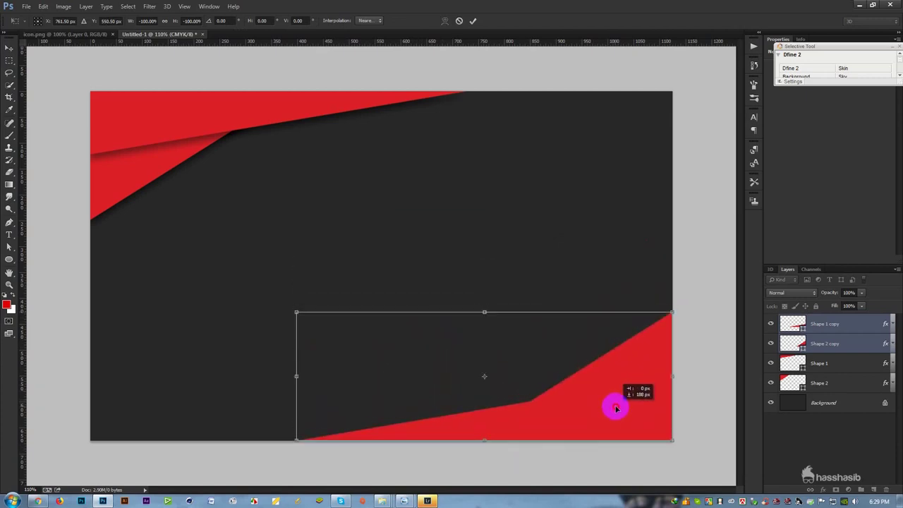
click(472, 21)
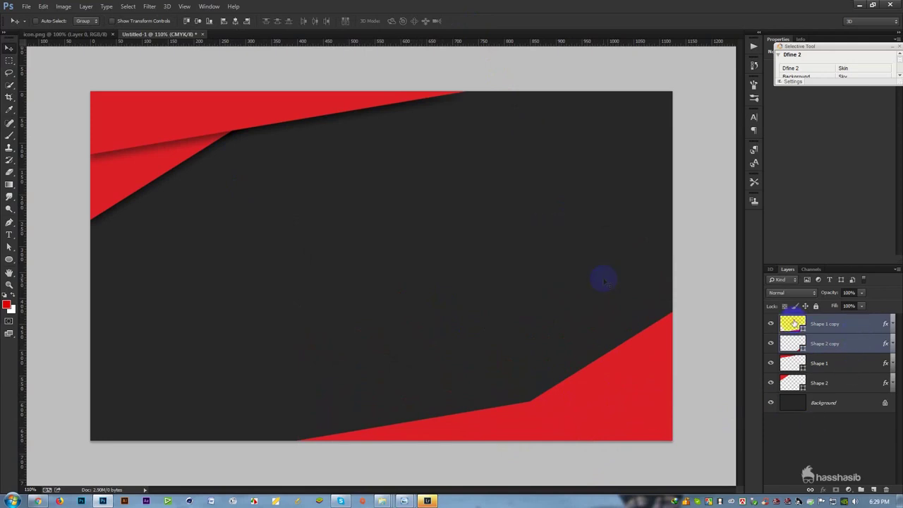
click(875, 345)
Try rotating Shape 2 copy's drop shadow angle, then cancel the changes
double_click(872, 345)
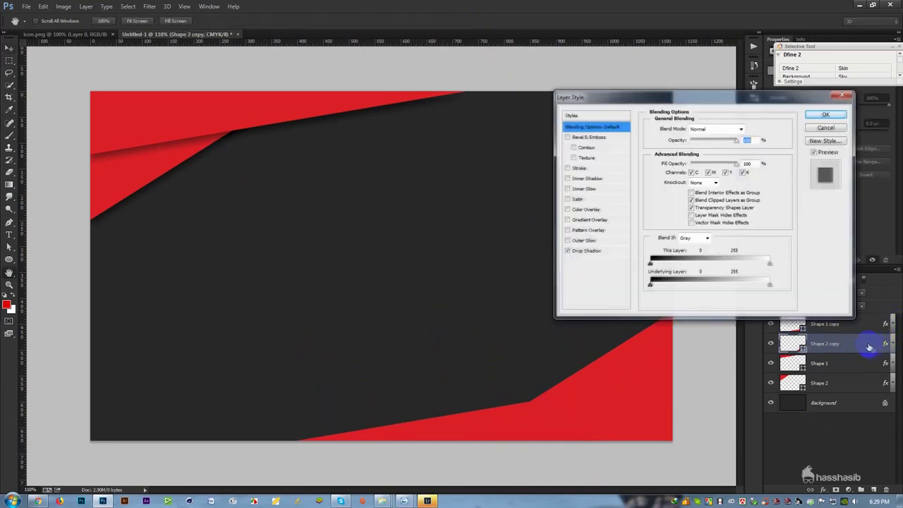
click(585, 254)
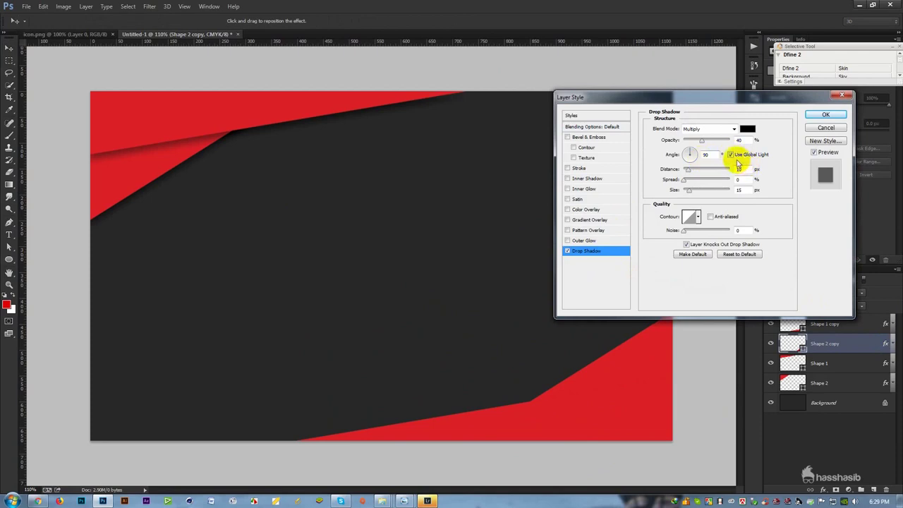
click(694, 154)
drag(697, 161, 684, 151)
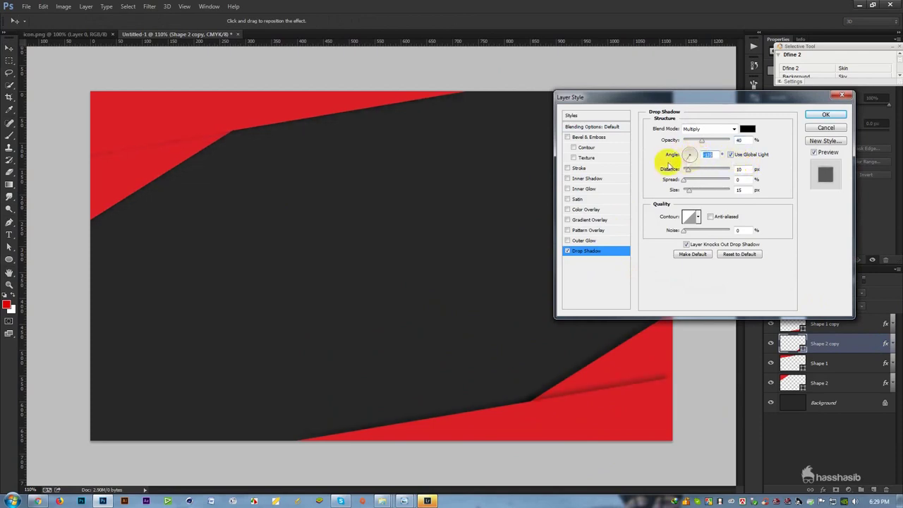
click(688, 155)
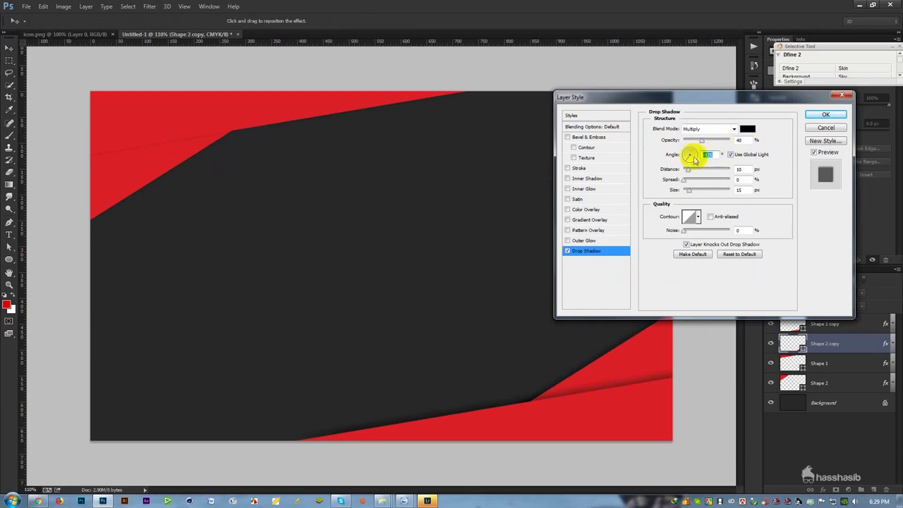
click(823, 128)
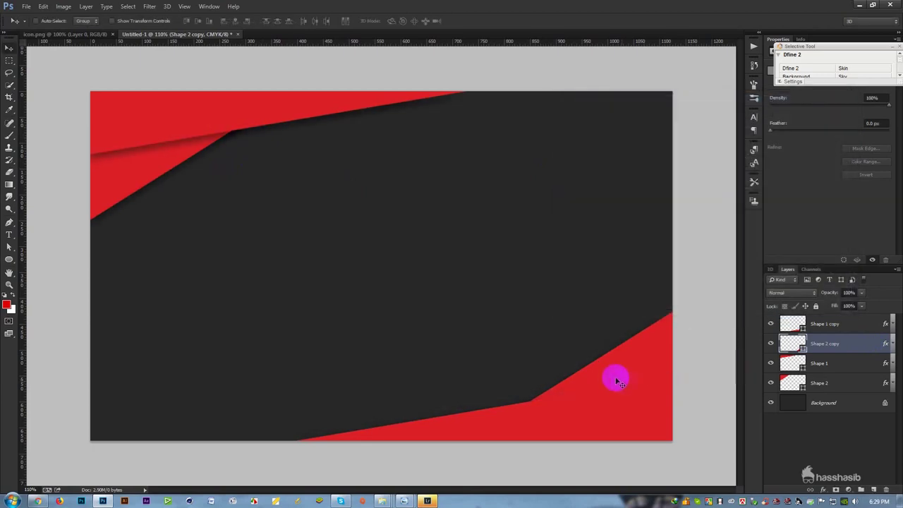
Give Shape 2 copy's drop shadow its own -90° angle, with Use Global Light off
double_click(873, 346)
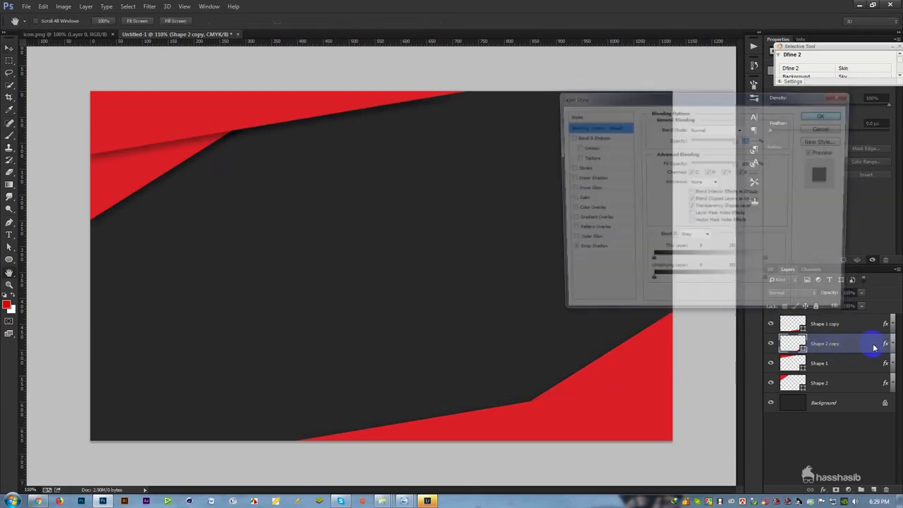
click(591, 252)
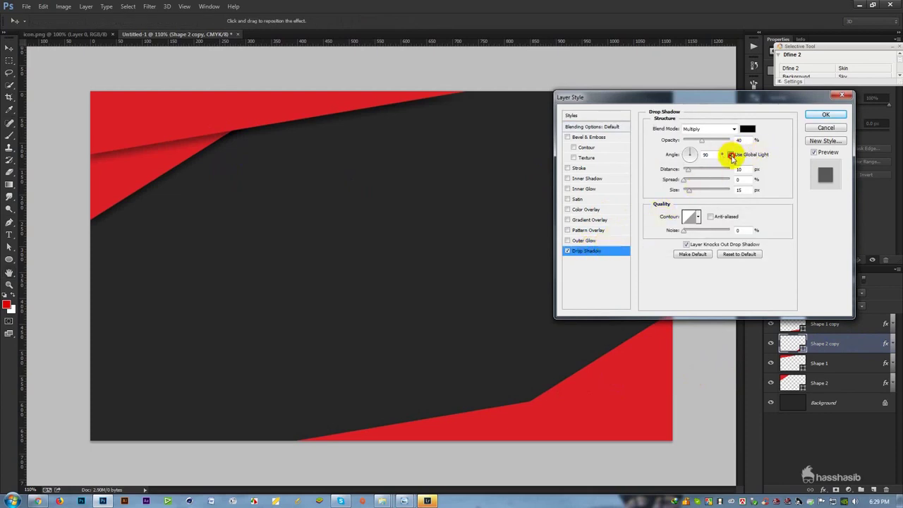
click(690, 157)
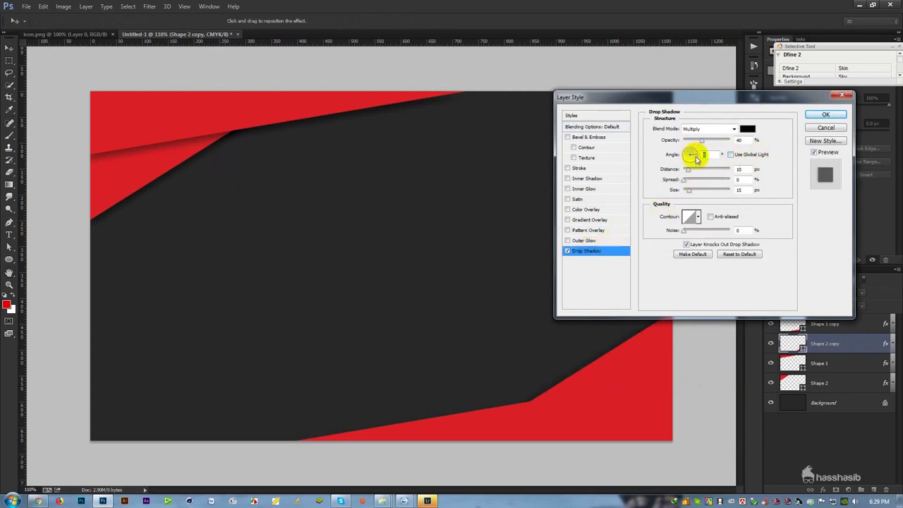
click(690, 156)
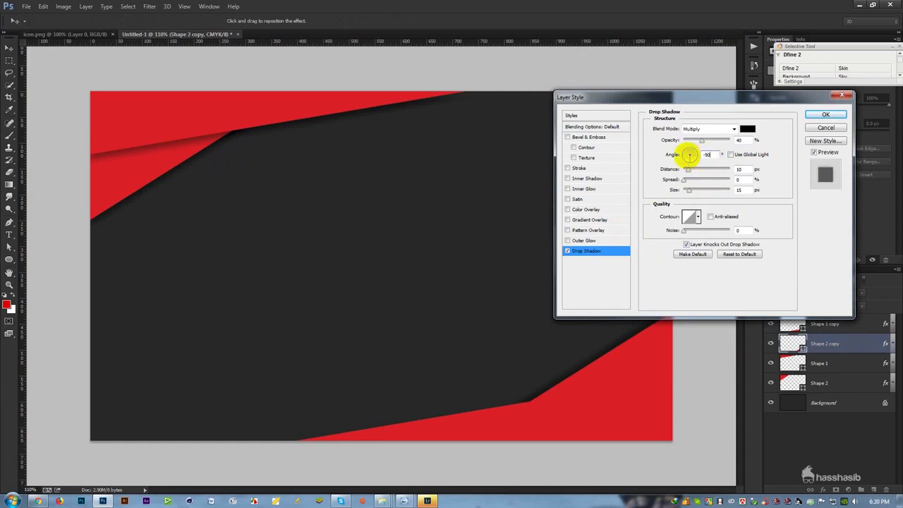
click(806, 120)
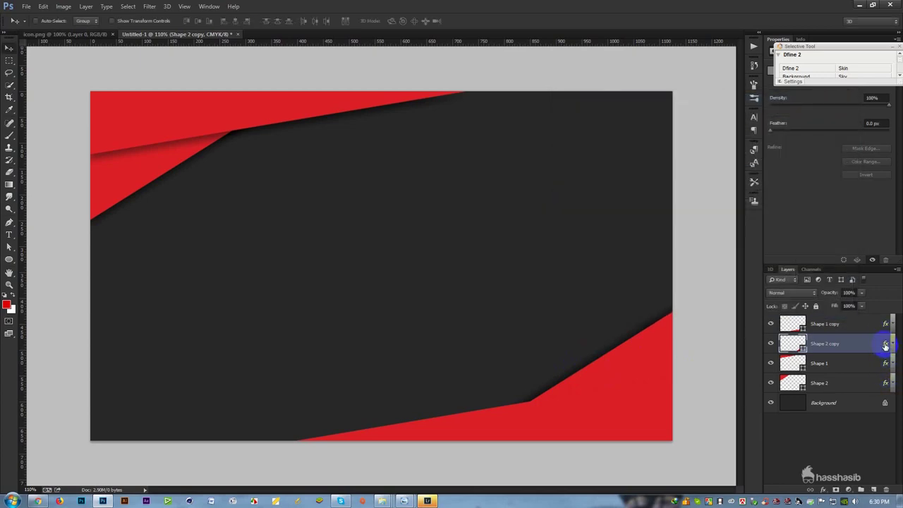
right_click(882, 345)
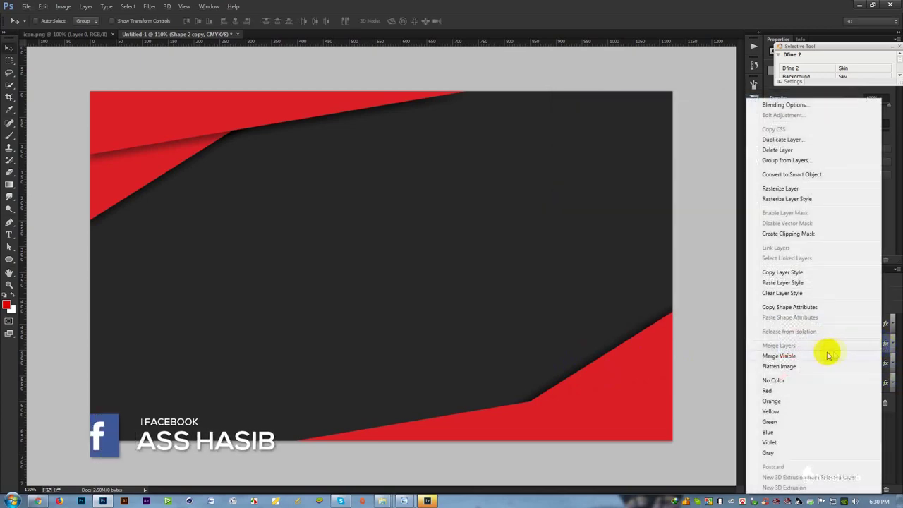
Copy Shape 2 copy's upward drop shadow onto Shape 1 copy, then float the icon.png window
click(782, 282)
right_click(868, 326)
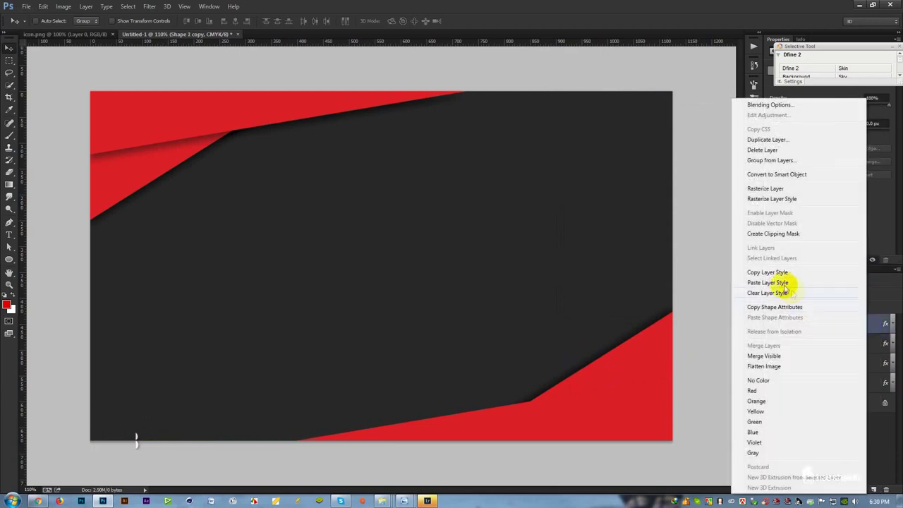
click(782, 283)
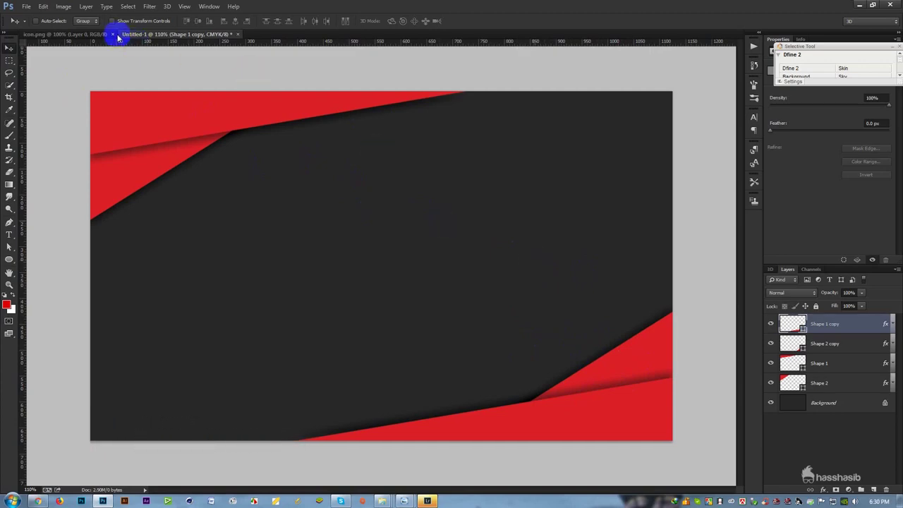
drag(76, 34, 111, 53)
Drag the head-with-glasses icon into the business card as Layer 1
drag(433, 201, 393, 178)
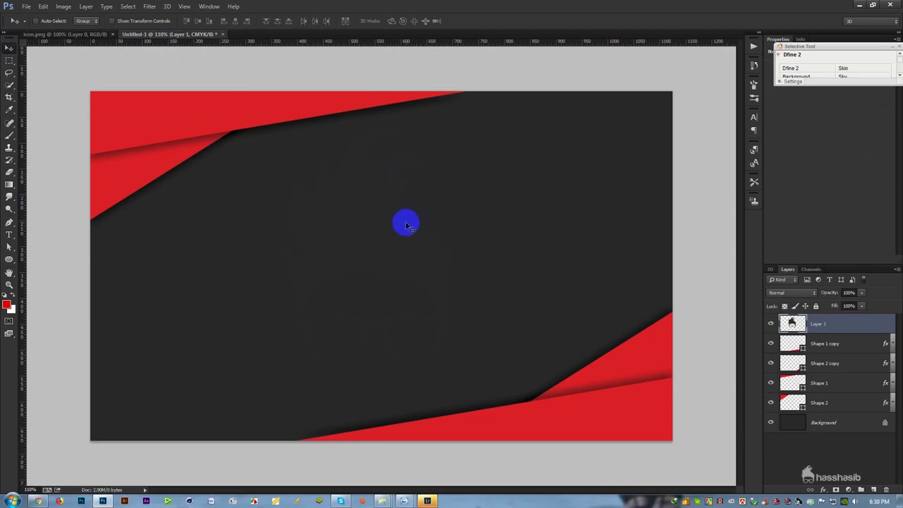
double_click(845, 325)
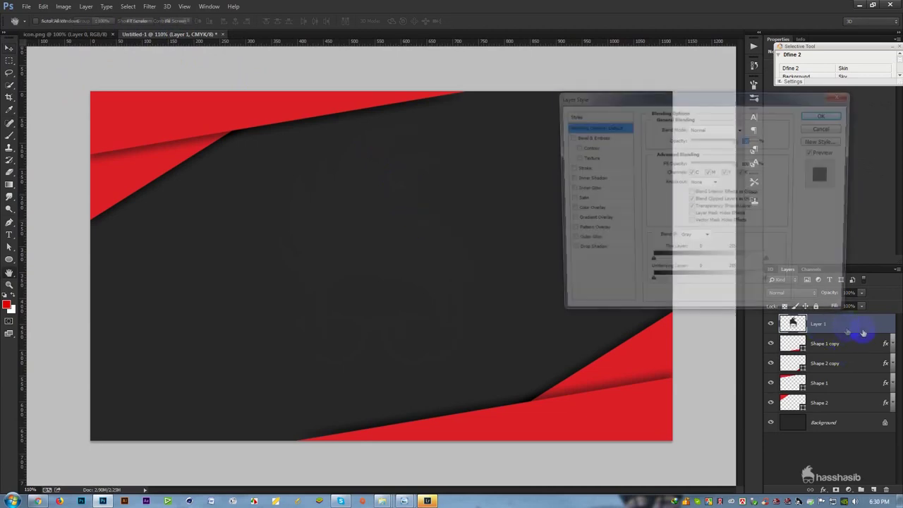
click(586, 209)
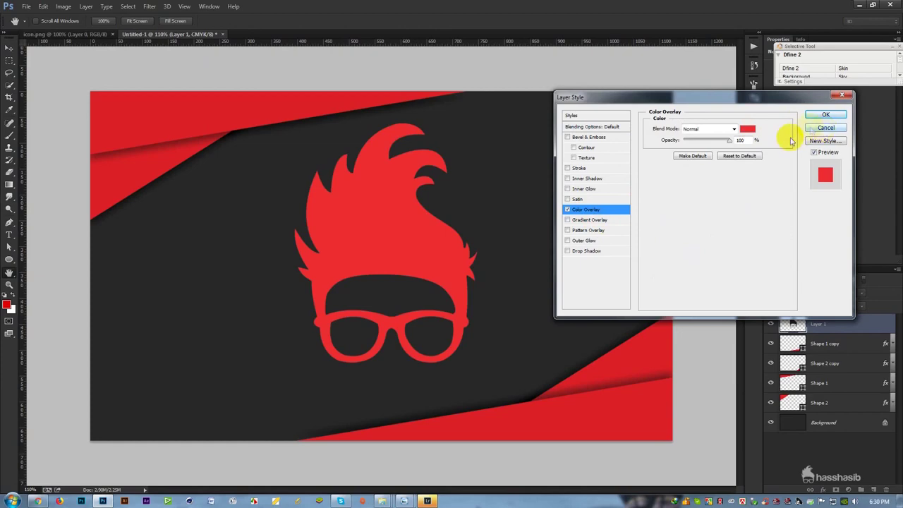
click(825, 127)
Add a Color Overlay to the icon using red sampled from the card's shapes
double_click(854, 328)
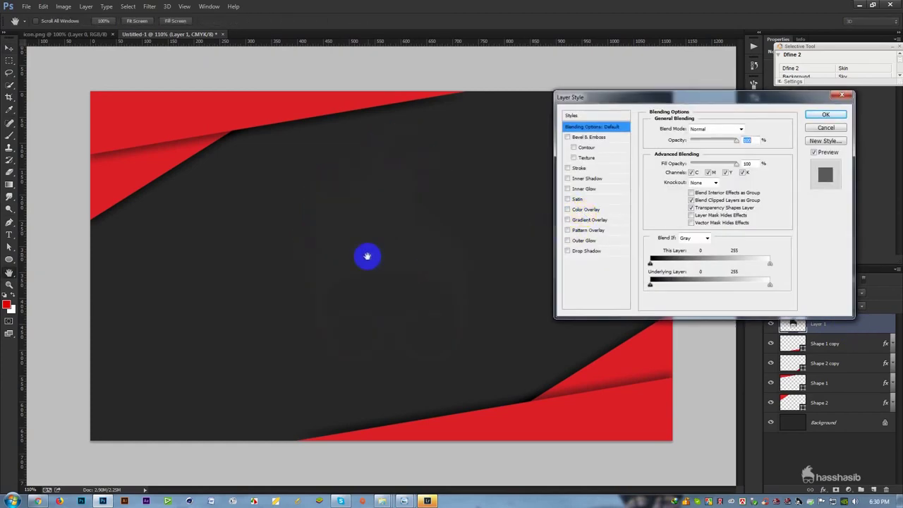
click(587, 208)
click(747, 128)
drag(625, 421, 611, 413)
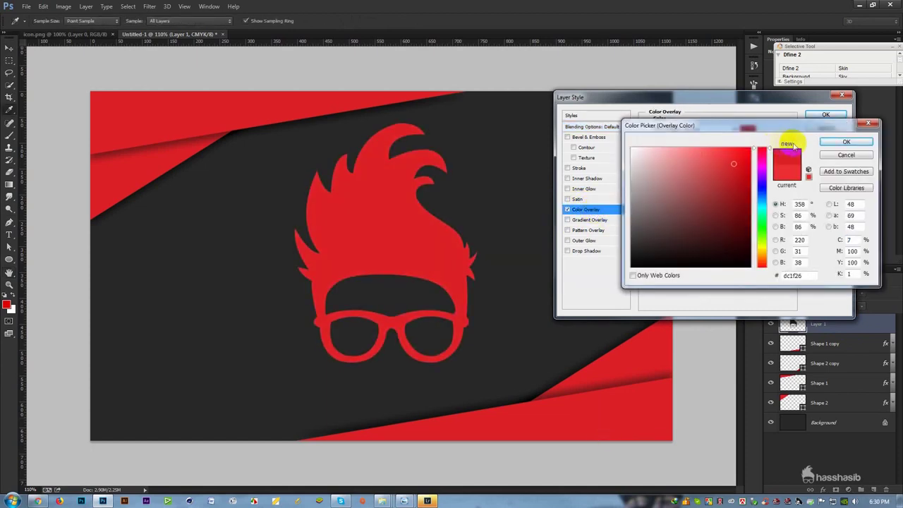
click(845, 142)
click(825, 114)
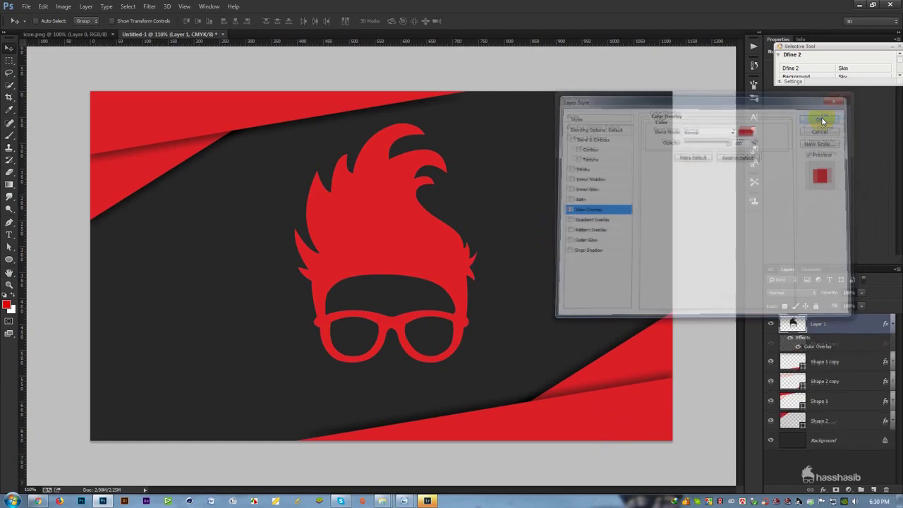
Scale the icon down to about 35% and show the guides
key(ctrl+t)
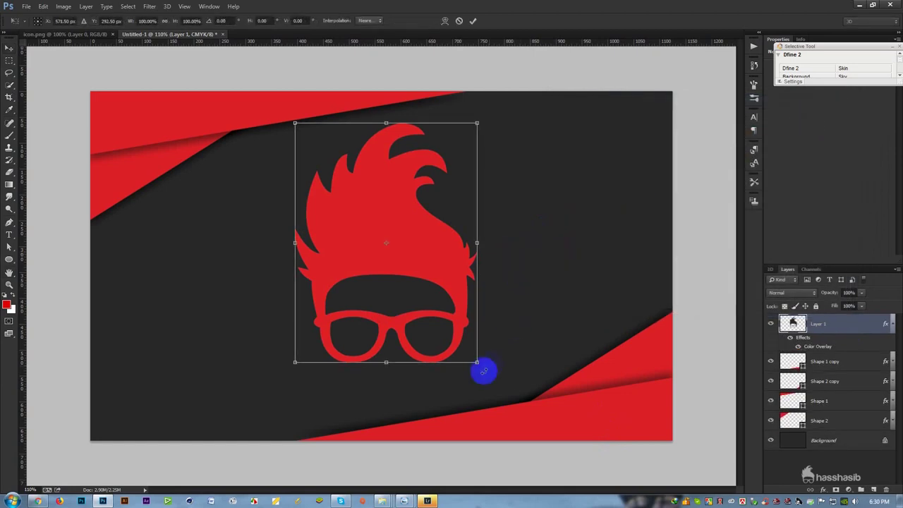
drag(477, 361, 405, 253)
key(ctrl+semicolon)
Commit the logo's size and give it a faint drop shadow: 10% opacity, 10 px distance and size
click(472, 21)
click(892, 323)
double_click(872, 325)
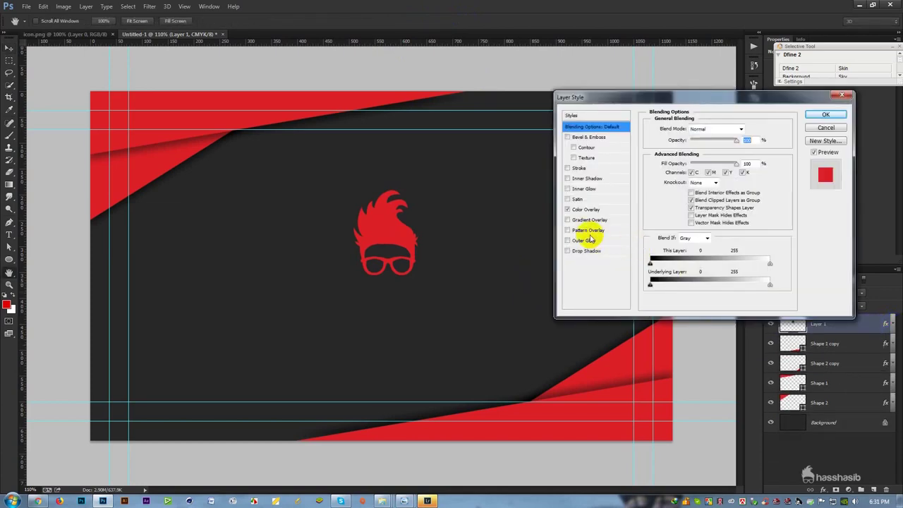
click(584, 252)
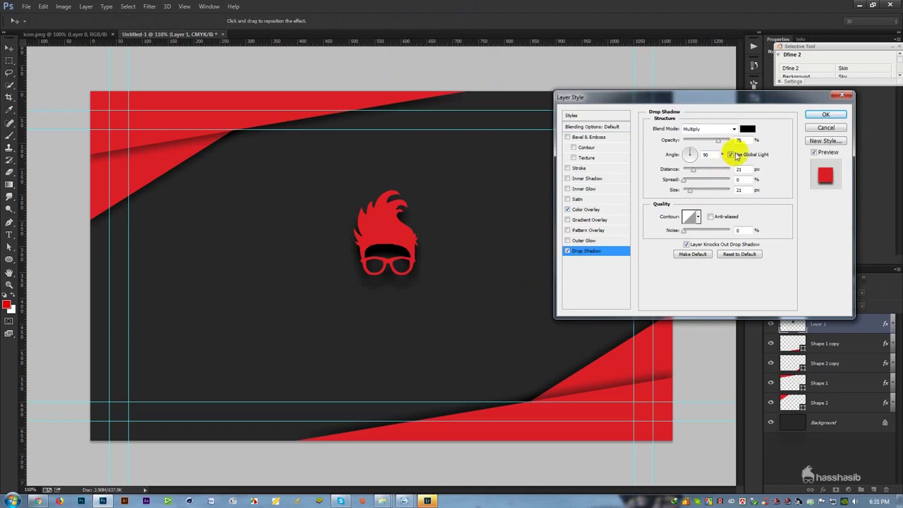
drag(694, 139, 685, 140)
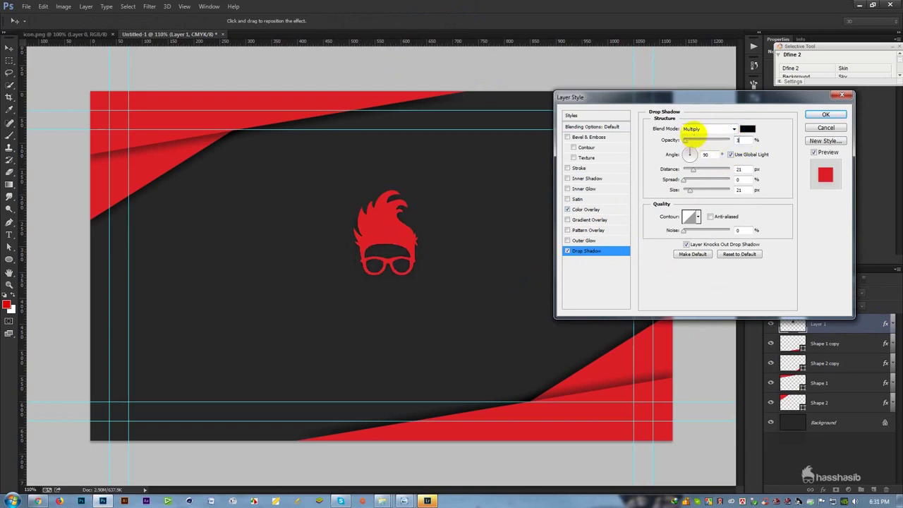
text(0)
double_click(739, 169)
text(10)
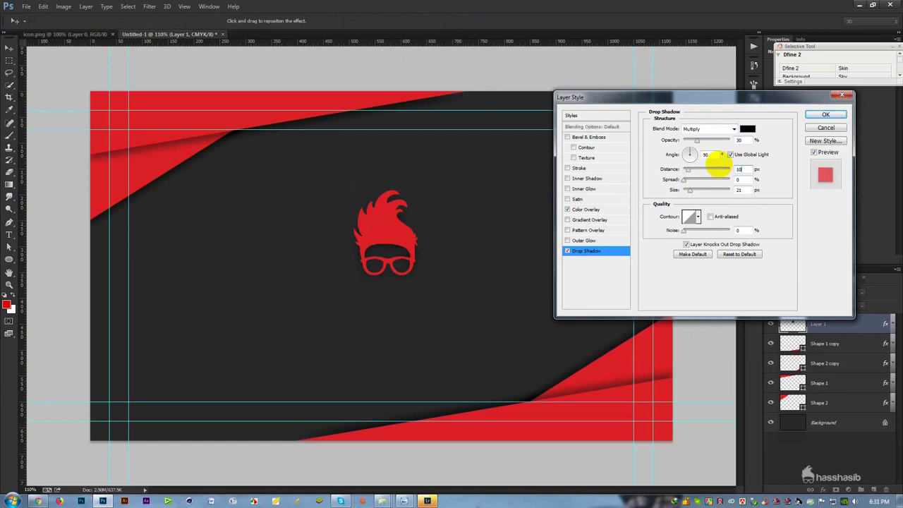
double_click(740, 189)
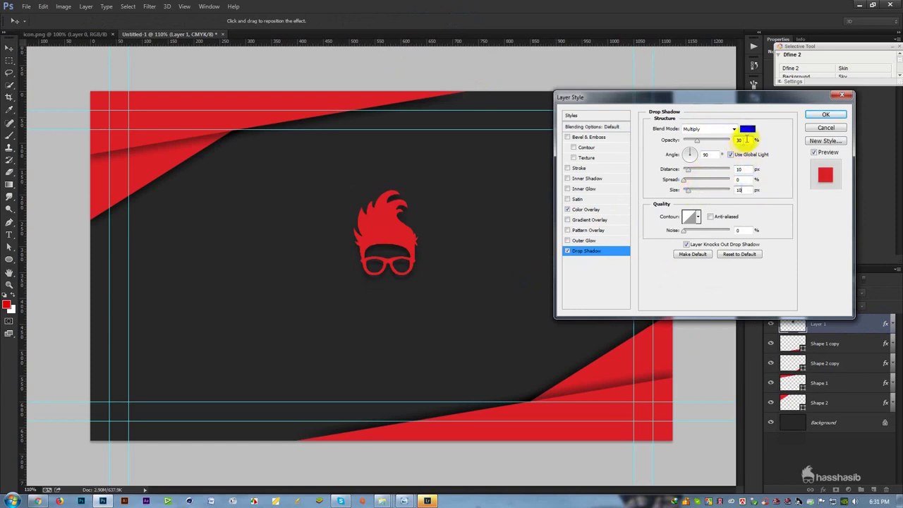
double_click(739, 140)
text(1)
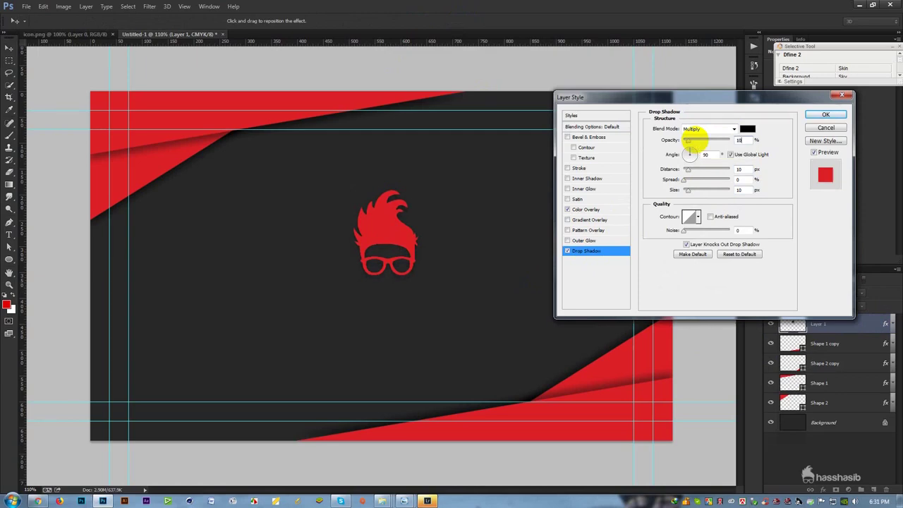
click(821, 114)
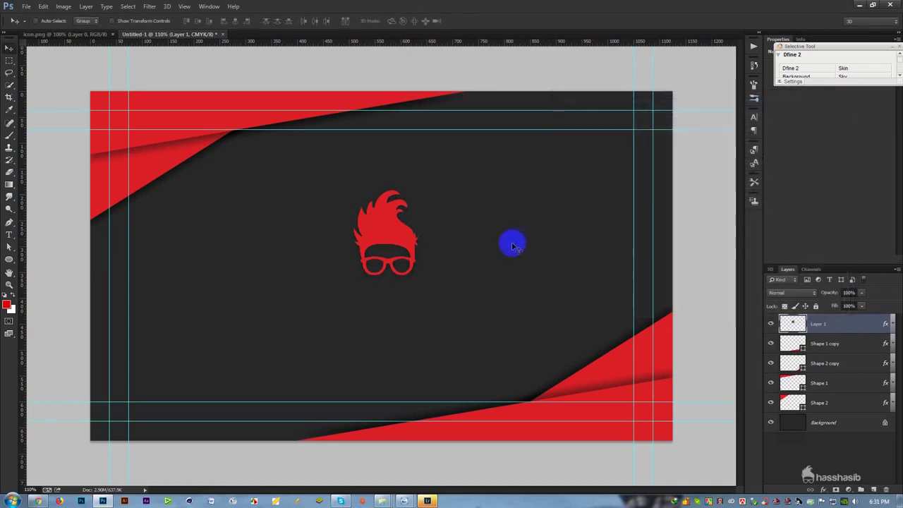
Nudge the logo slightly upward, then select the Type tool with white as the colour
scroll(423, 268, up, 5)
scroll(398, 265, down, 2)
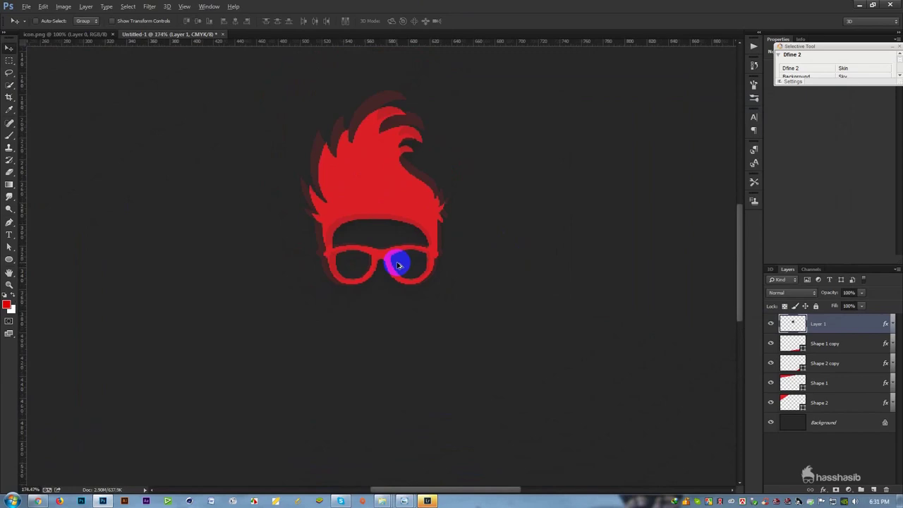
scroll(397, 265, down, 3)
scroll(397, 261, up, 1)
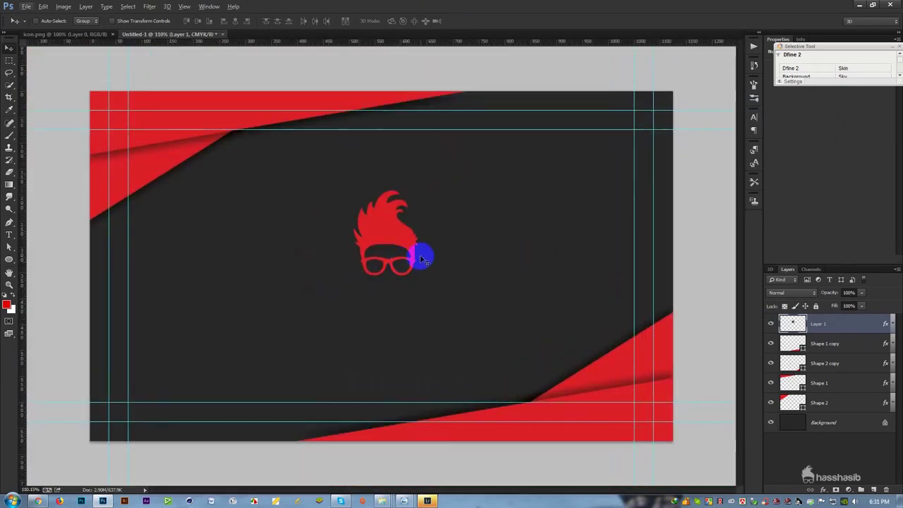
drag(414, 251, 411, 247)
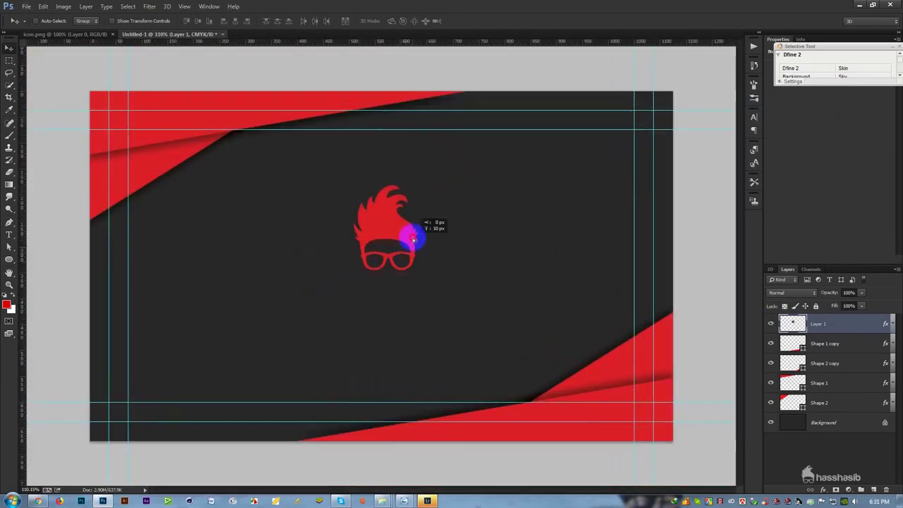
click(10, 235)
click(13, 300)
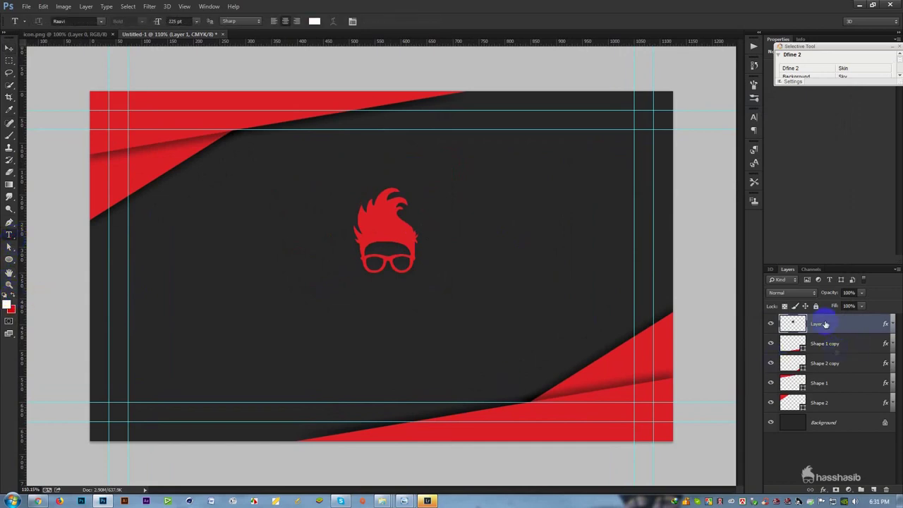
Group the four red shape layers as SHAPE and the logo layer as LOGO
click(833, 345)
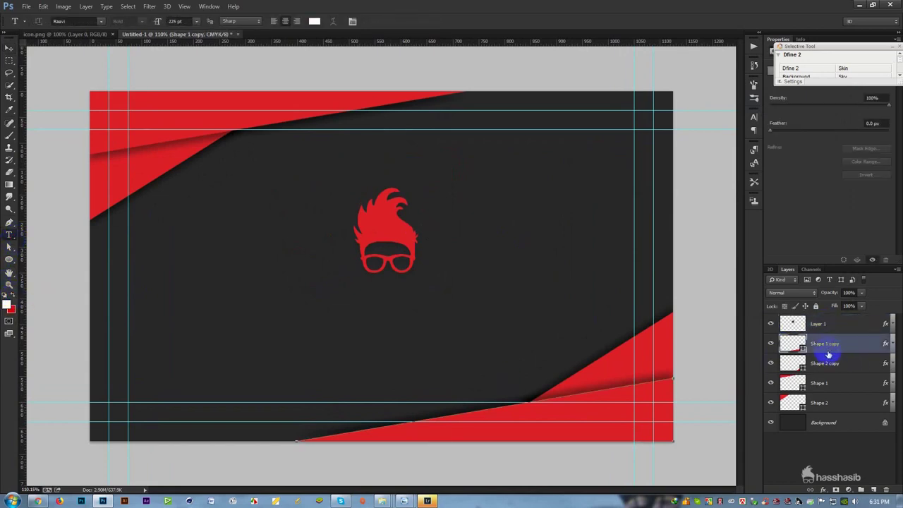
shift+click(826, 403)
key(ctrl+g)
click(805, 340)
text(SHAPE)
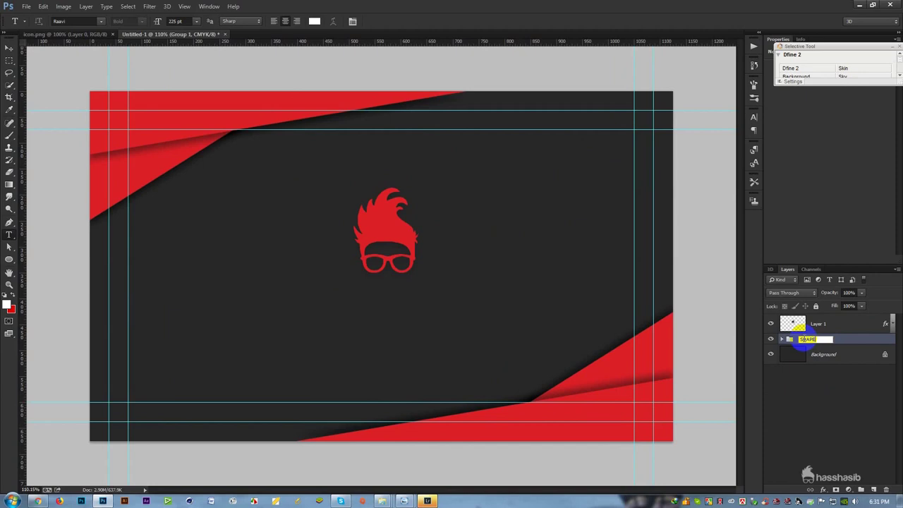
click(820, 324)
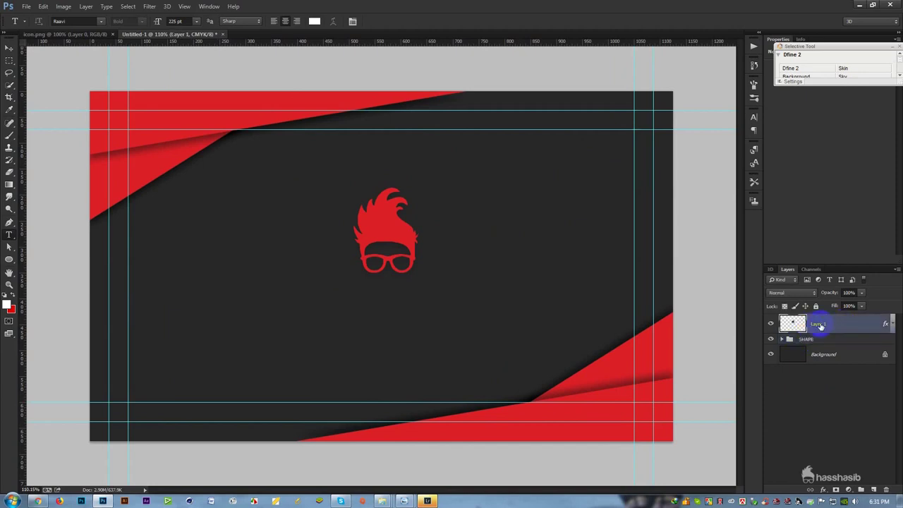
key(ctrl+g)
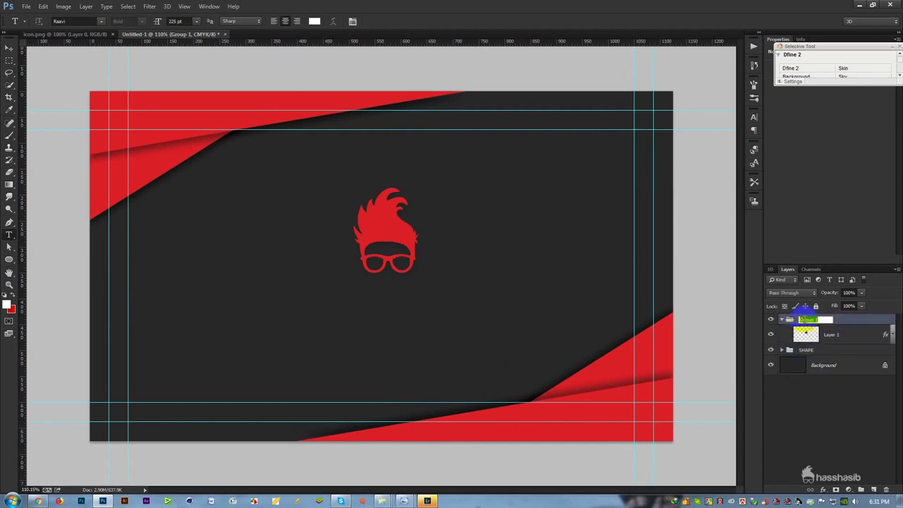
text(LOGO)
click(790, 333)
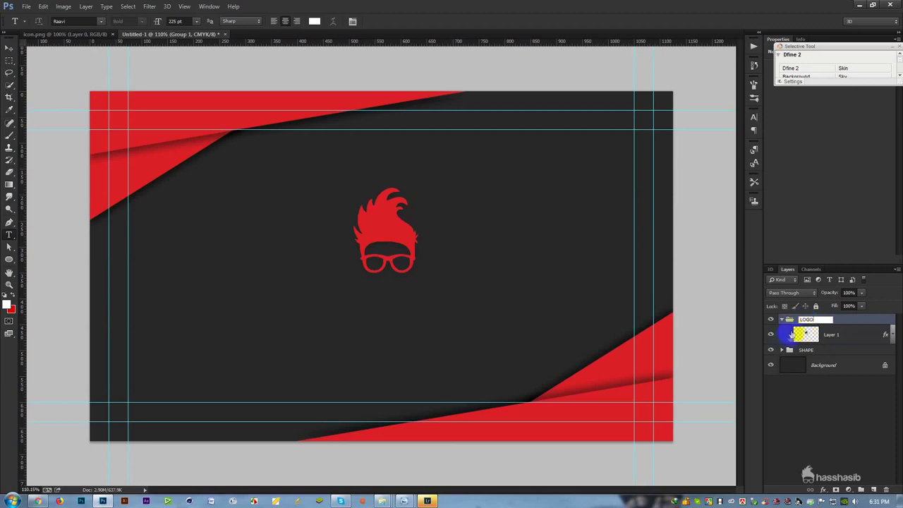
click(780, 319)
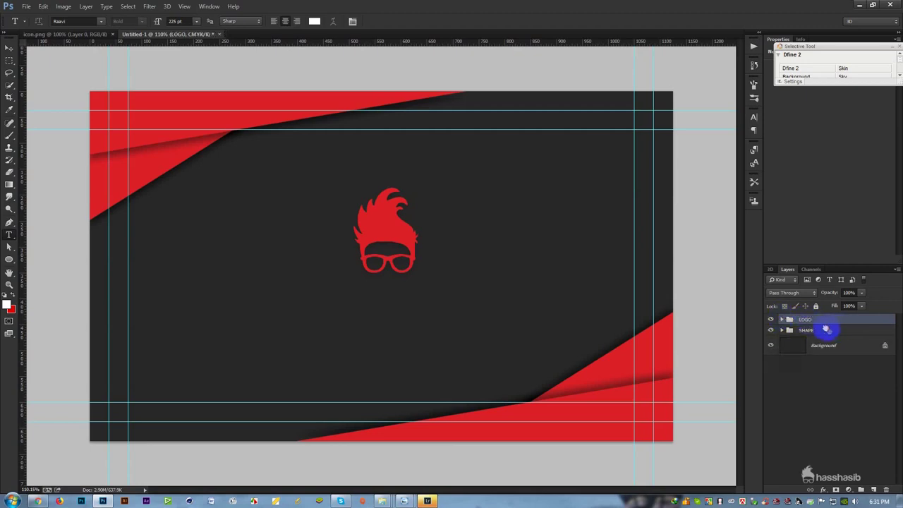
Label the SHAPE group red and the LOGO group orange
click(816, 332)
right_click(808, 333)
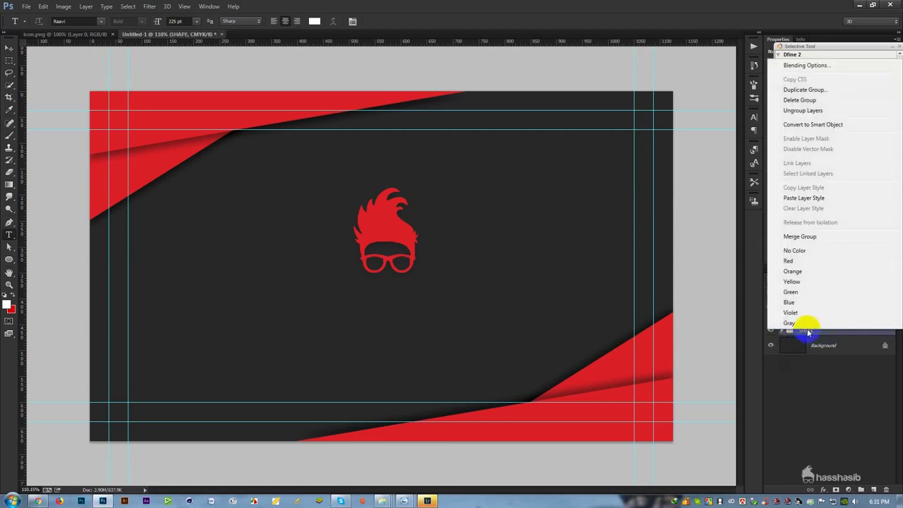
click(790, 259)
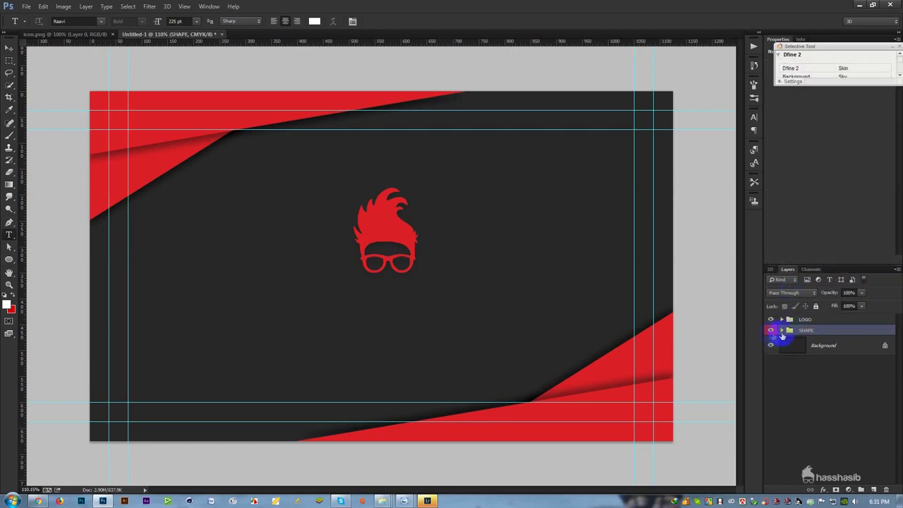
right_click(805, 321)
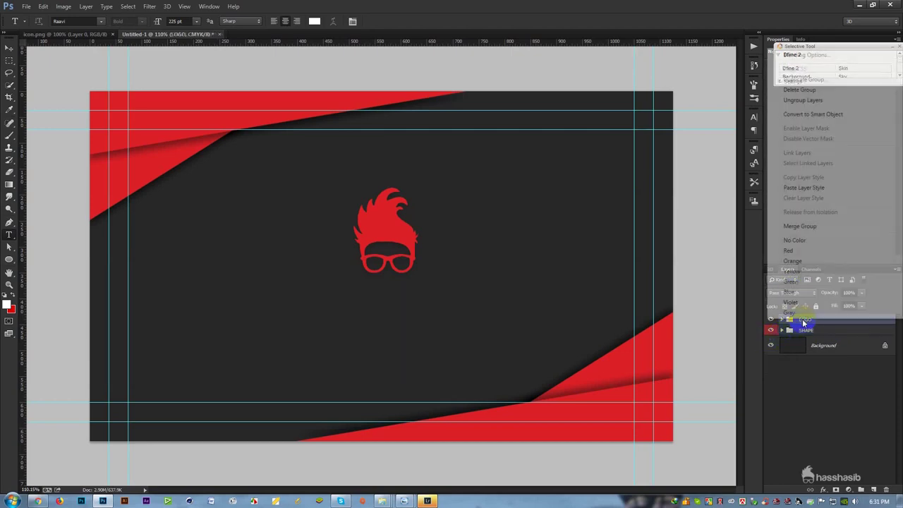
click(791, 258)
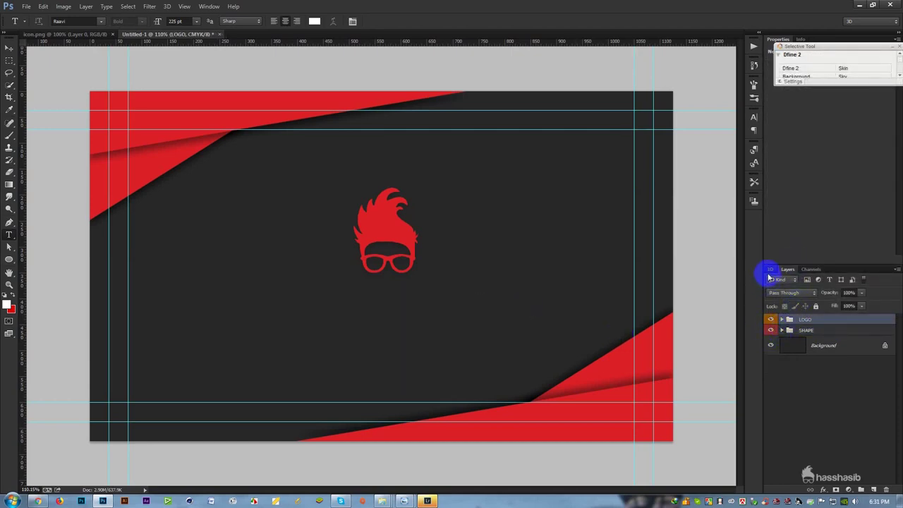
click(311, 314)
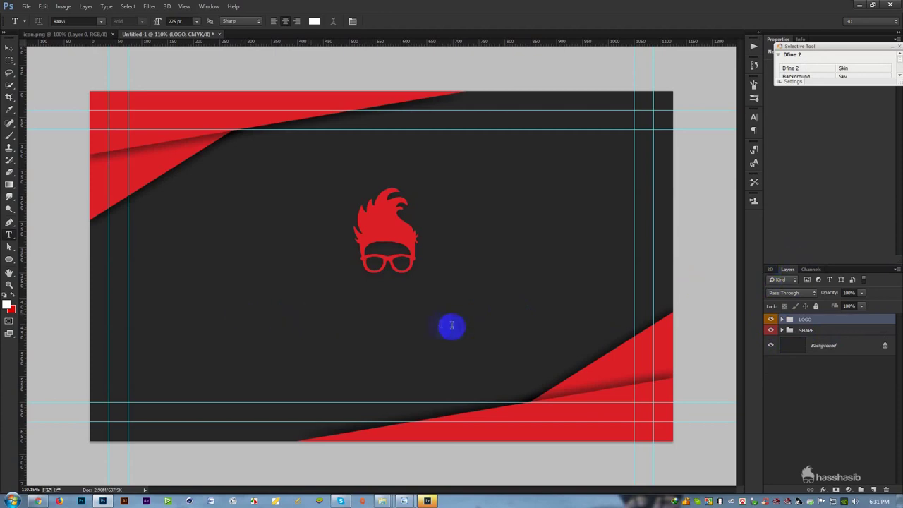
click(196, 21)
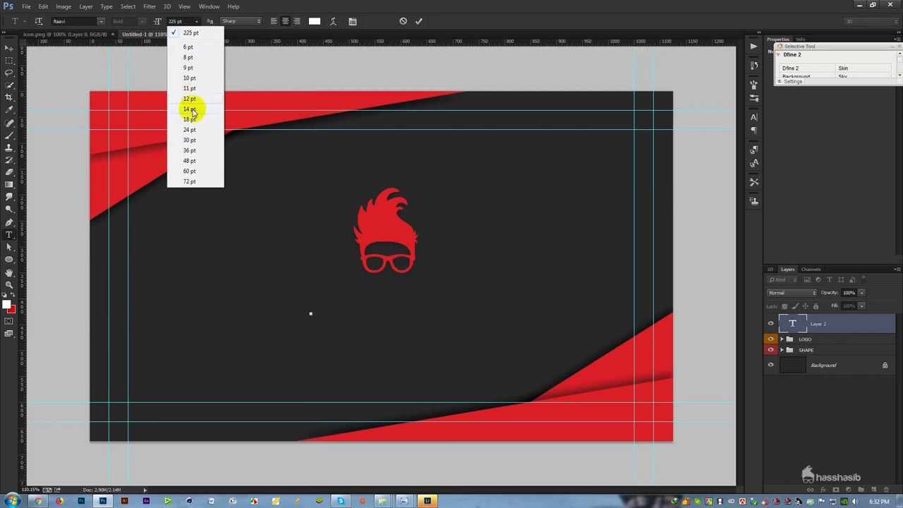
Type the name below the logo at 12 pt and colour it white
click(190, 109)
click(195, 22)
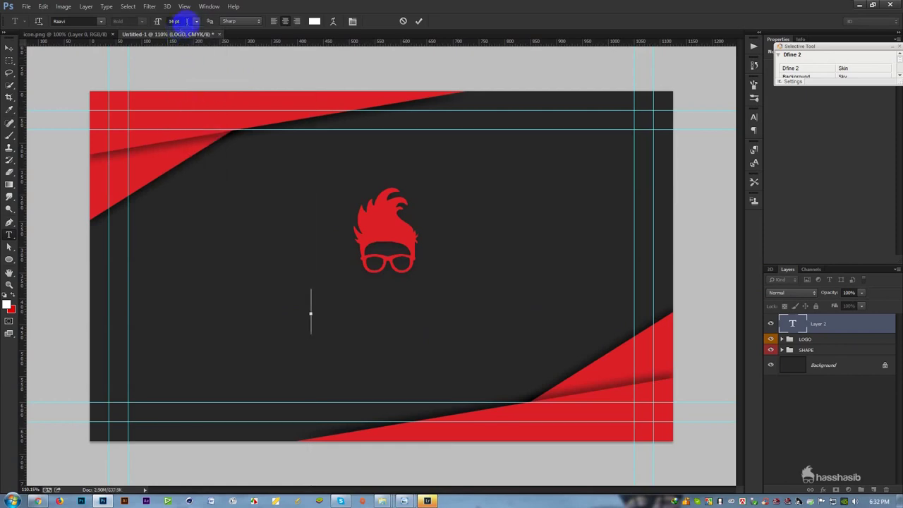
click(190, 98)
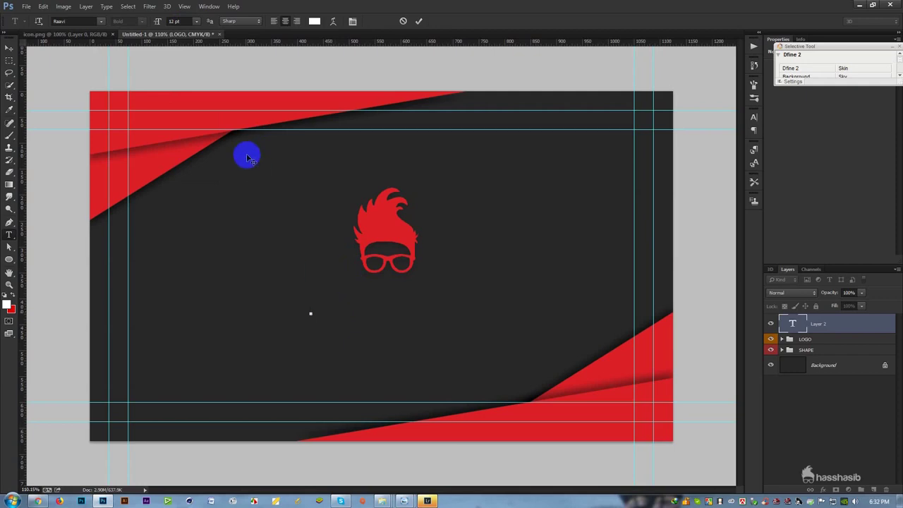
text(ASS HASIB)
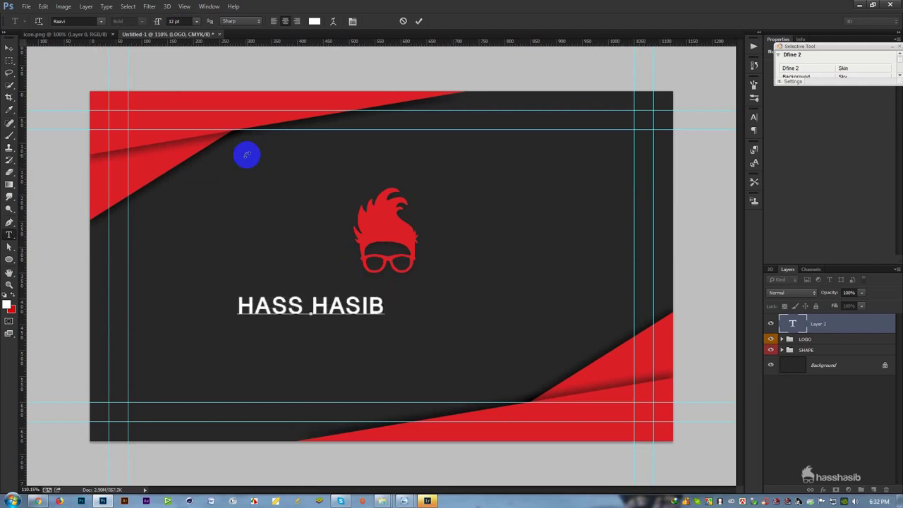
key(ctrl+a)
click(315, 20)
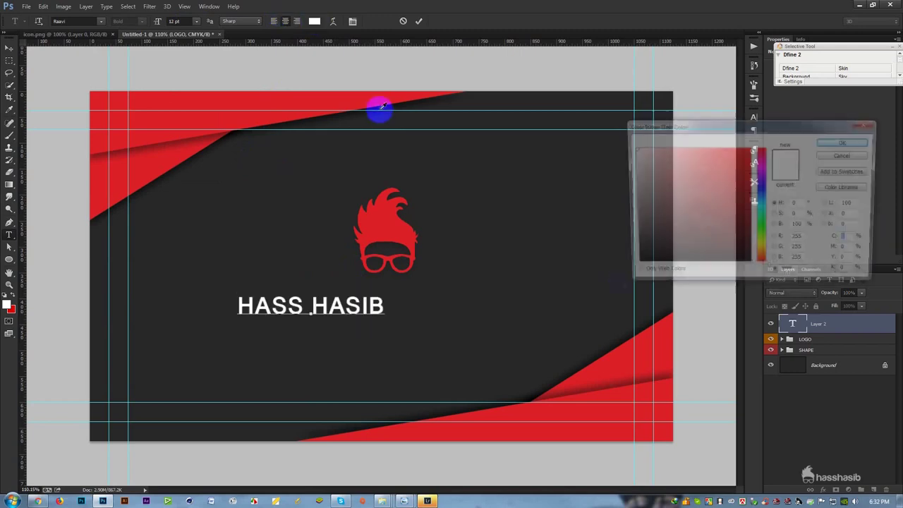
click(846, 142)
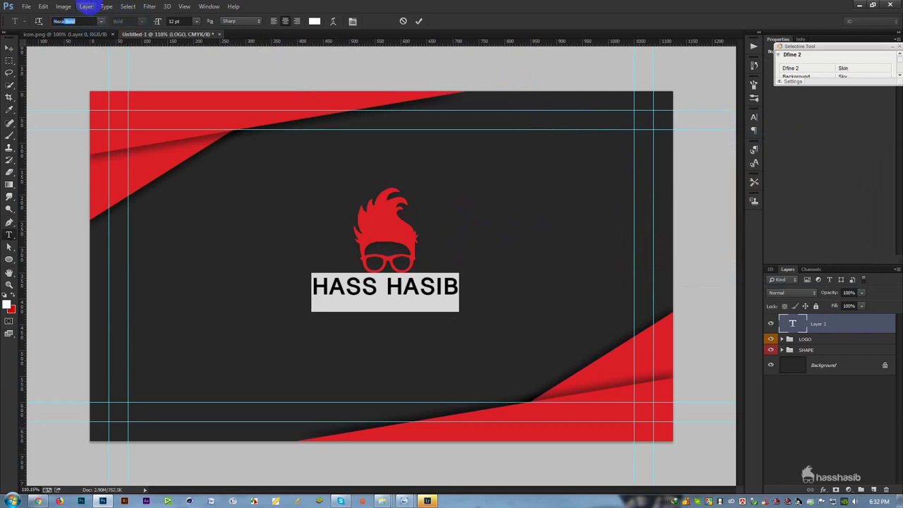
Apply Nexa Bold to the name, shift it slightly, and shrink it to 11 pt
key(Return)
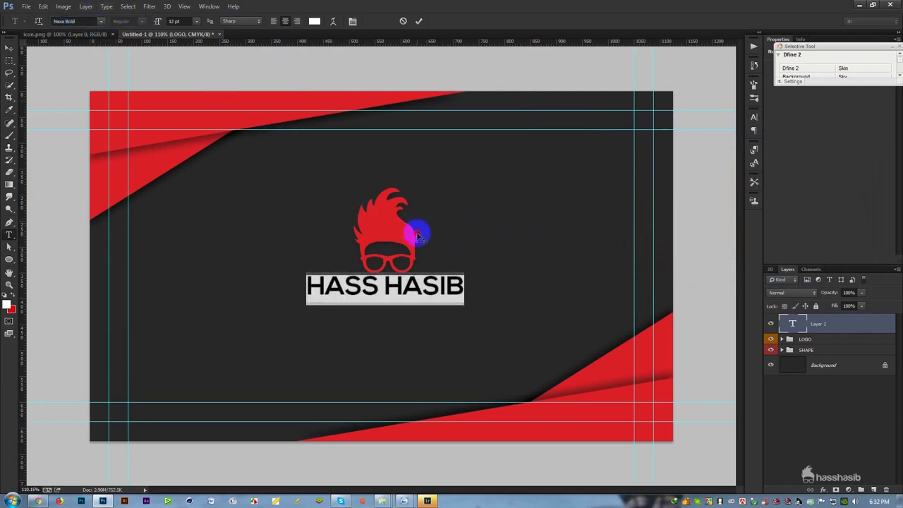
drag(377, 201, 379, 205)
click(195, 20)
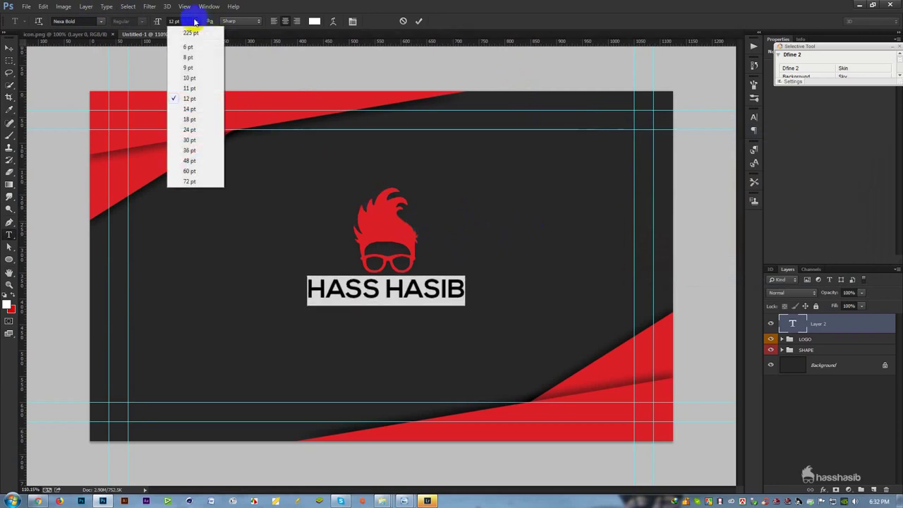
click(199, 88)
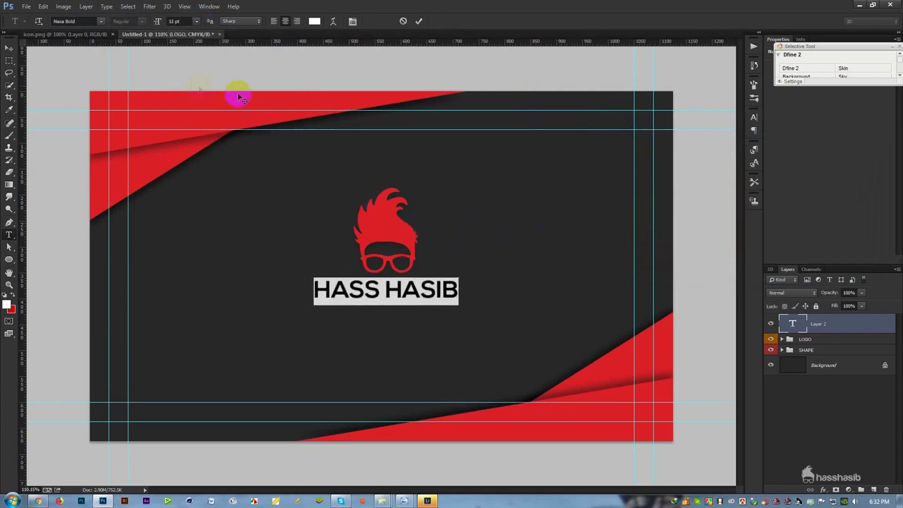
click(752, 117)
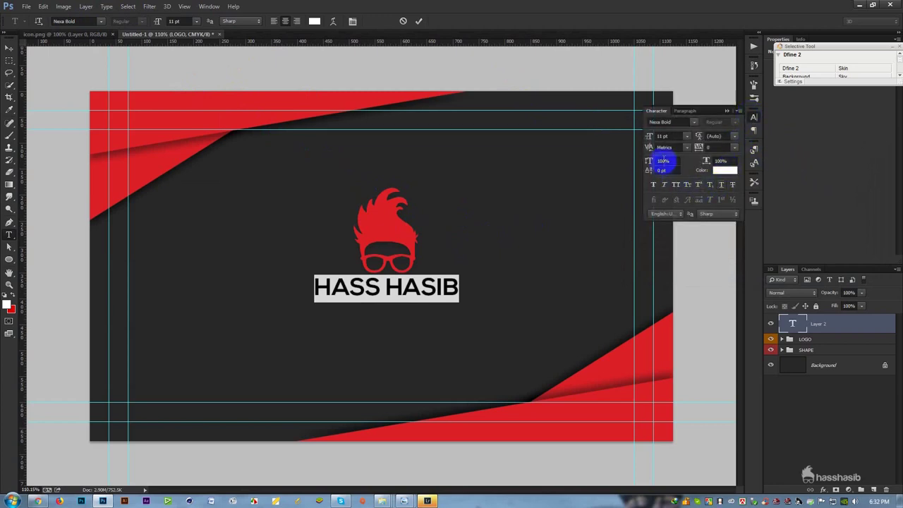
click(729, 112)
Switch the name to Roboto Bold, tighten its letter spacing, and reposition it
click(69, 21)
text(Roboto)
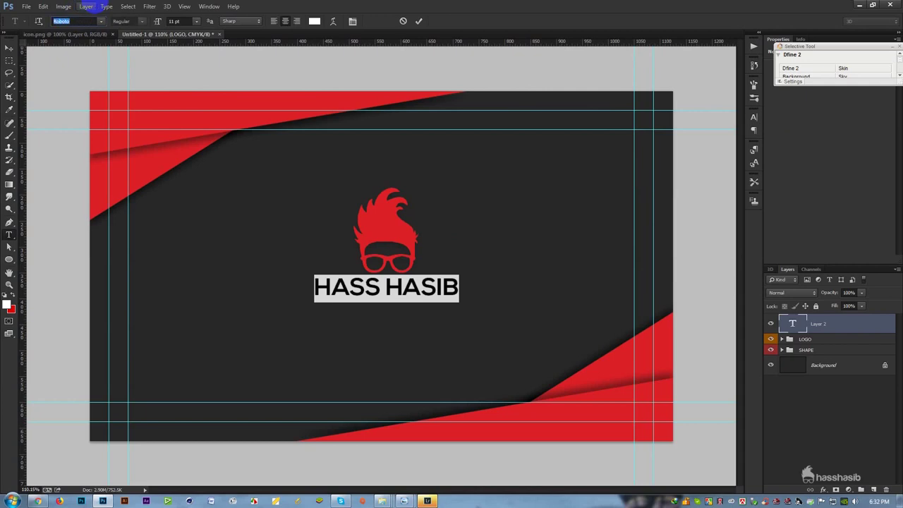
key(Return)
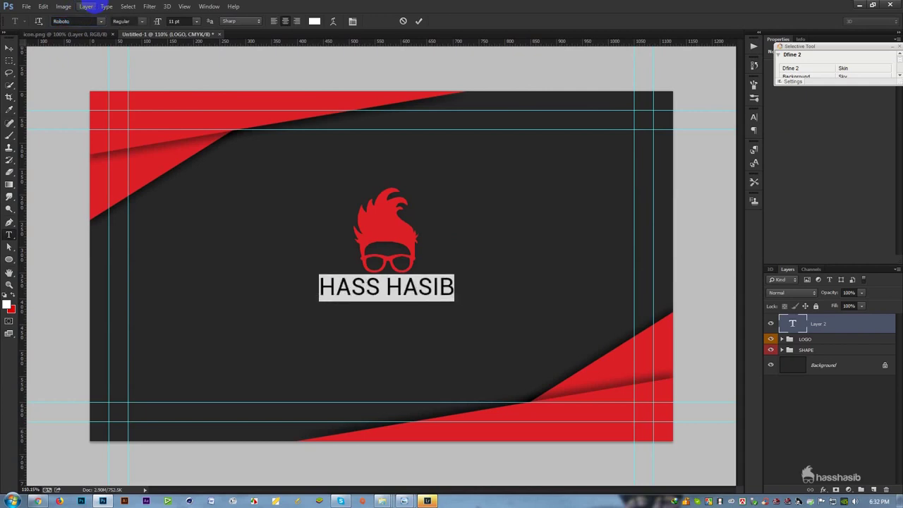
click(141, 21)
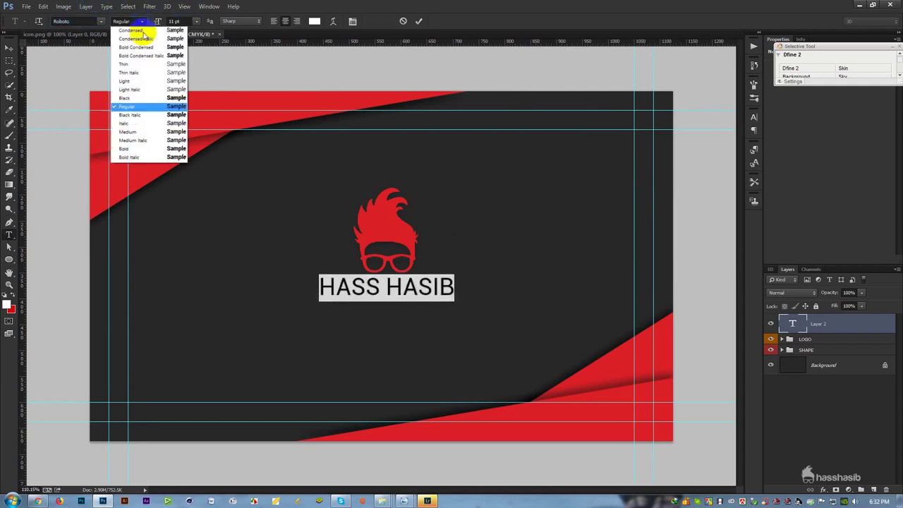
click(176, 148)
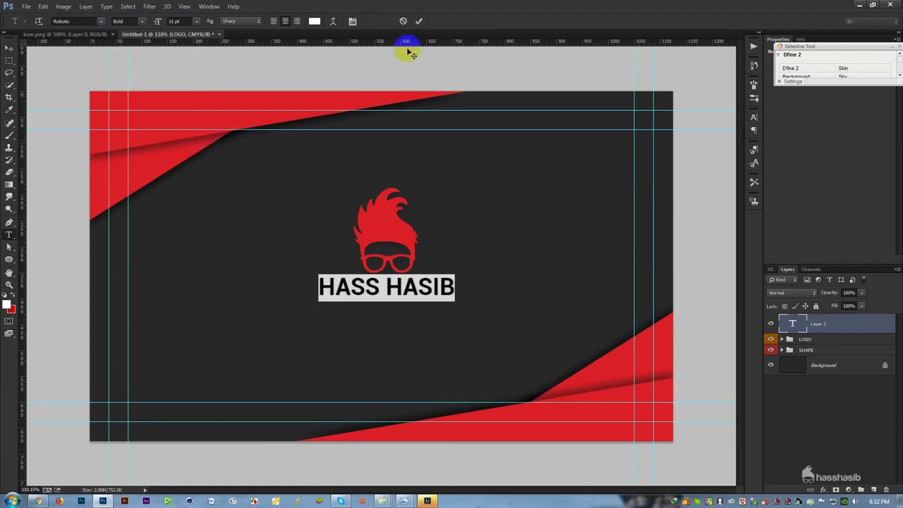
click(754, 117)
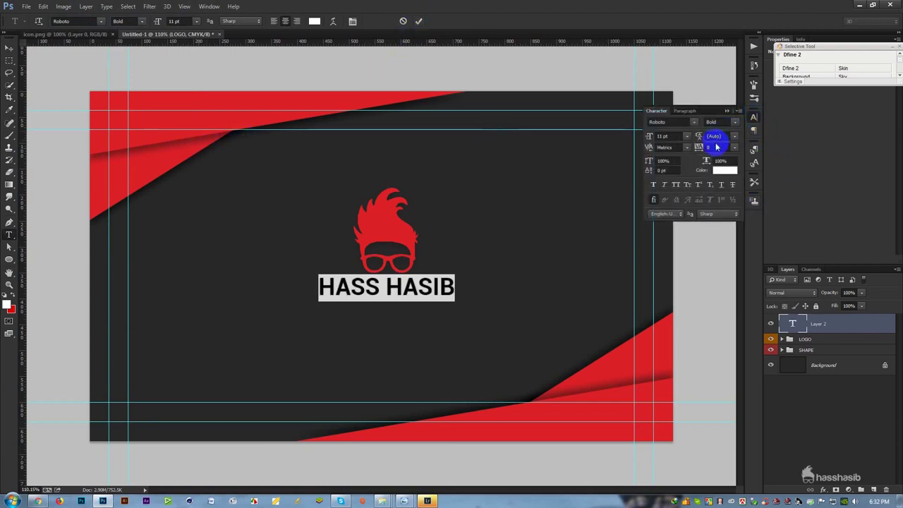
scroll(716, 144, down, 2)
scroll(716, 146, down, 2)
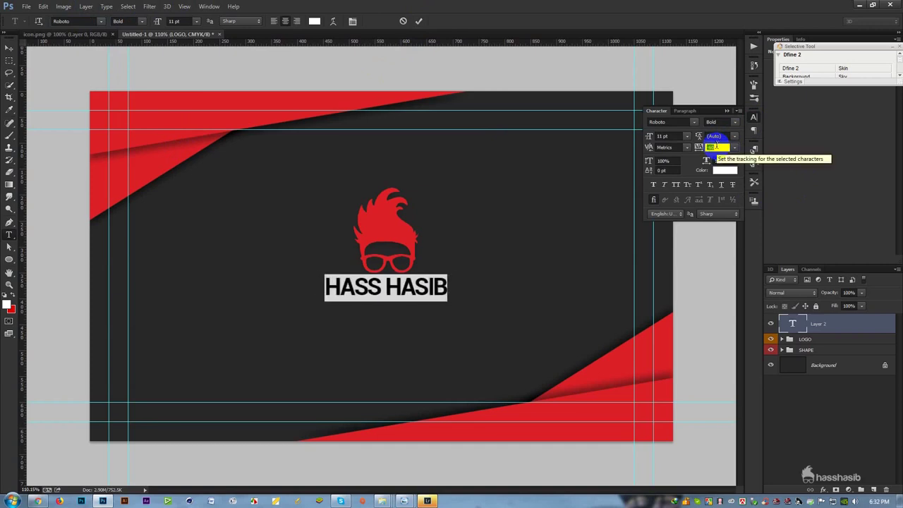
click(416, 22)
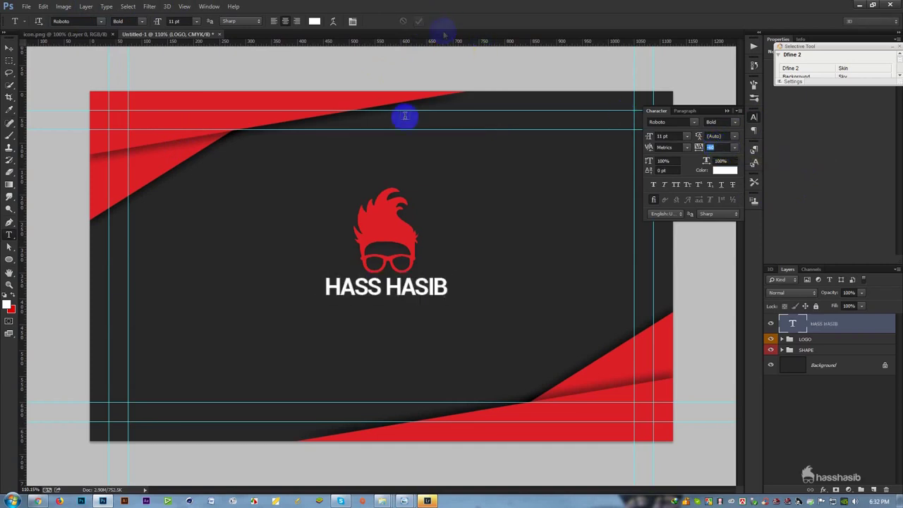
click(9, 48)
drag(383, 224, 419, 217)
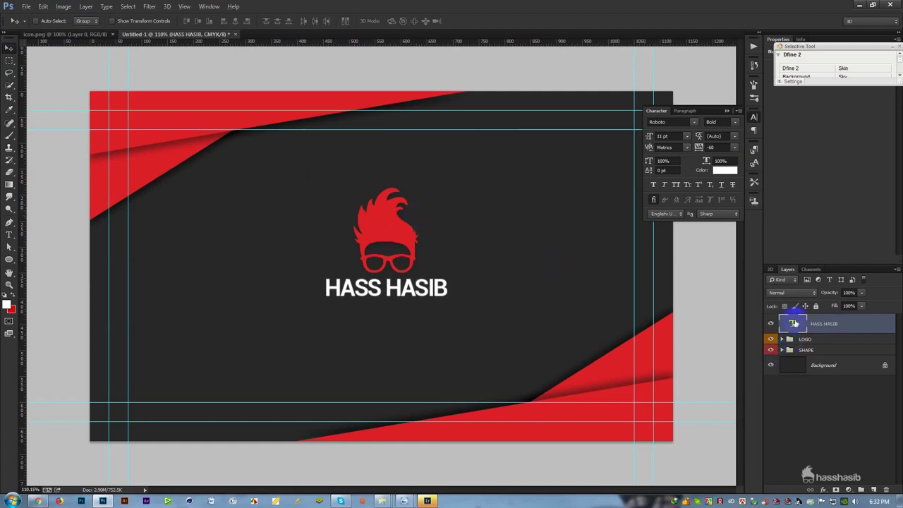
Recolour the name text a medium-light grey
double_click(792, 323)
click(312, 21)
click(631, 181)
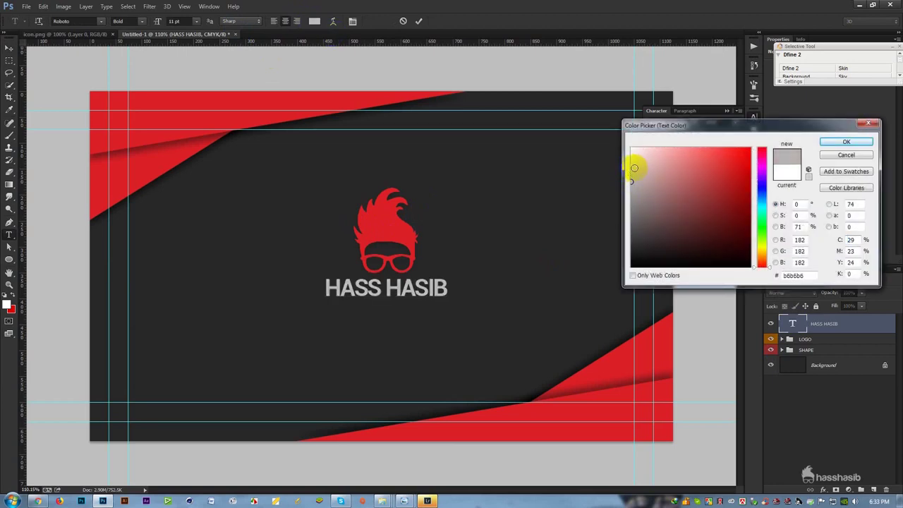
drag(634, 168, 614, 192)
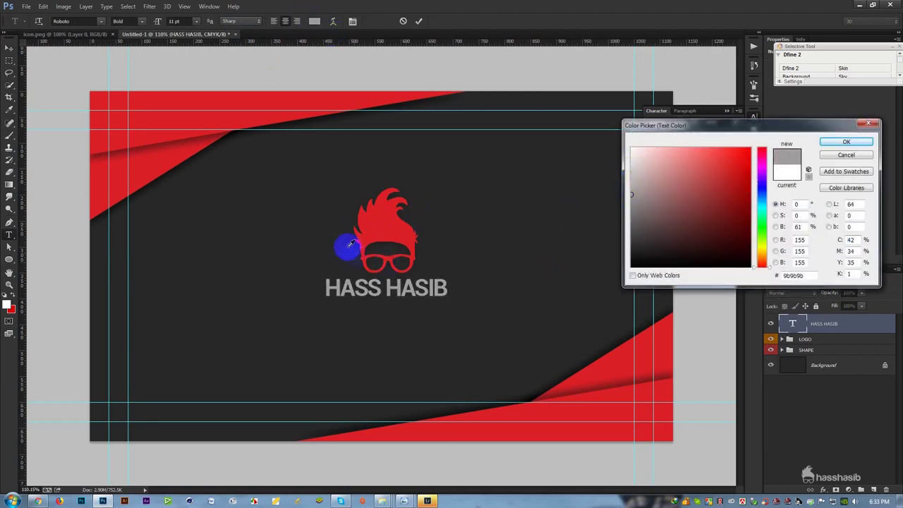
drag(350, 247, 591, 178)
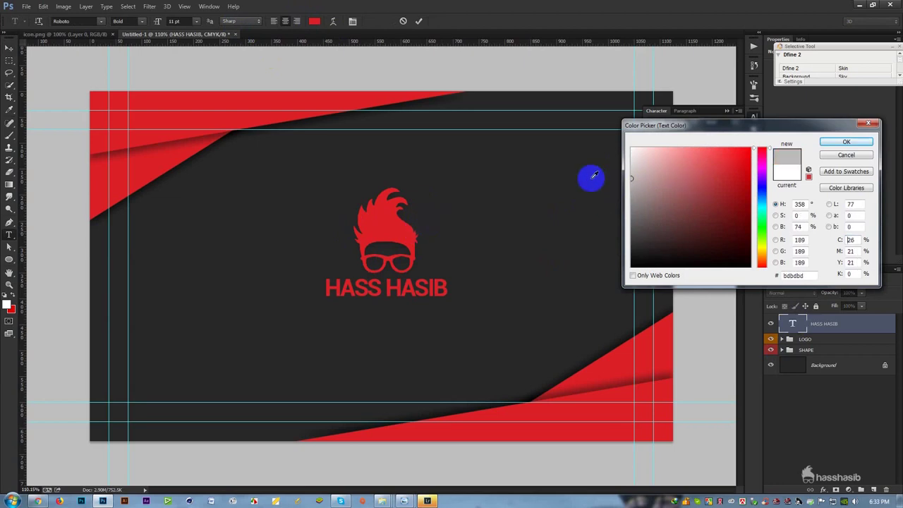
click(630, 186)
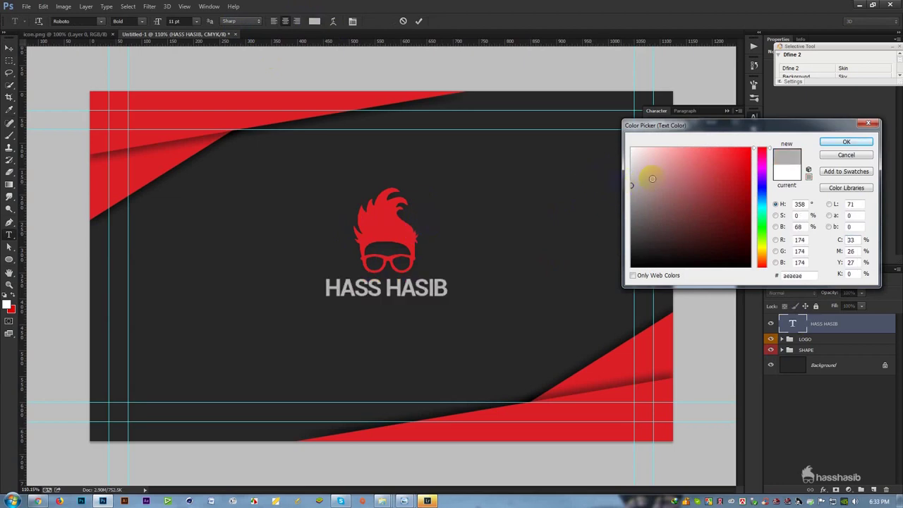
click(868, 142)
click(418, 20)
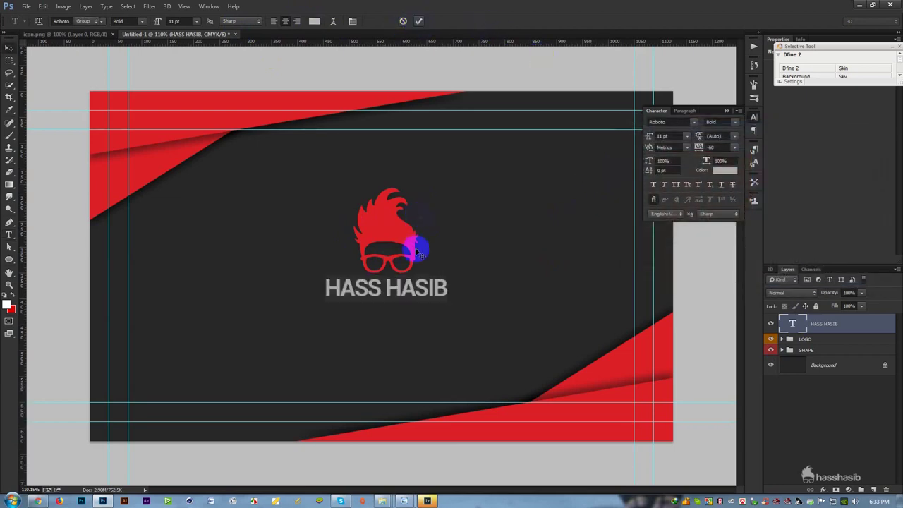
Alt-drag a duplicate of the name line directly beneath it
key(v)
drag(438, 268, 440, 294)
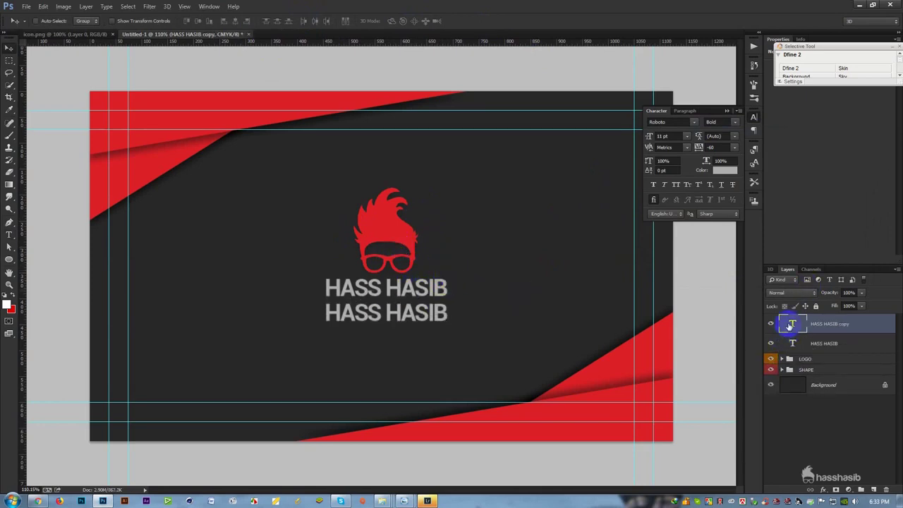
double_click(792, 325)
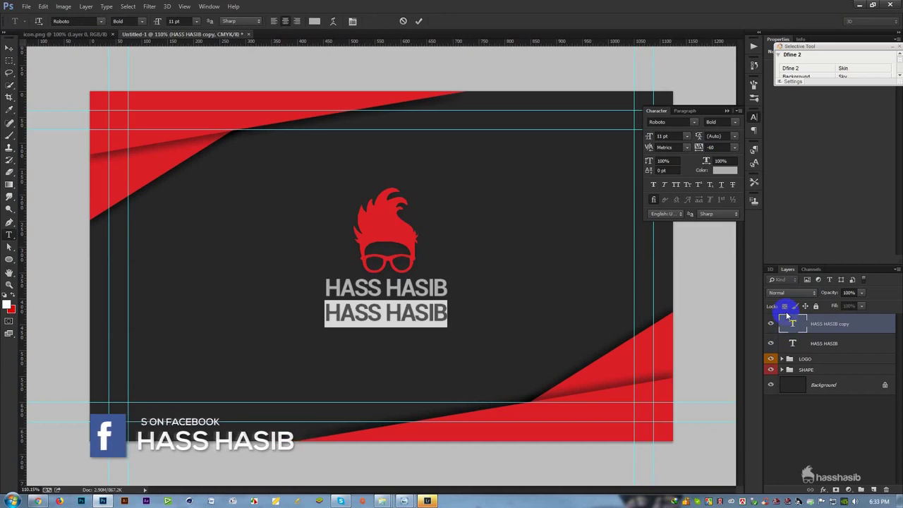
Retype the lower copy as 'Photoshop tutorial & Manipulation'
text(All)
text( a)
text(boute)
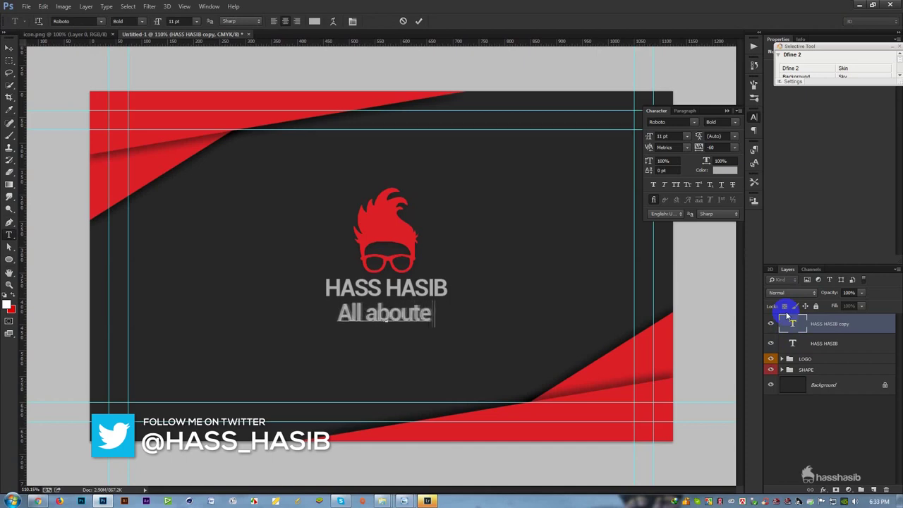
text( Photoshop)
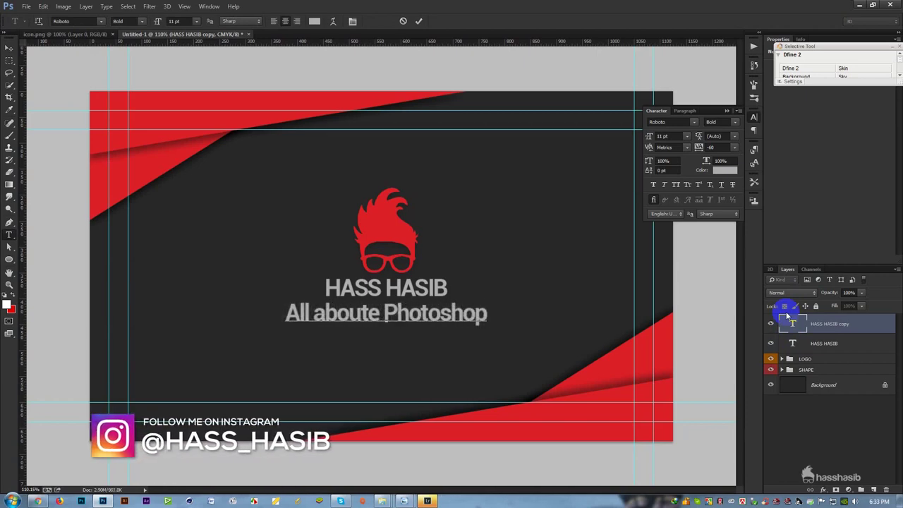
text( tutorial)
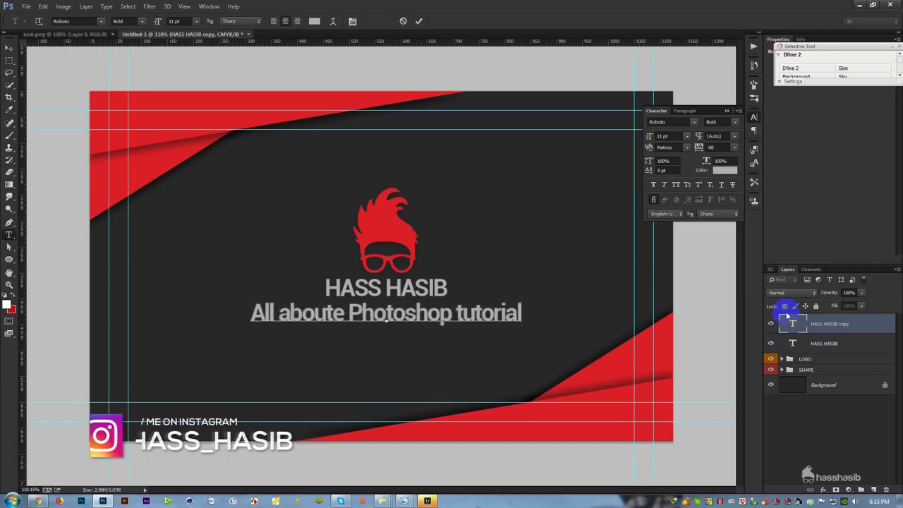
key(ctrl+a)
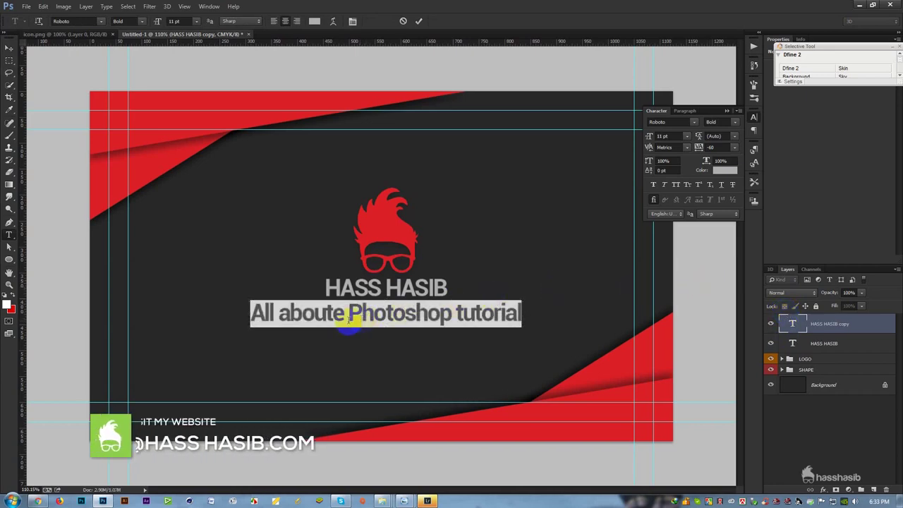
shift+click(348, 315)
key(BackSpace)
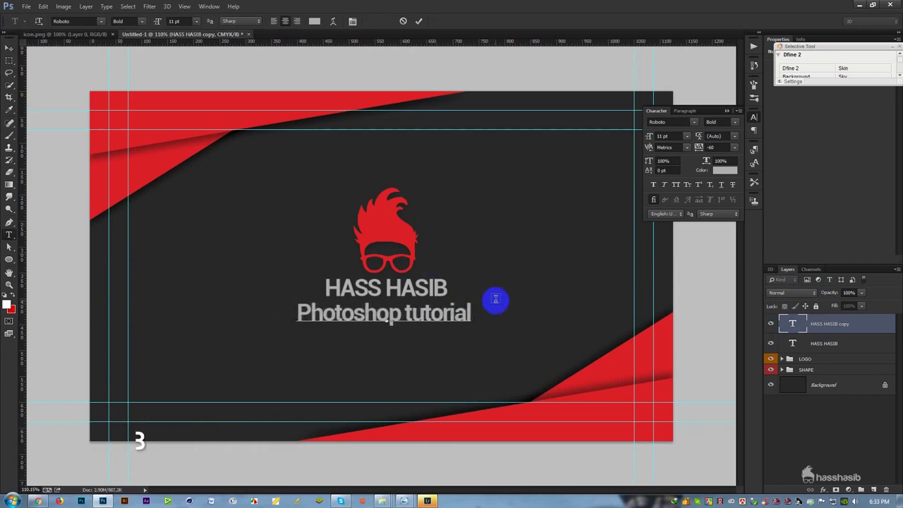
text(S)
key(BackSpace)
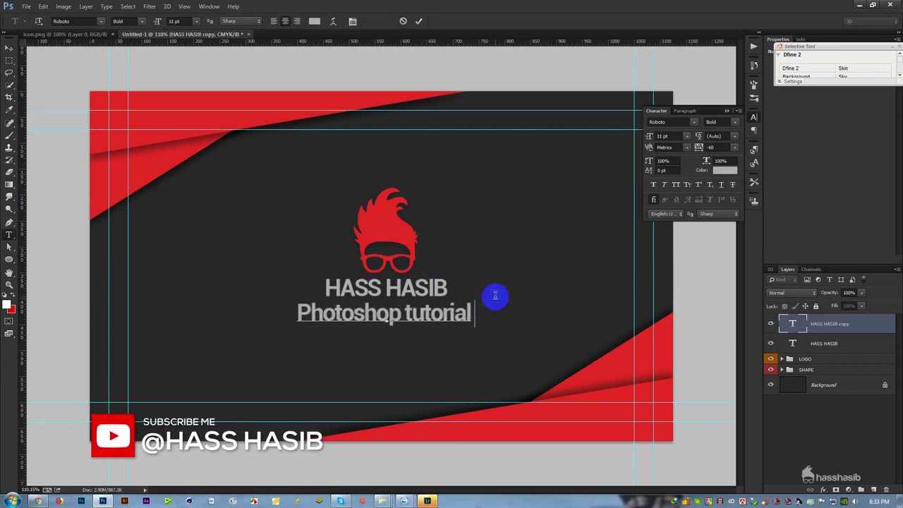
text(&)
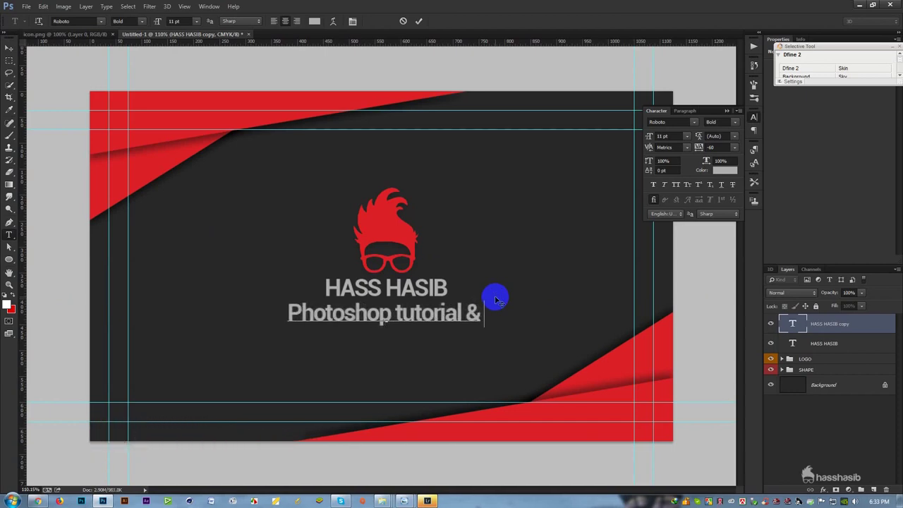
text(Manipulation)
Set the tagline to Roboto Regular 6 pt and move it up under the name
key(ctrl+a)
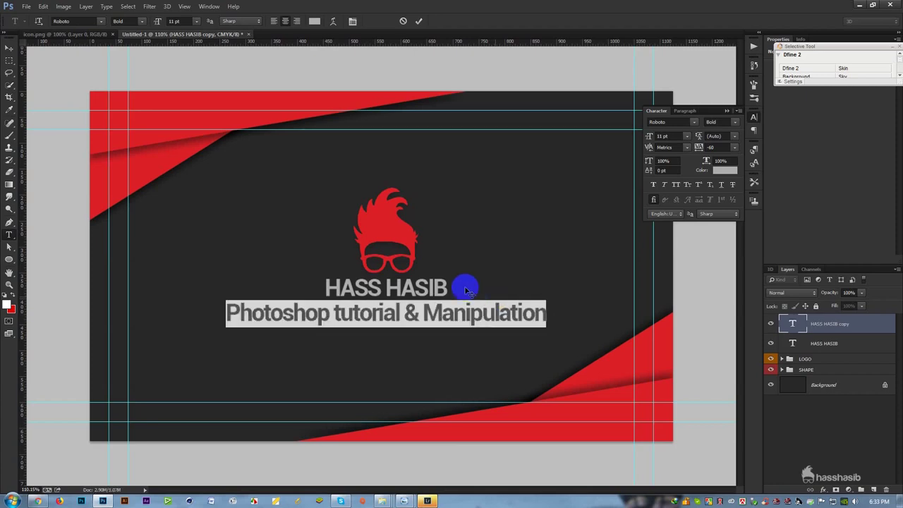
click(144, 22)
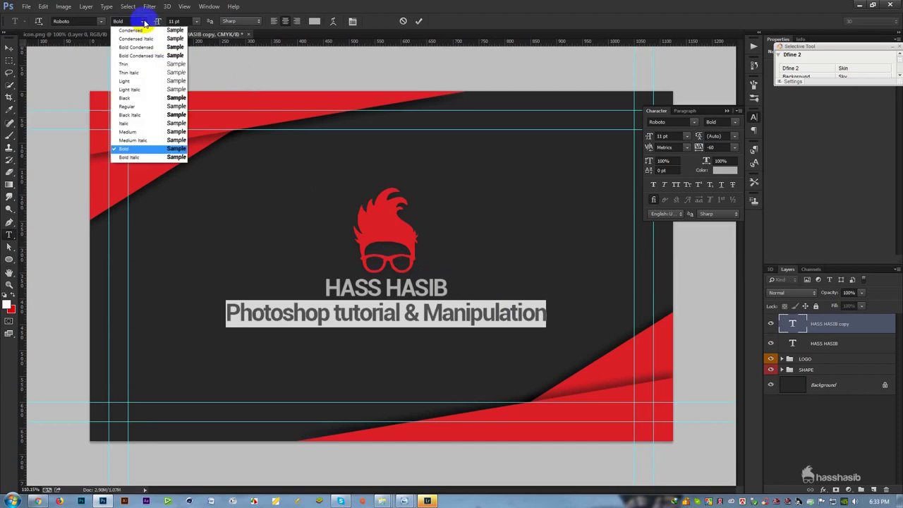
click(144, 107)
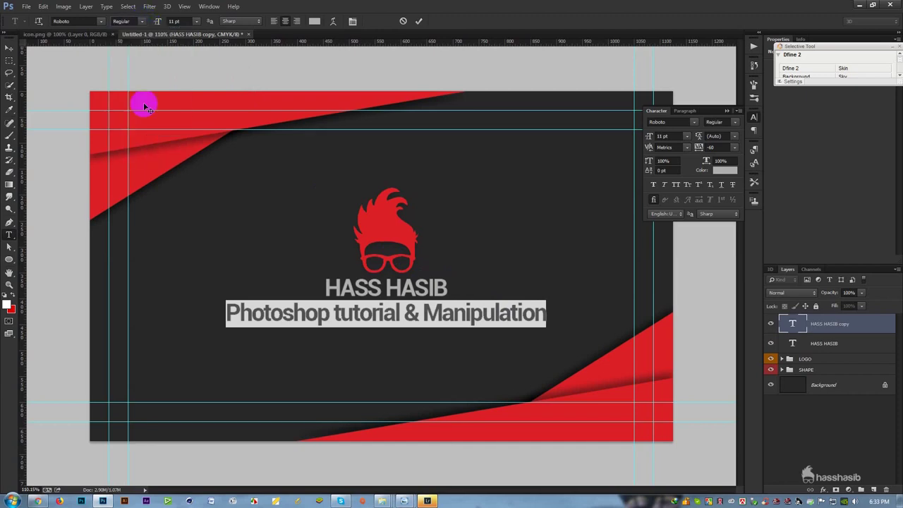
click(198, 22)
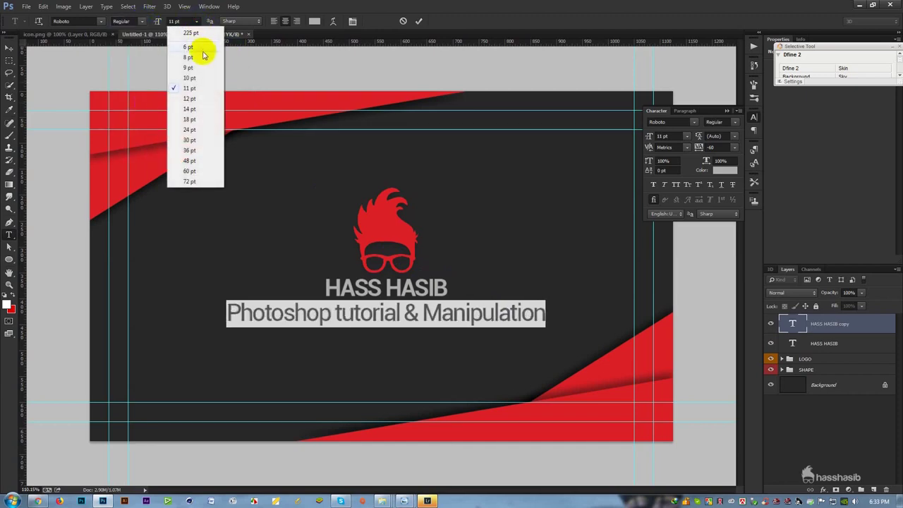
click(201, 46)
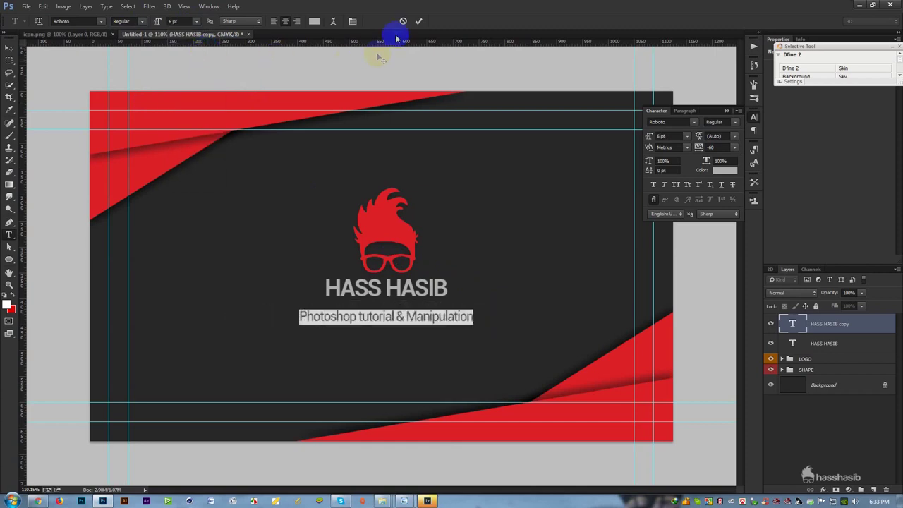
click(419, 21)
drag(423, 201, 426, 197)
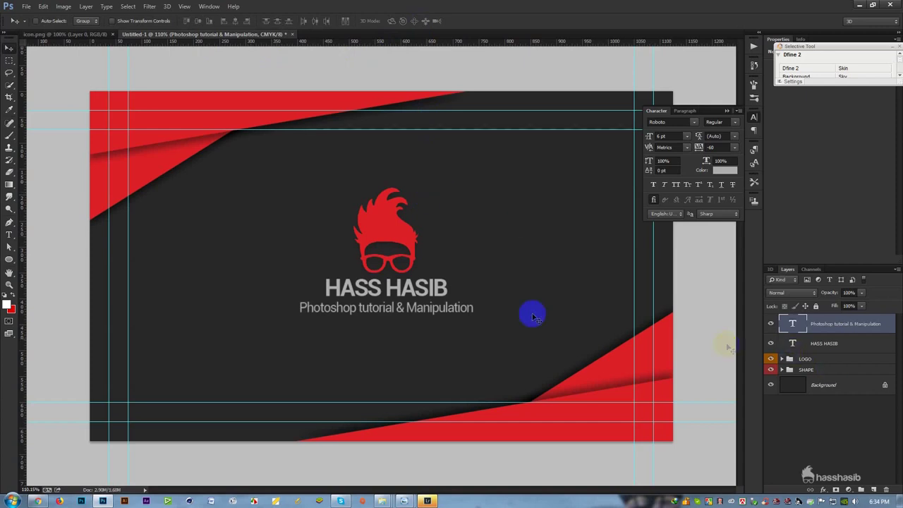
Shorten the tagline to 'Photoshop tutorial' by deleting '& Manipulation'
double_click(799, 326)
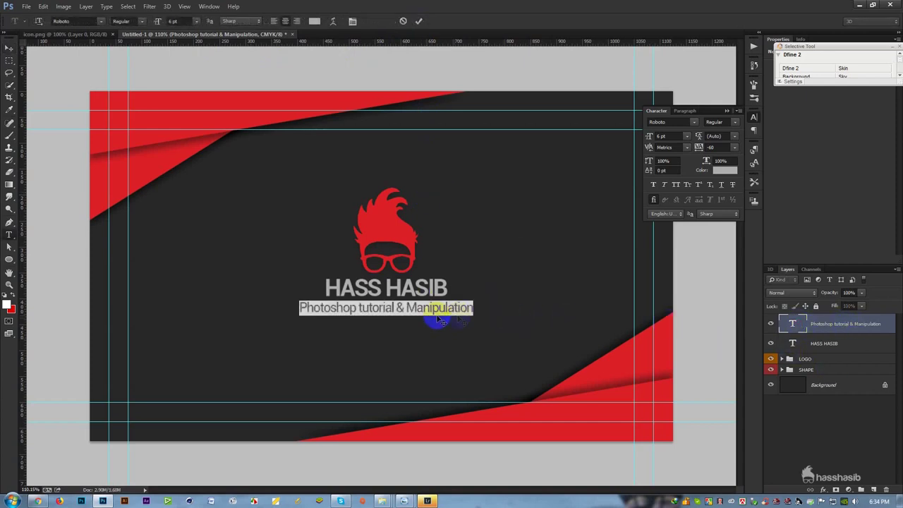
drag(396, 310, 532, 330)
key(BackSpace)
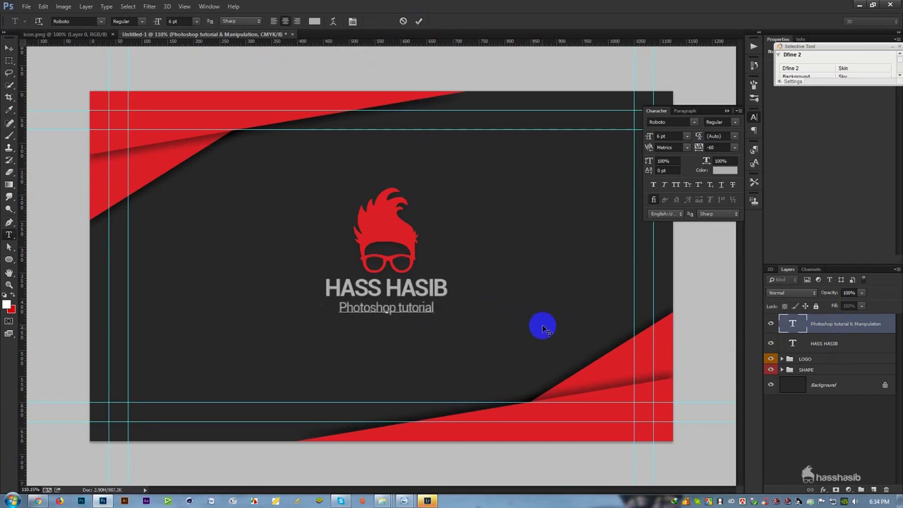
drag(437, 307, 191, 289)
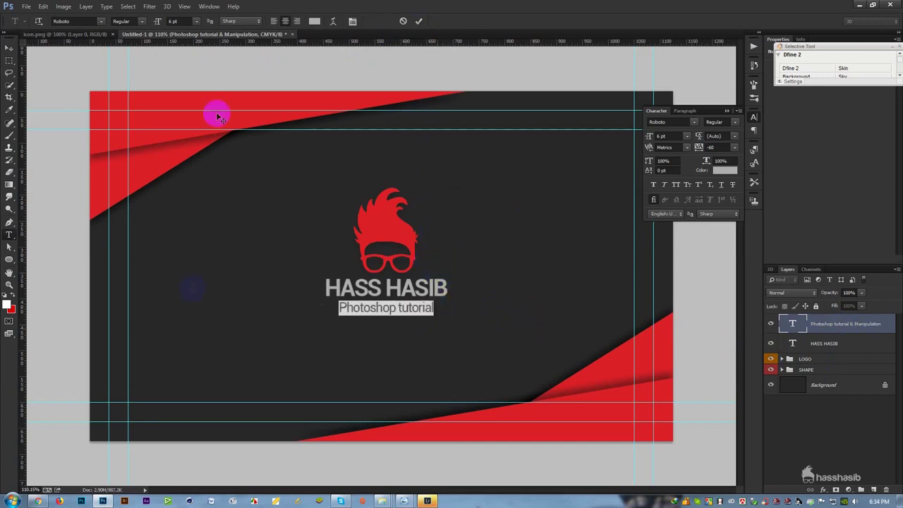
click(182, 22)
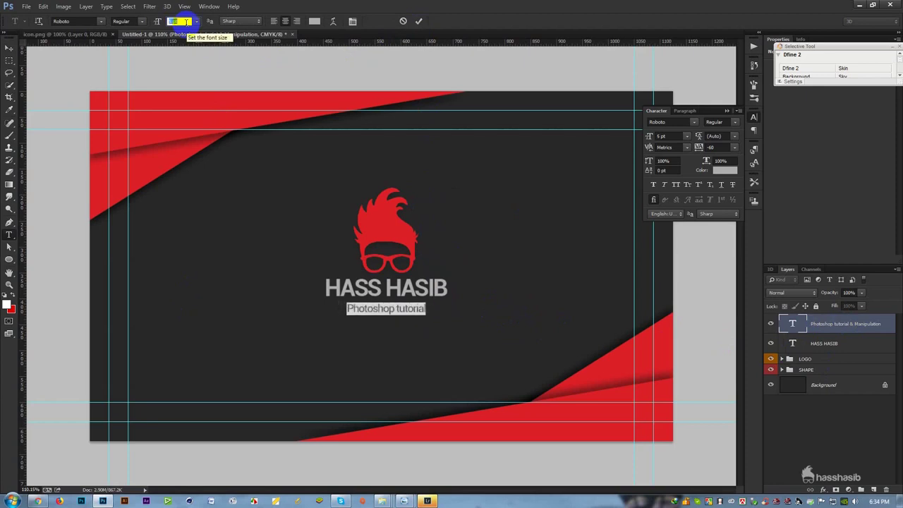
click(419, 21)
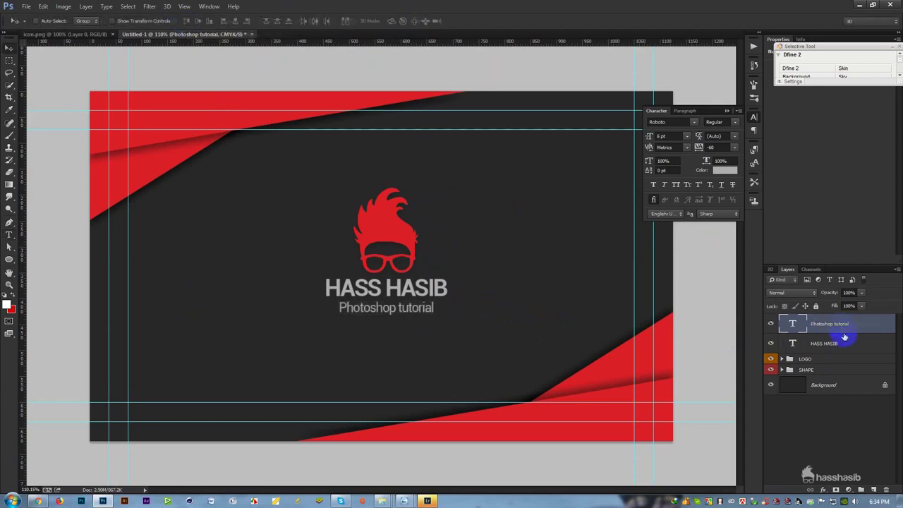
Enlarge the name line to 12 pt
double_click(802, 345)
click(196, 21)
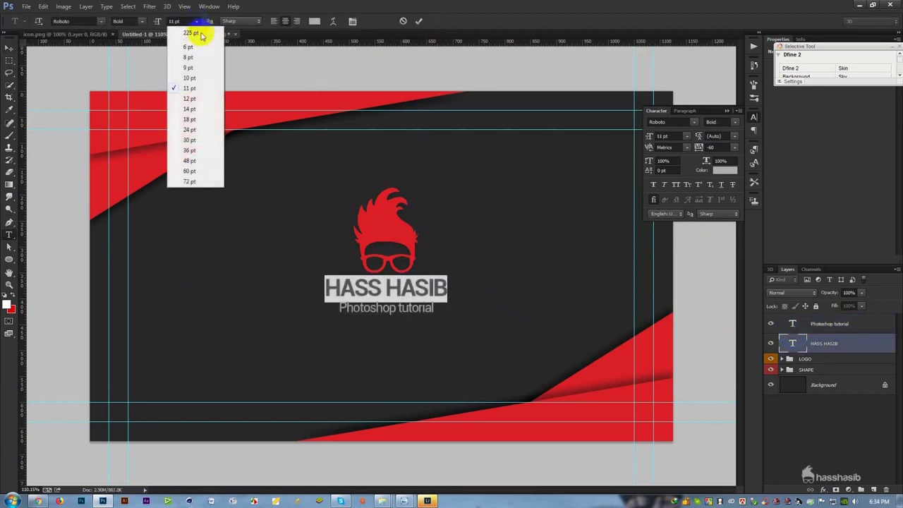
click(204, 93)
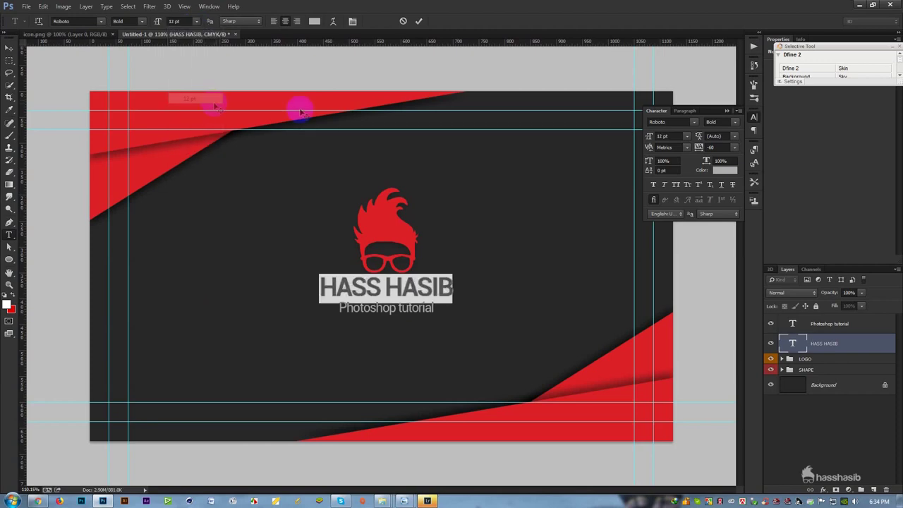
click(420, 24)
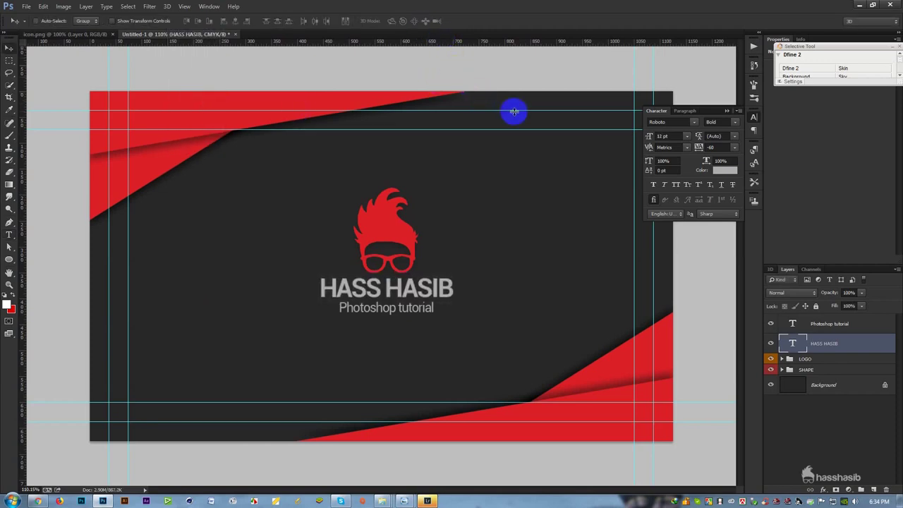
Set the Photoshop tutorial line's tracking to 0
click(793, 326)
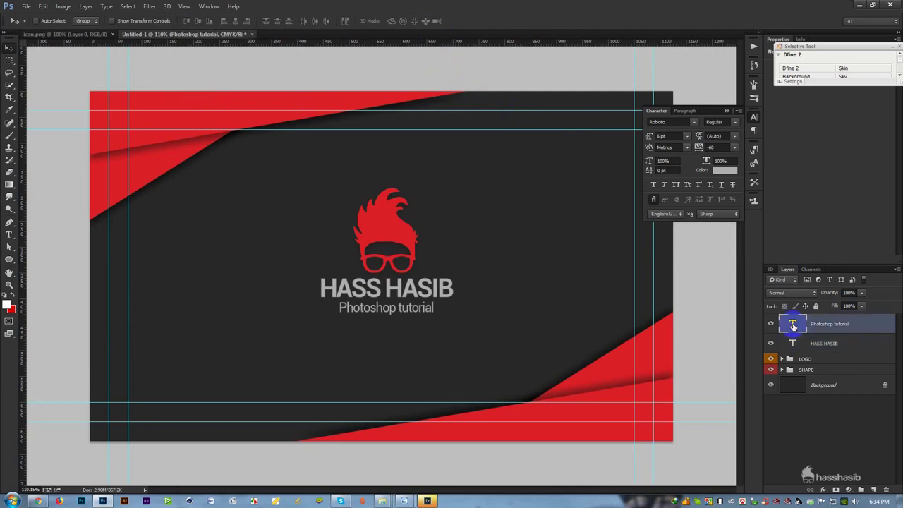
double_click(793, 325)
click(718, 149)
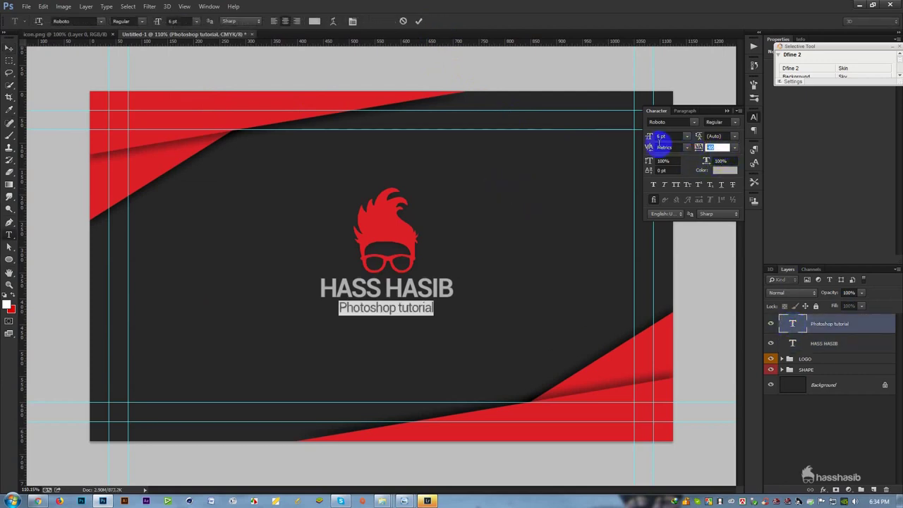
text(0)
key(Return)
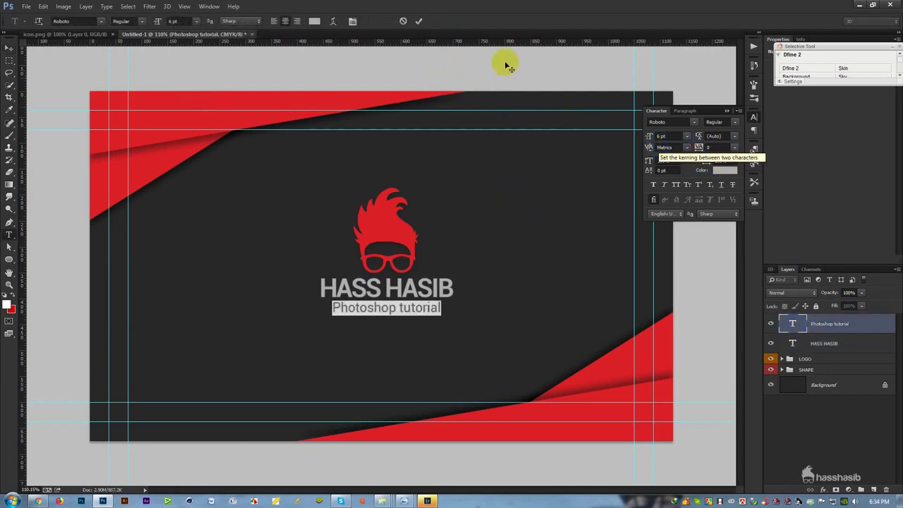
click(416, 21)
Move both text lines slightly lower on the card
key(v)
drag(532, 299, 532, 304)
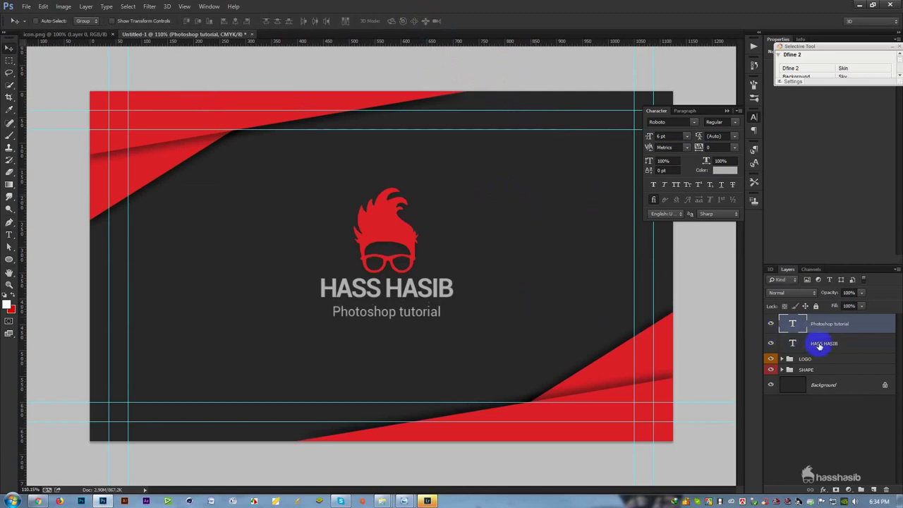
shift+click(819, 346)
drag(539, 251, 540, 252)
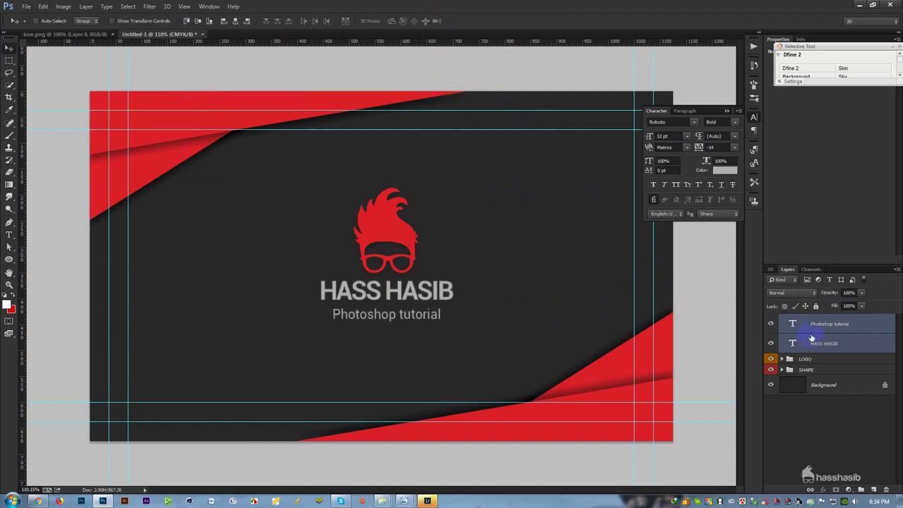
Group the two text layers into a group named TEXT with a green label
key(ctrl+g)
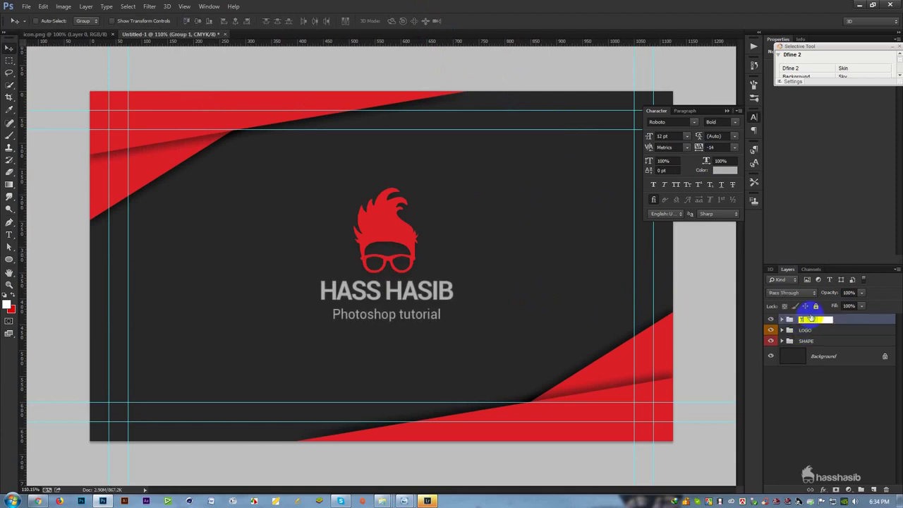
key(Return)
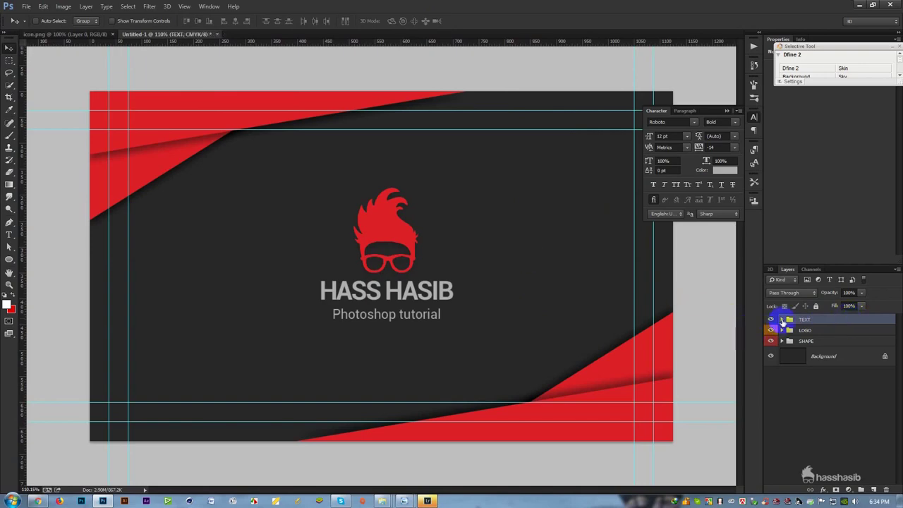
scroll(423, 262, down, 2)
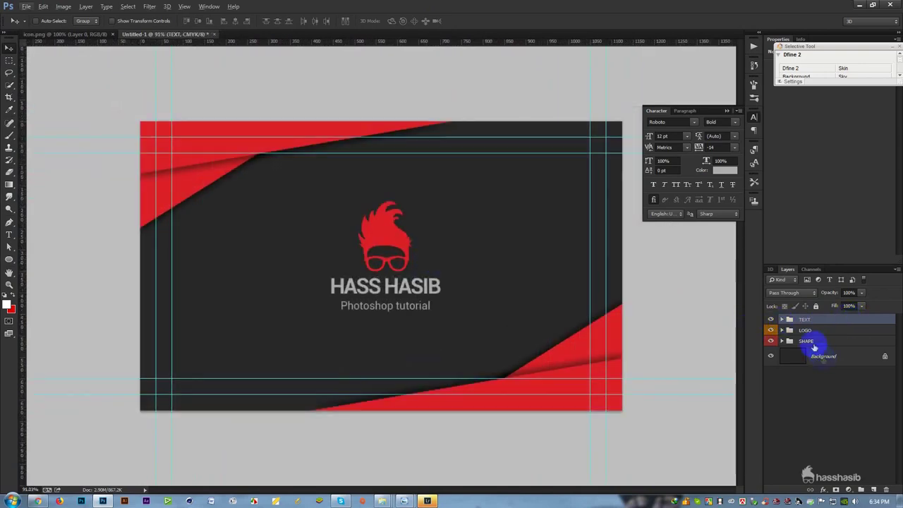
right_click(800, 319)
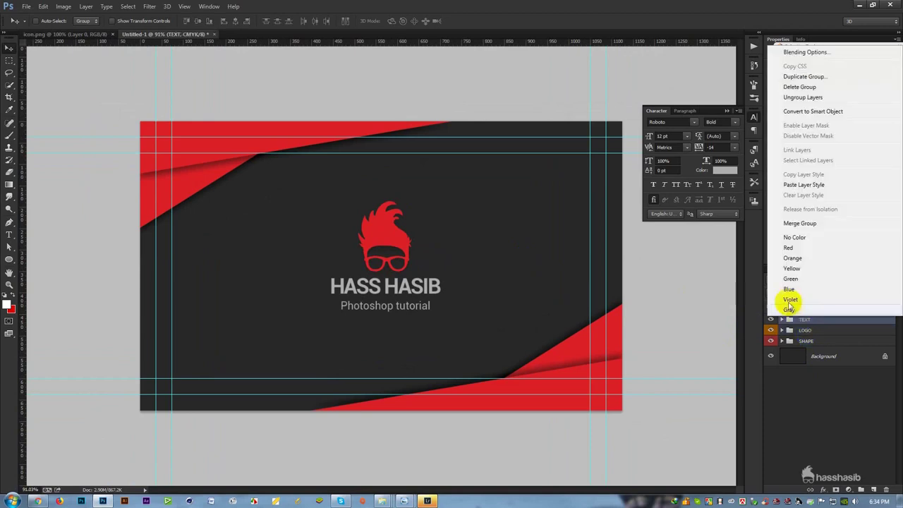
click(790, 278)
Move the LOGO and TEXT groups together slightly lower on the card
shift+click(803, 330)
drag(484, 276, 490, 282)
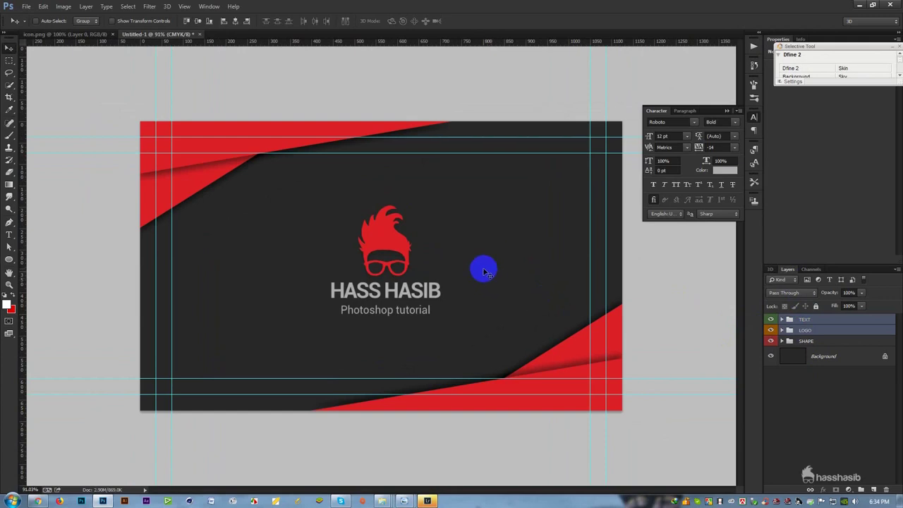
key(ctrl+semicolon)
key(ctrl+semicolon)
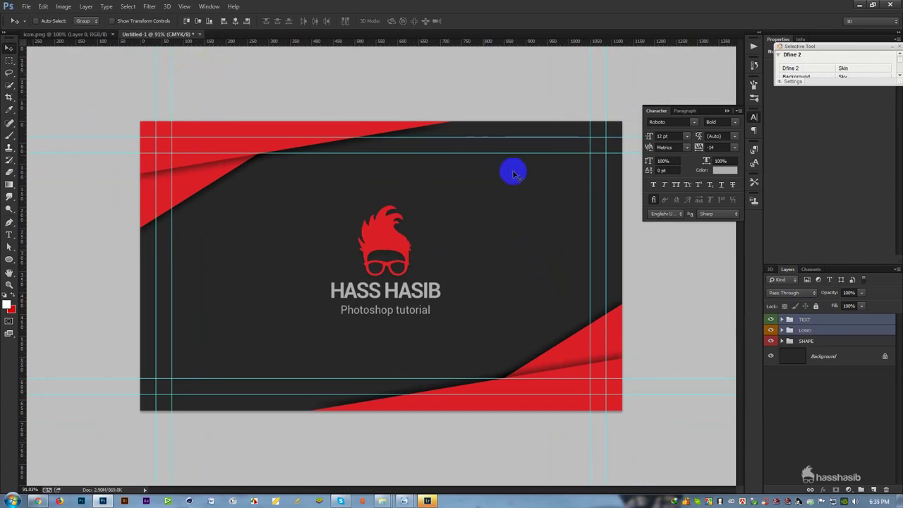
drag(729, 114, 692, 138)
click(444, 163)
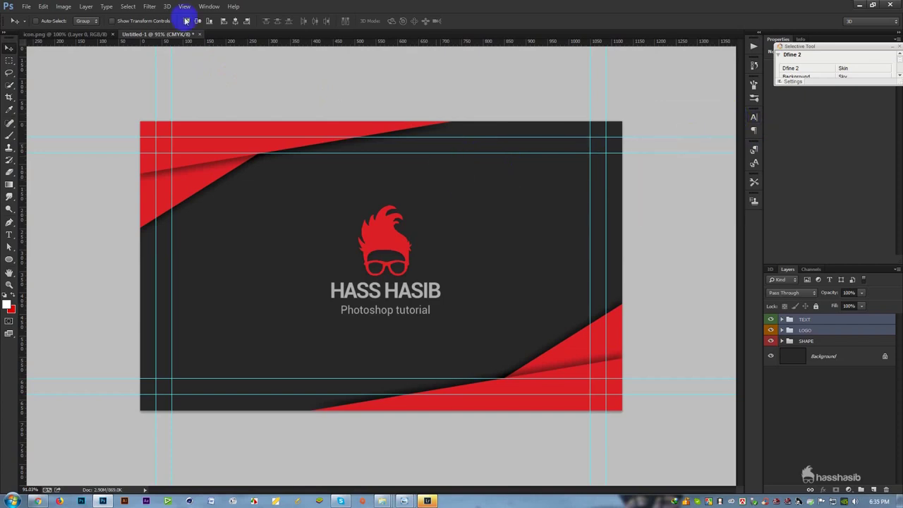
Create a new white 3.5 × 2 inch, 300 ppi CMYK document
click(25, 6)
click(35, 16)
double_click(388, 215)
click(381, 227)
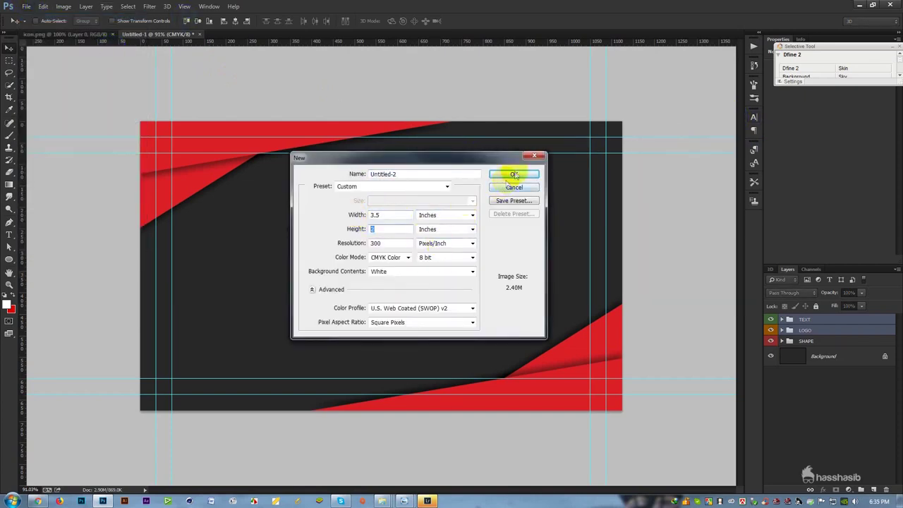
click(514, 173)
Drag guides onto the card's top, left, right and bottom edges
mouse_move(279, 42)
mouse_down()
mouse_move(297, 122)
mouse_move(289, 124)
mouse_up()
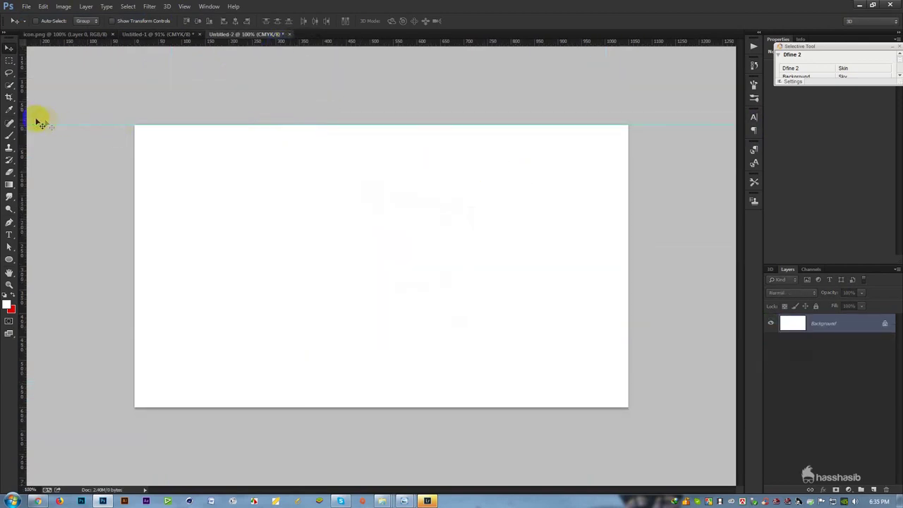
drag(23, 120, 135, 126)
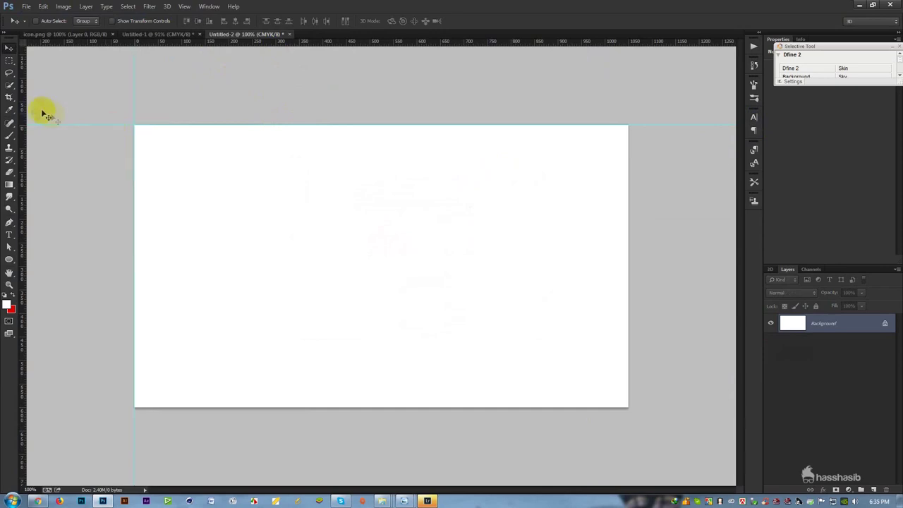
drag(32, 107, 603, 143)
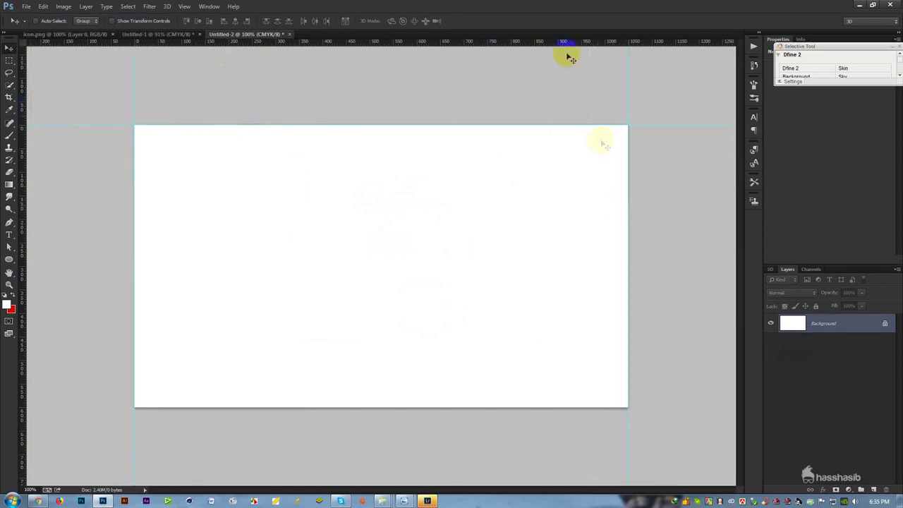
drag(559, 44, 624, 407)
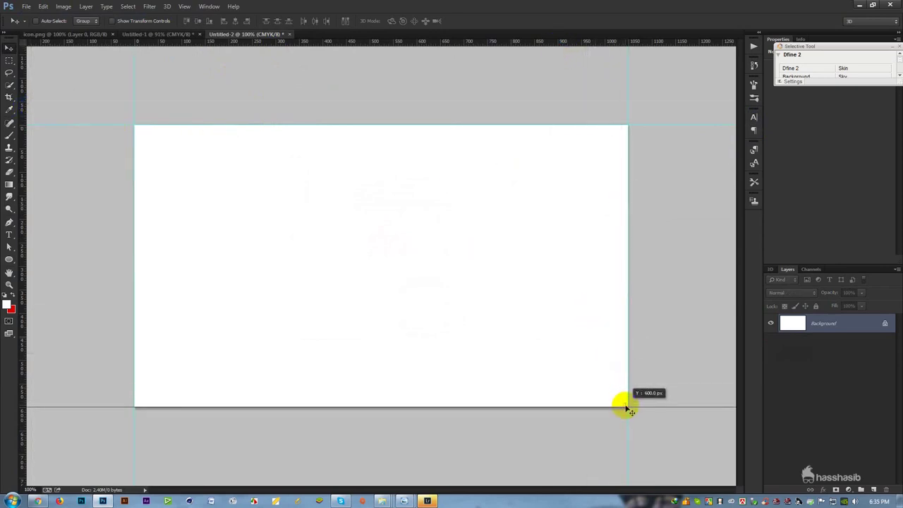
Enlarge the canvas by a relative 0.25 inch in width and height
click(64, 7)
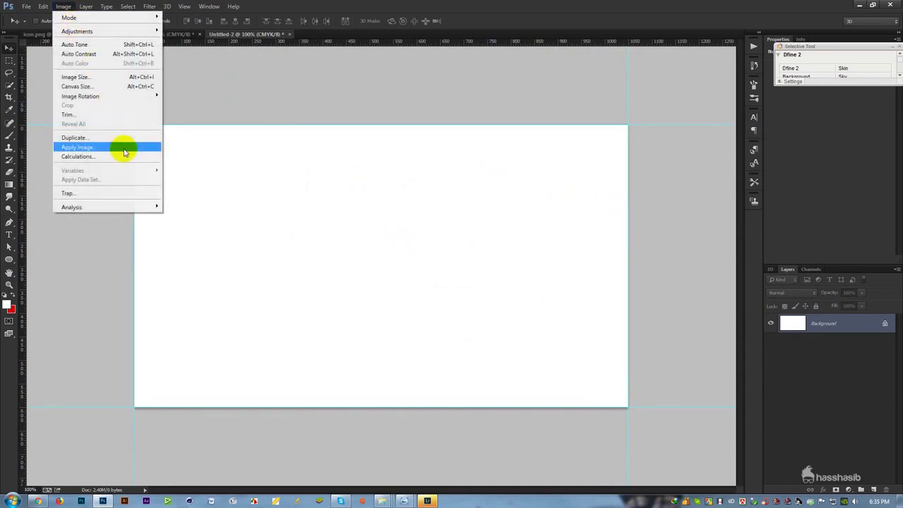
click(109, 86)
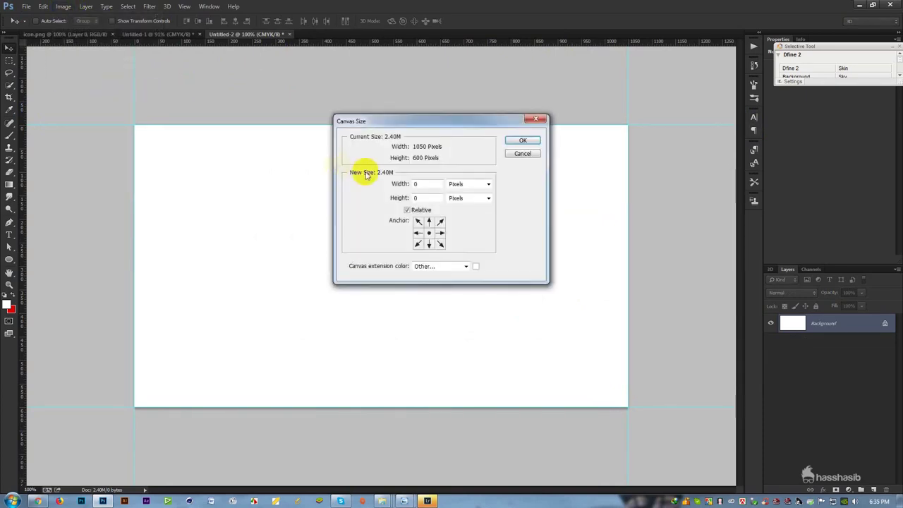
click(455, 184)
click(456, 194)
text(.25)
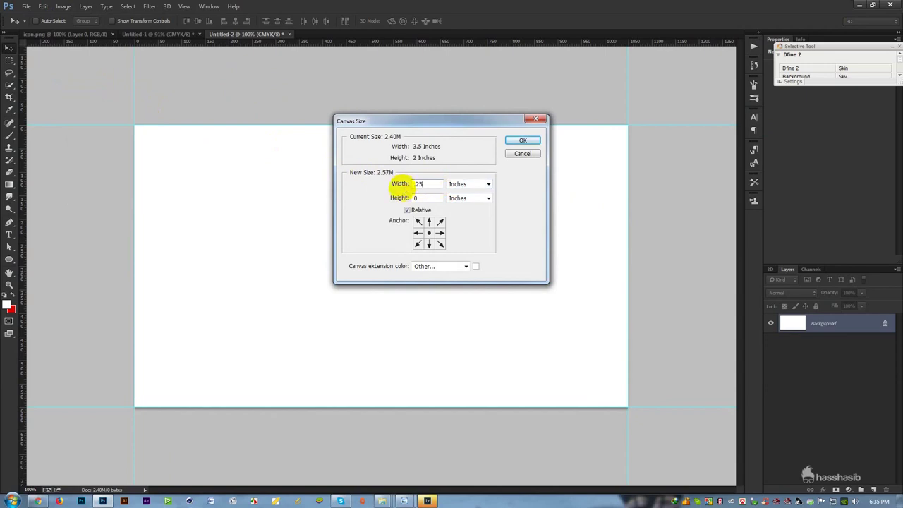
click(429, 199)
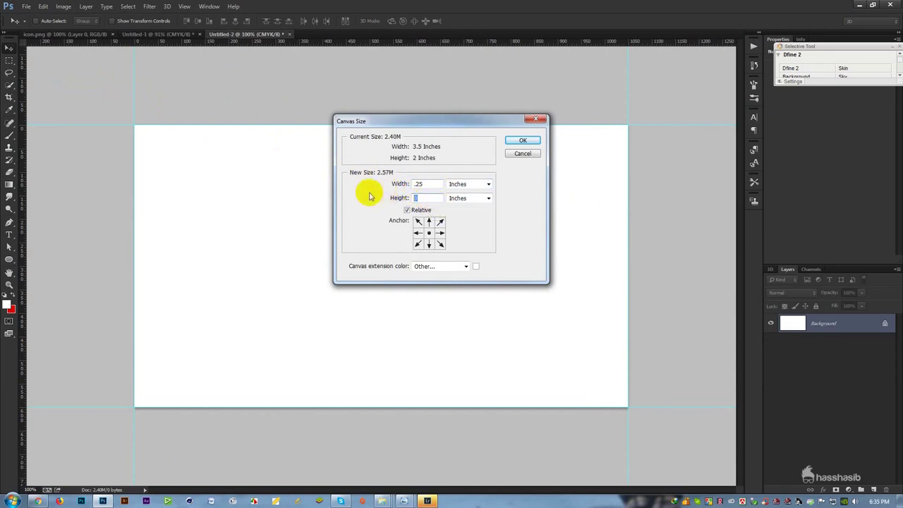
click(522, 140)
click(216, 44)
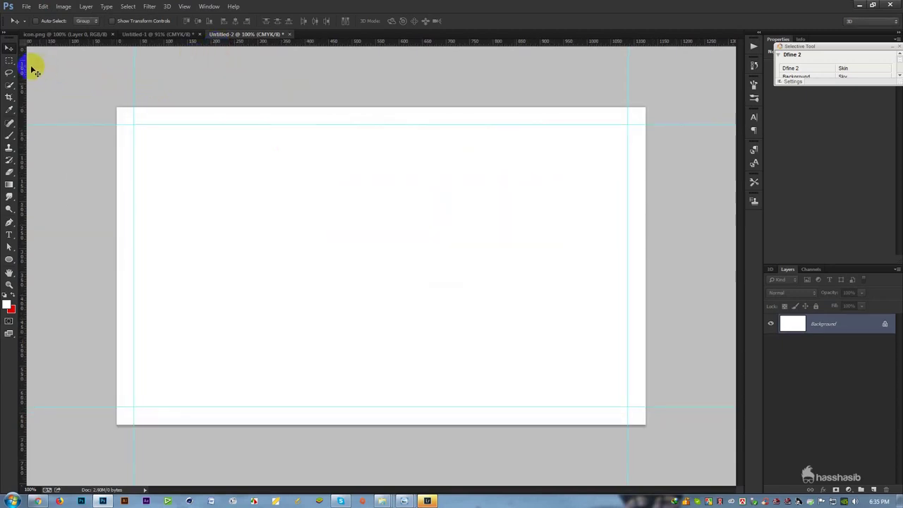
click(9, 60)
Use a small square selection at the corner to place inner safe-margin guides on all sides
drag(117, 107, 134, 125)
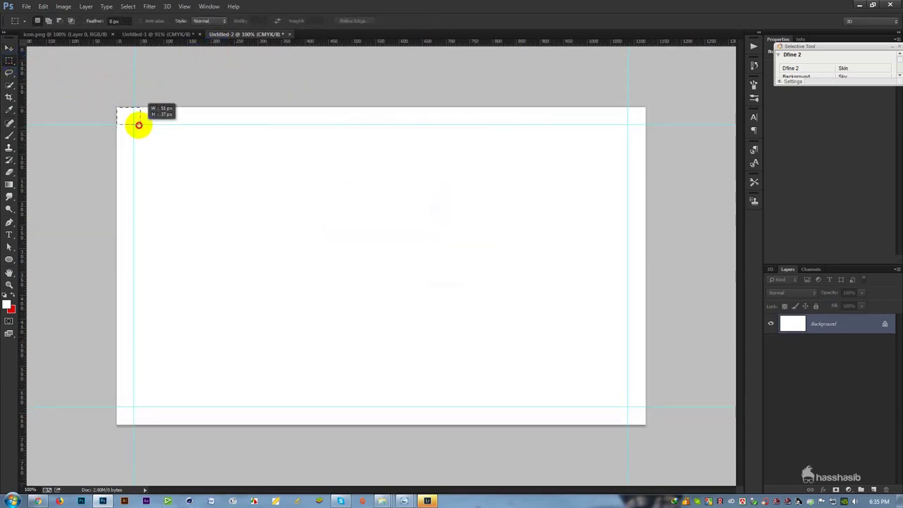
drag(134, 125, 150, 142)
click(191, 45)
drag(190, 48, 209, 141)
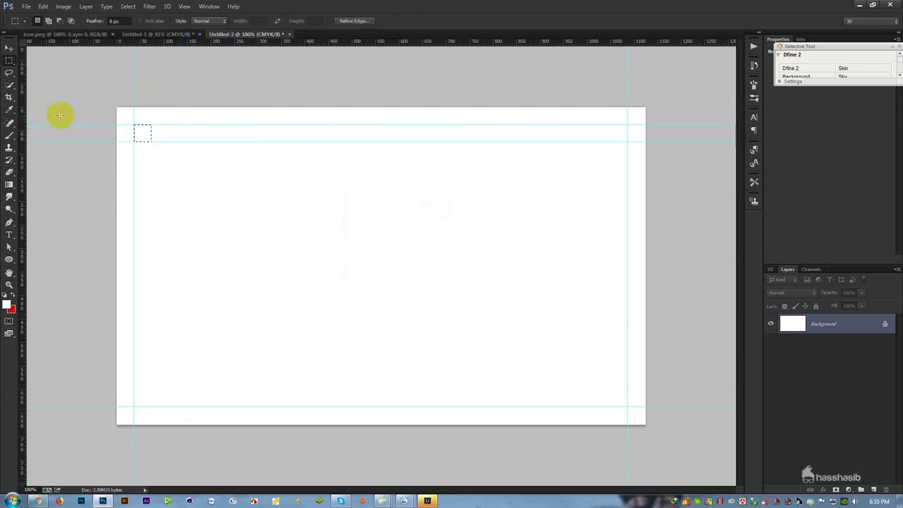
mouse_move(24, 111)
mouse_down()
mouse_move(151, 123)
mouse_move(547, 326)
mouse_move(619, 396)
mouse_up()
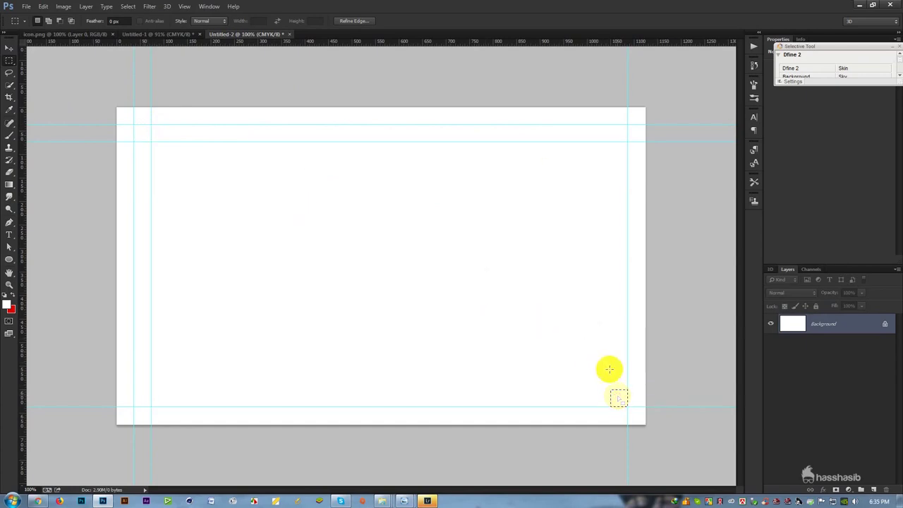
drag(508, 46, 621, 390)
drag(24, 189, 609, 271)
Clear the square selection, check the dark business card, then return to the white card
key(ctrl+d)
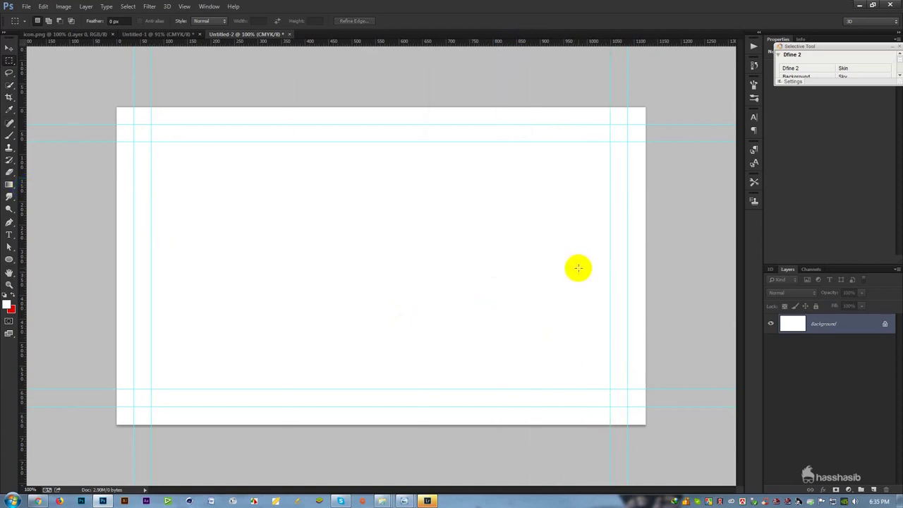
click(9, 48)
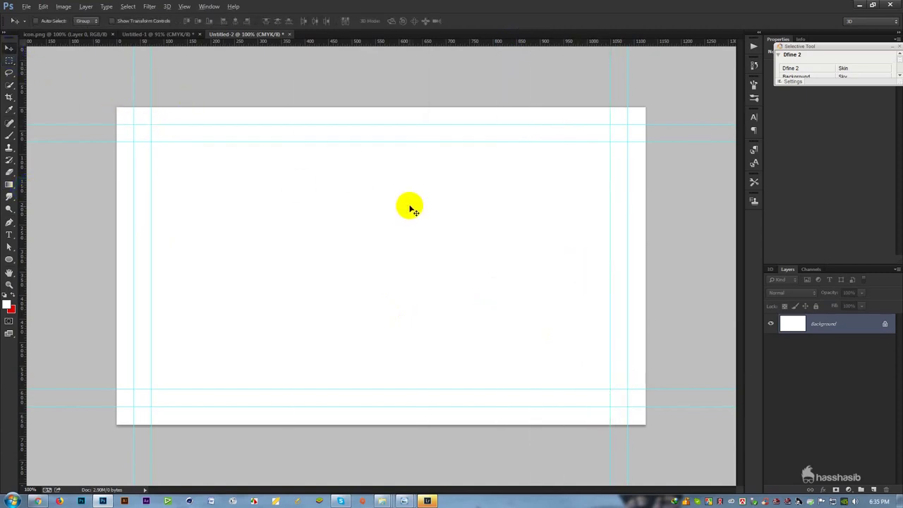
scroll(410, 207, down, 3)
scroll(410, 208, up, 1)
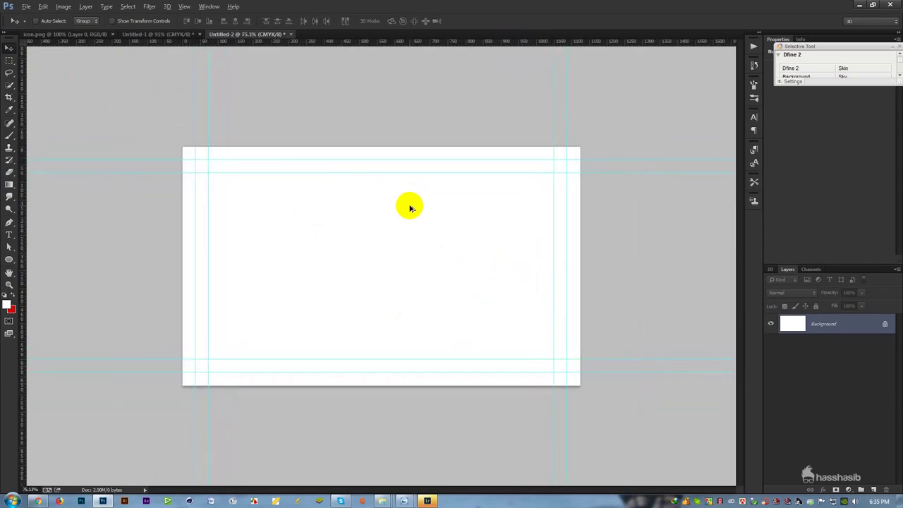
scroll(411, 208, up, 1)
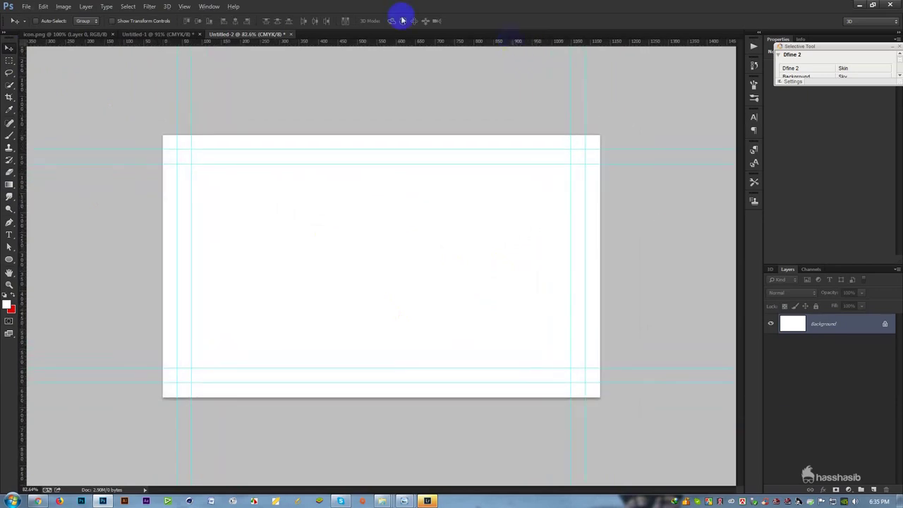
click(141, 33)
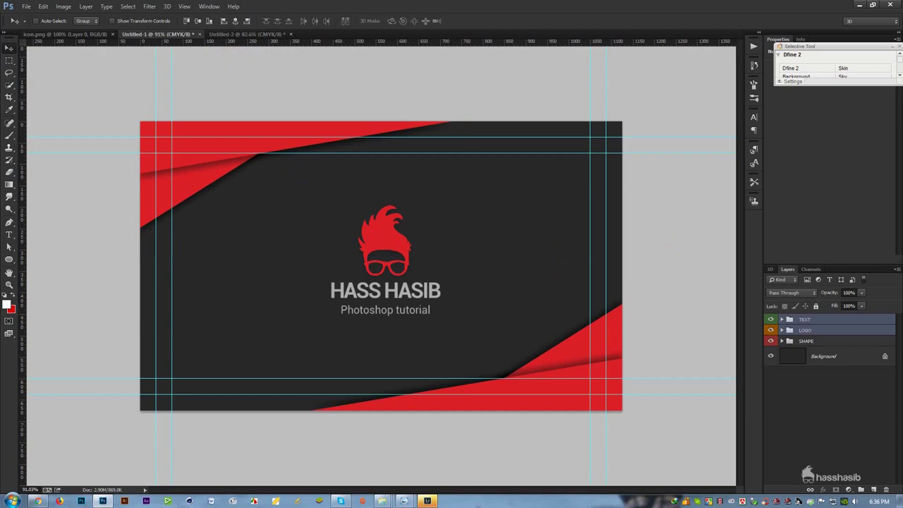
click(264, 35)
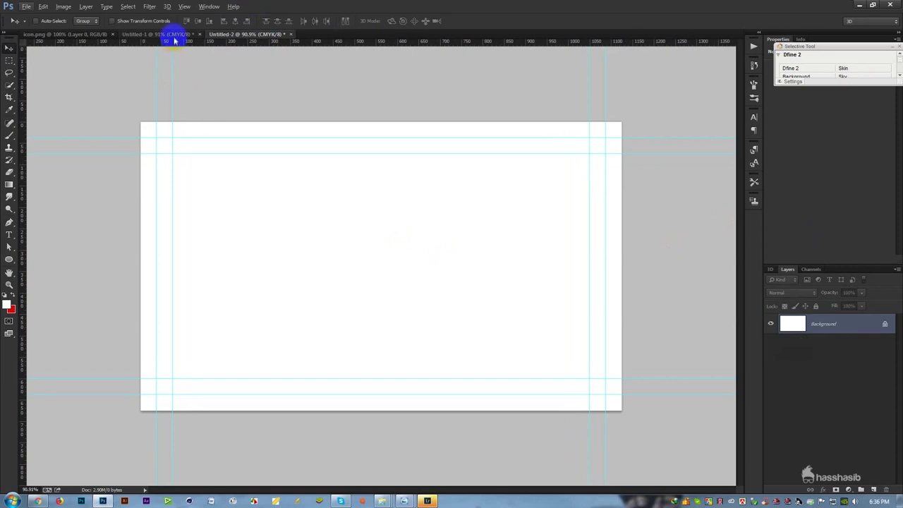
Drag the SHAPE group from the dark card onto the white card and align it with the corners
click(169, 35)
click(797, 332)
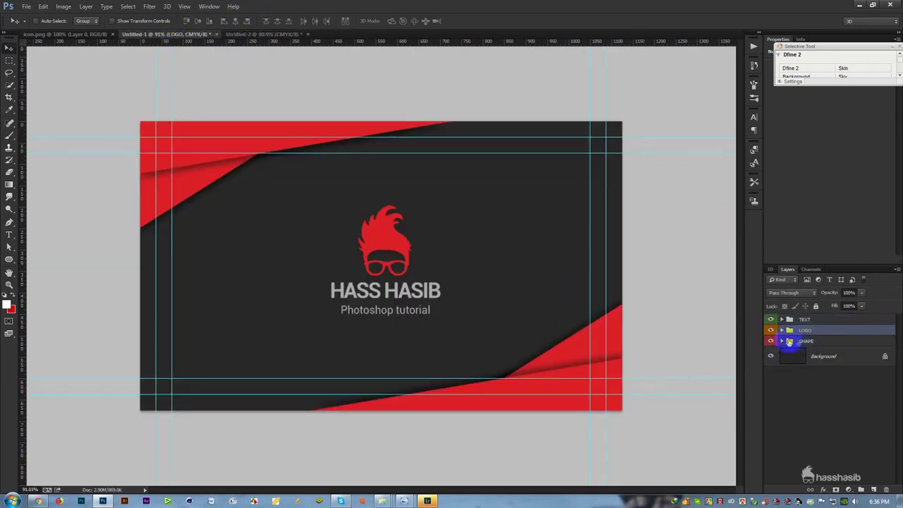
click(781, 342)
click(782, 342)
click(806, 342)
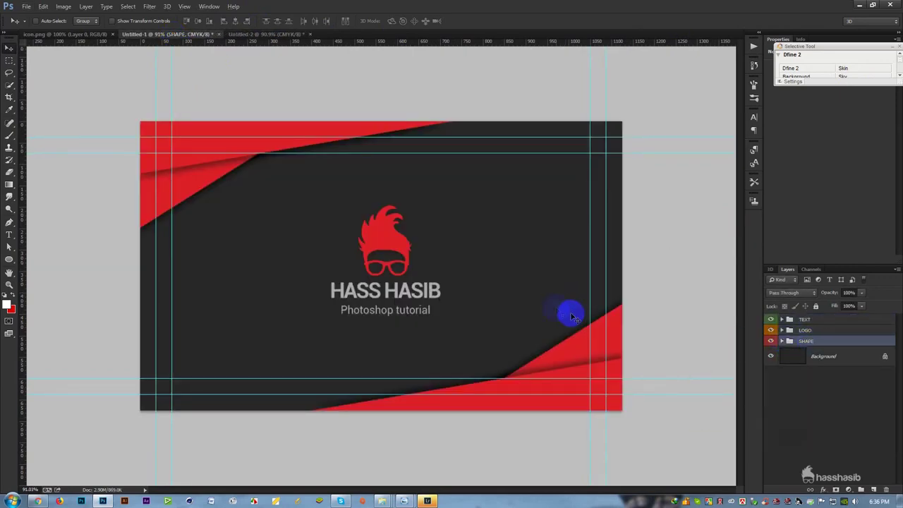
mouse_move(227, 146)
mouse_down()
mouse_move(240, 35)
mouse_move(278, 185)
mouse_move(270, 201)
mouse_up()
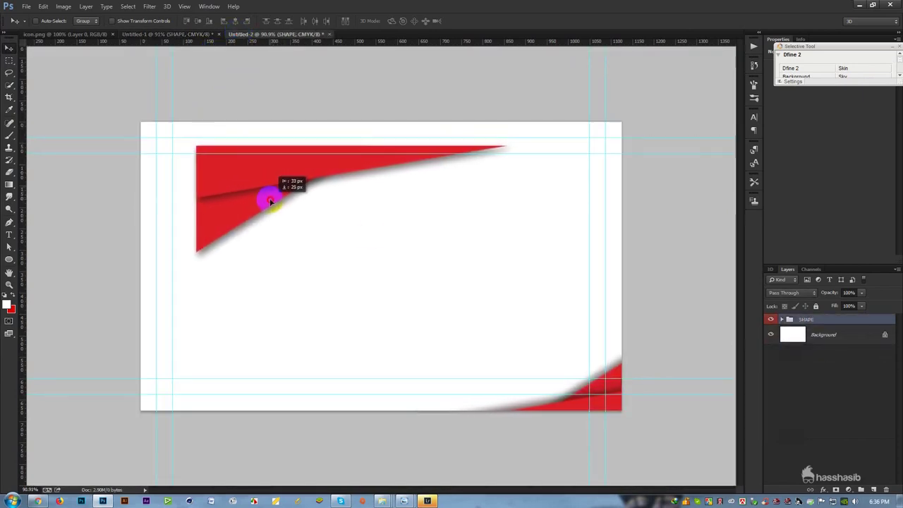
drag(373, 228, 342, 213)
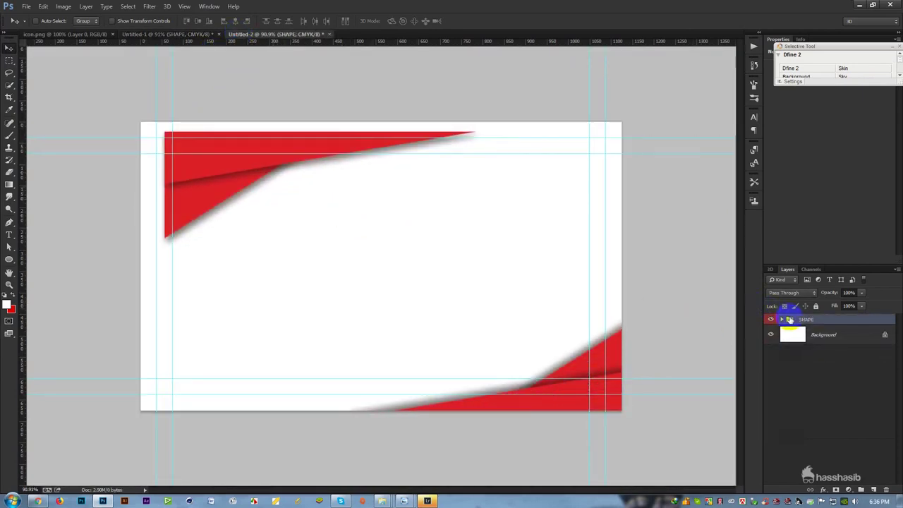
Select the Shape 1 and Shape 2 layers inside the SHAPE group for transforming
click(783, 319)
click(839, 374)
shift+click(843, 393)
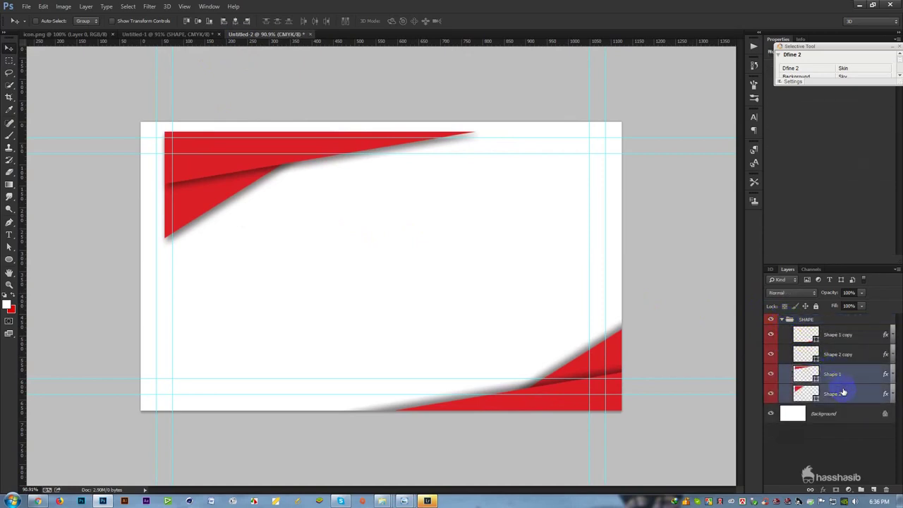
key(ctrl+t)
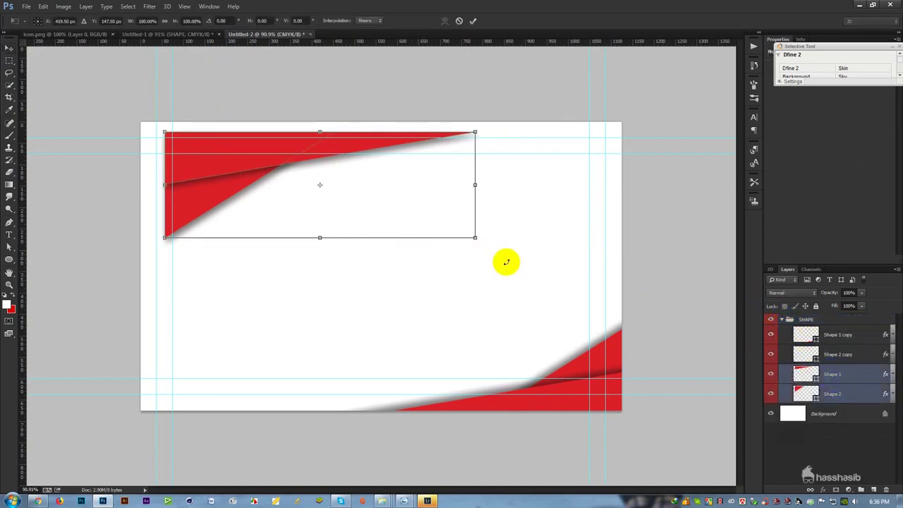
Rotate, flip horizontally and nudge the top-left red shapes into a slim spike from the top edge
drag(505, 262, 332, 242)
right_click(331, 242)
click(377, 381)
mouse_move(378, 373)
mouse_down()
mouse_move(461, 268)
mouse_move(400, 236)
mouse_move(457, 267)
mouse_up()
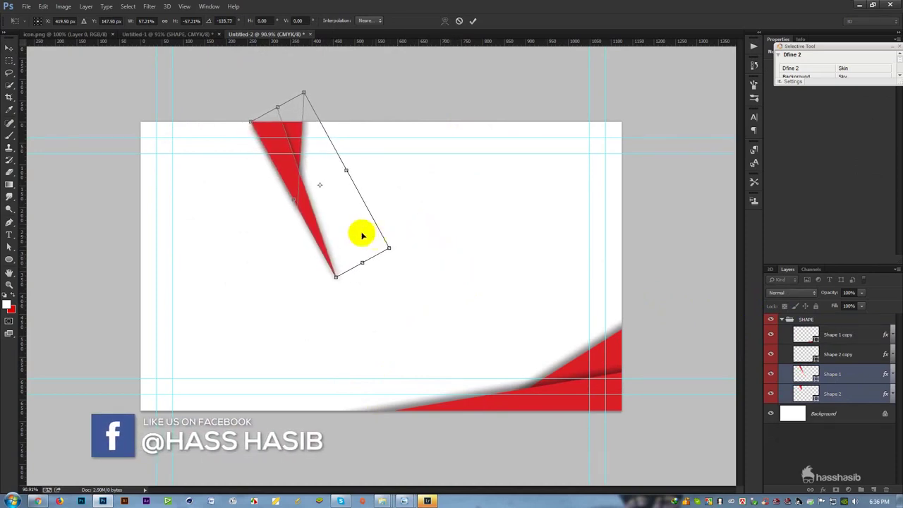
drag(360, 233, 377, 233)
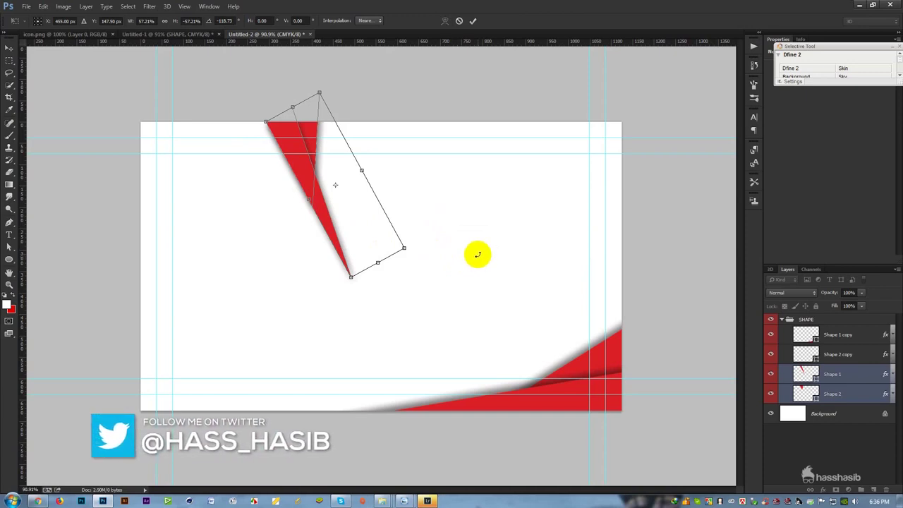
click(475, 20)
key(ctrl+plus)
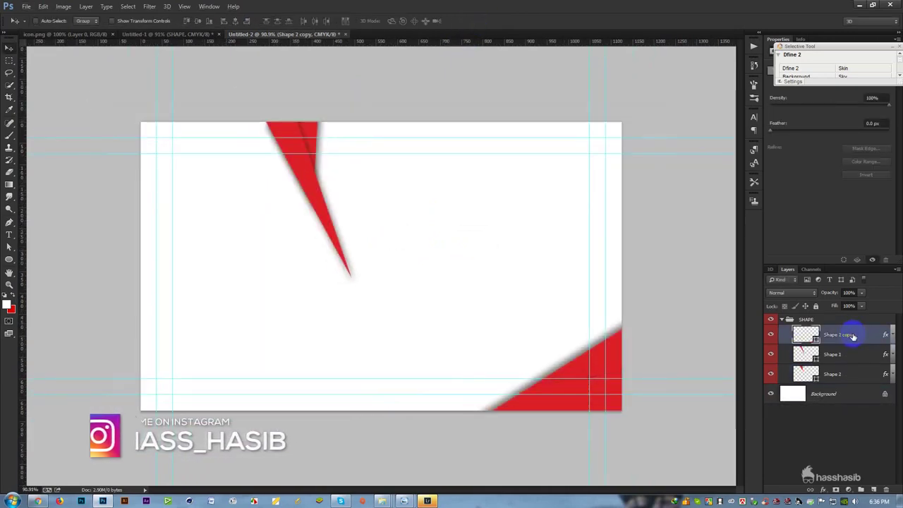
Delete the bottom-right Shape 1 copy and Shape 2 copy layers, then select Shape 2
key(Delete)
mouse_move(242, 121)
mouse_down()
mouse_move(260, 114)
mouse_move(358, 224)
mouse_up()
click(828, 354)
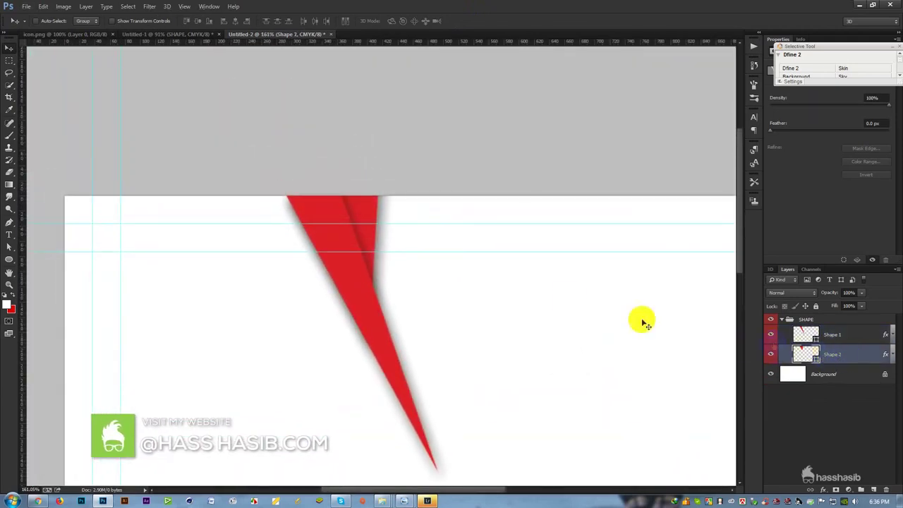
Rotate Shape 2 to about 12.85° and reposition it to widen the top spike
key(ctrl+t)
drag(532, 275, 516, 218)
drag(363, 240, 400, 246)
drag(466, 304, 524, 377)
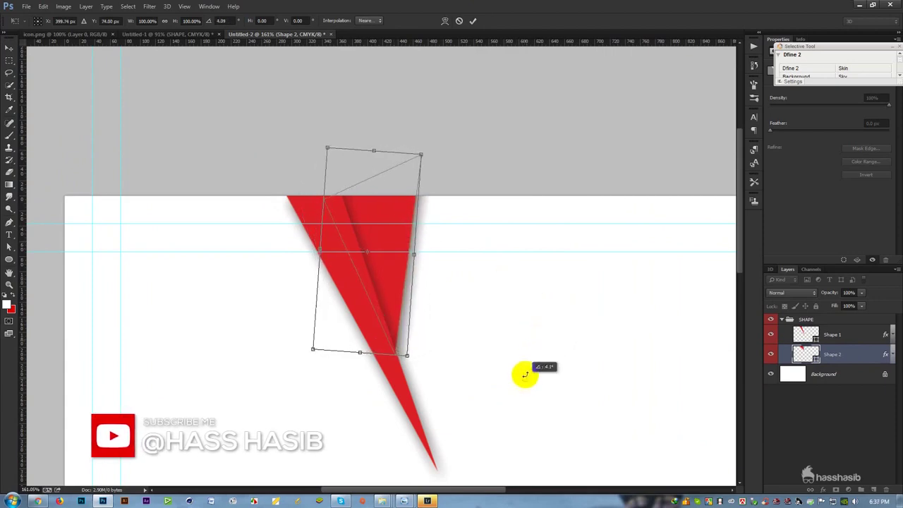
drag(395, 171, 403, 177)
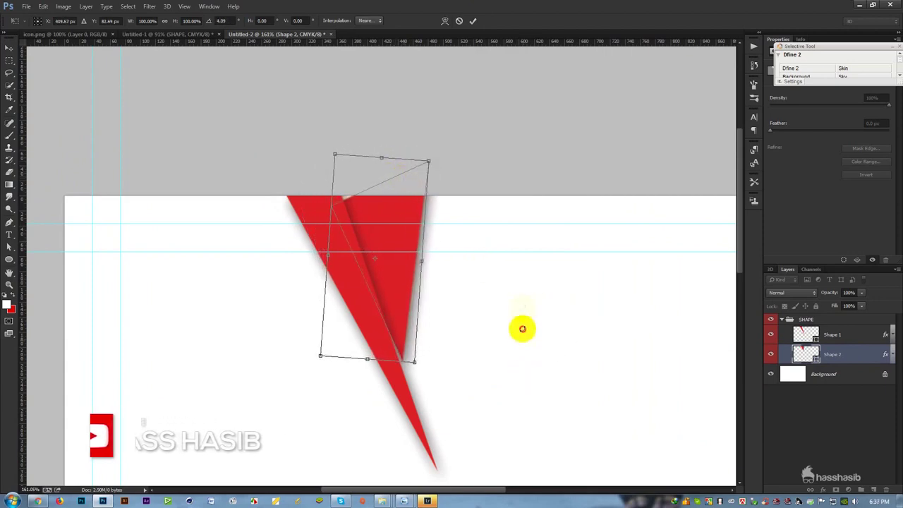
drag(522, 328, 520, 348)
drag(343, 232, 372, 215)
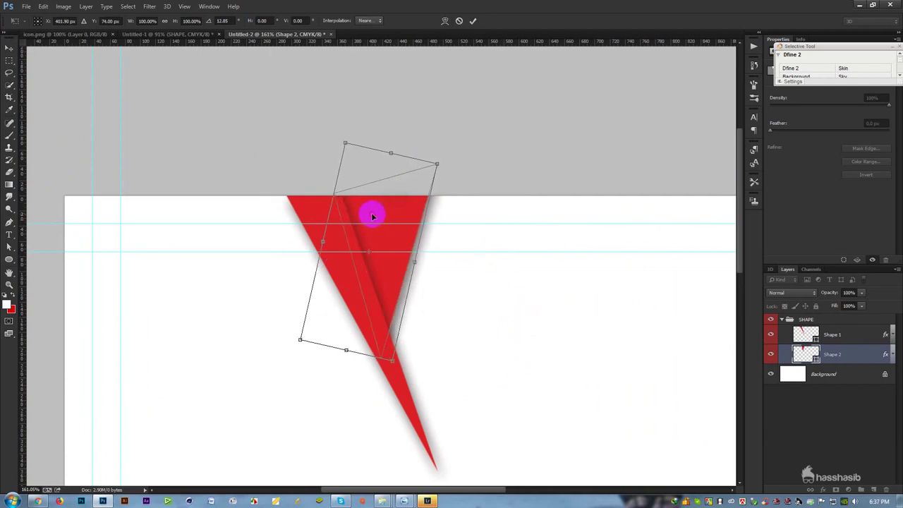
double_click(368, 216)
scroll(476, 274, down, 2)
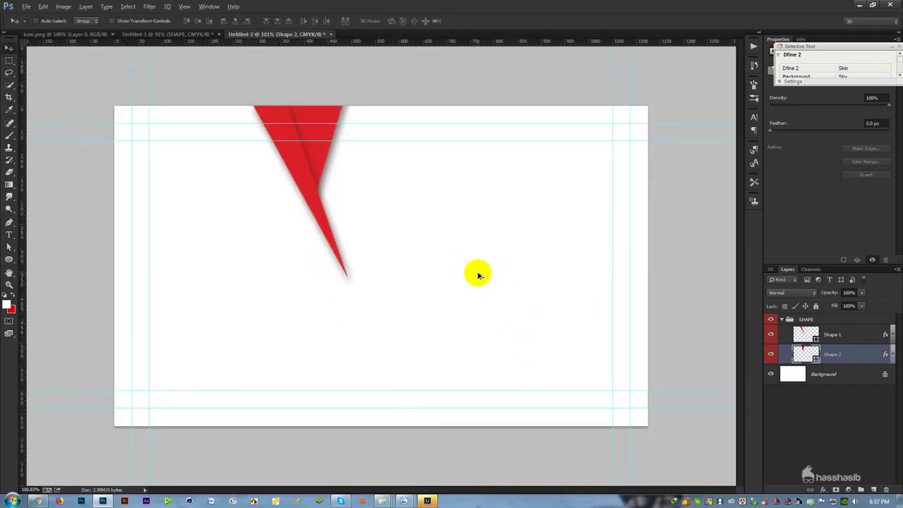
Duplicate the red spike, flip it vertically and place it along the bottom edge
shift+click(832, 341)
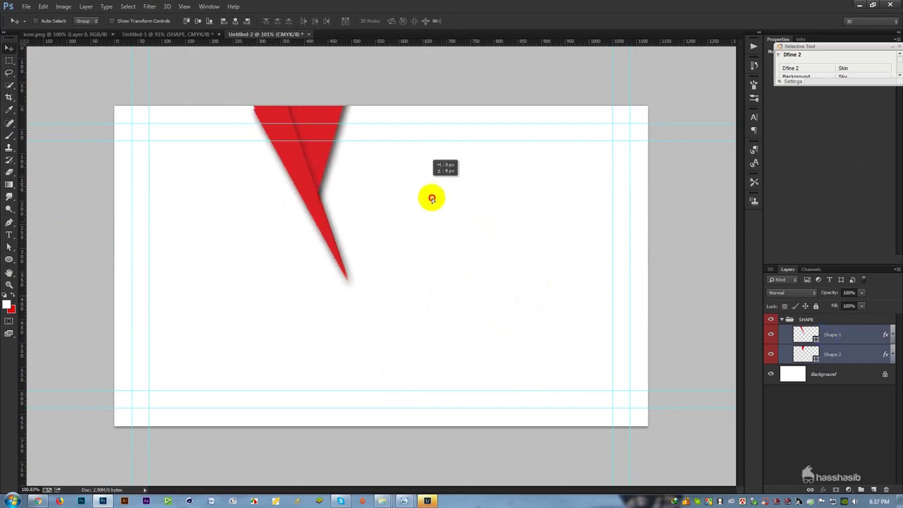
drag(430, 194, 451, 265)
key(ctrl+t)
right_click(406, 239)
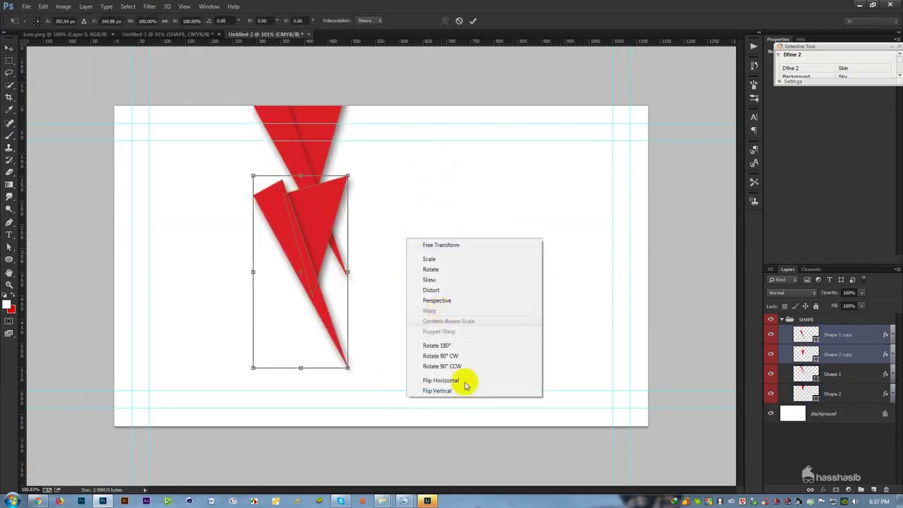
click(469, 389)
mouse_move(413, 288)
mouse_down()
mouse_move(349, 254)
mouse_move(341, 327)
mouse_move(344, 309)
mouse_up()
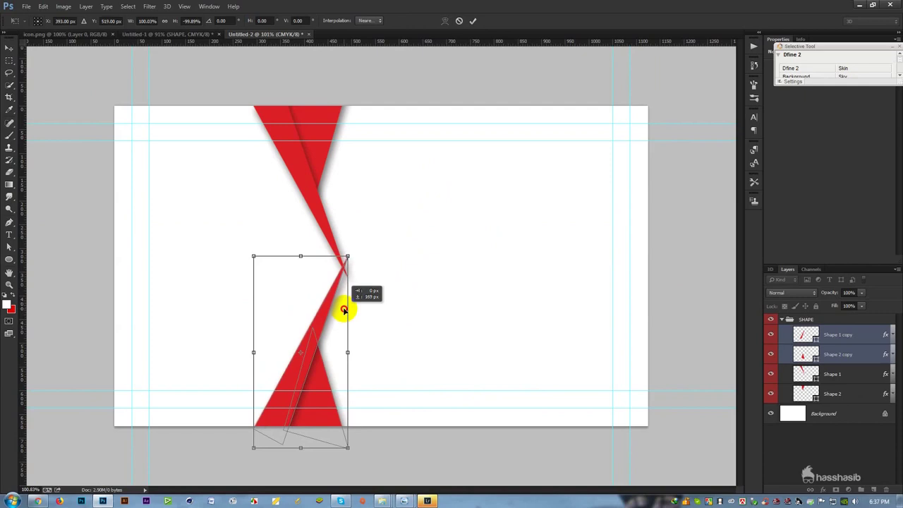
key(Return)
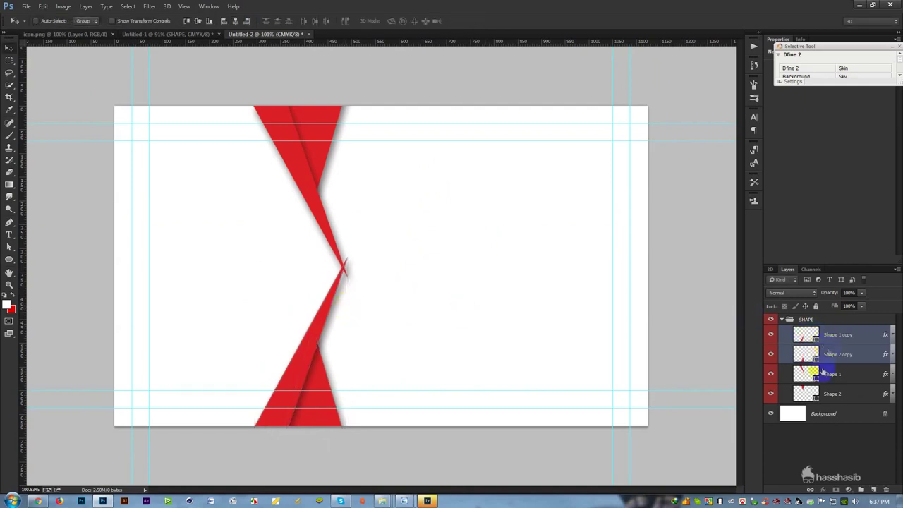
Nudge the top spike down to meet the lower tip, then select the bottom copy layers
click(834, 382)
shift+click(832, 393)
mouse_move(528, 256)
mouse_down()
mouse_move(532, 273)
mouse_move(526, 241)
mouse_up()
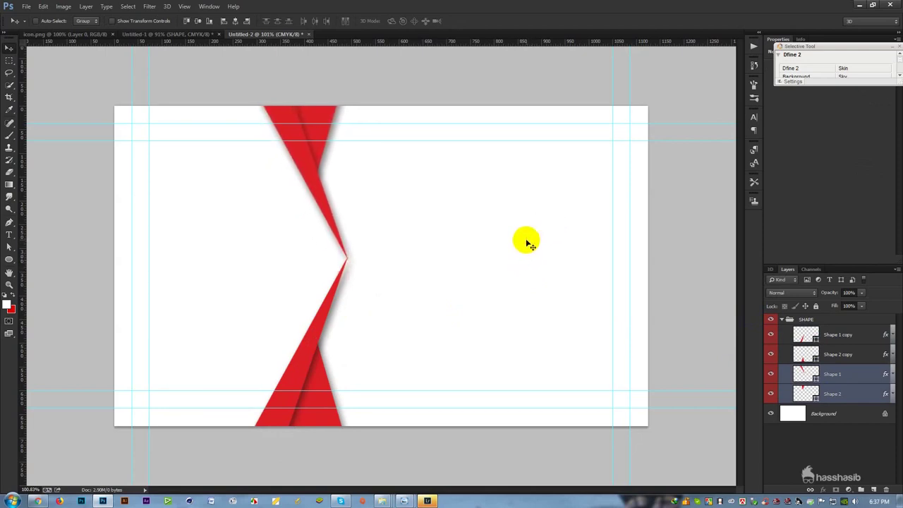
key(shift+Down)
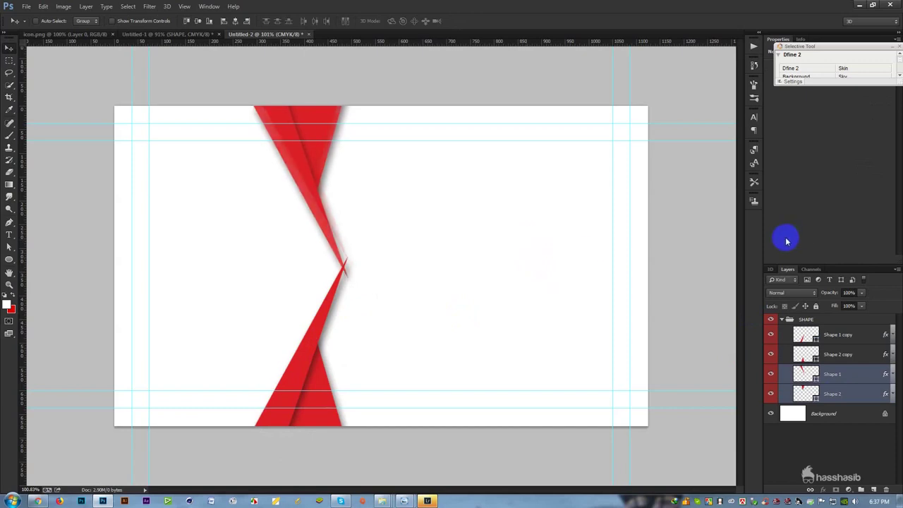
click(845, 333)
ctrl+click(856, 357)
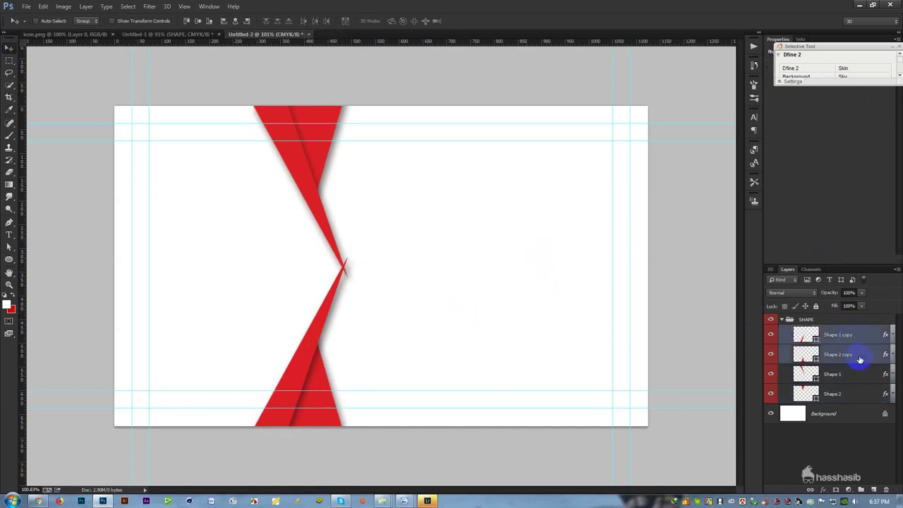
key(ctrl+t)
Flip the lower copy vertically and horizontally, tilt it, and set its notch at the top spike's tip
right_click(383, 351)
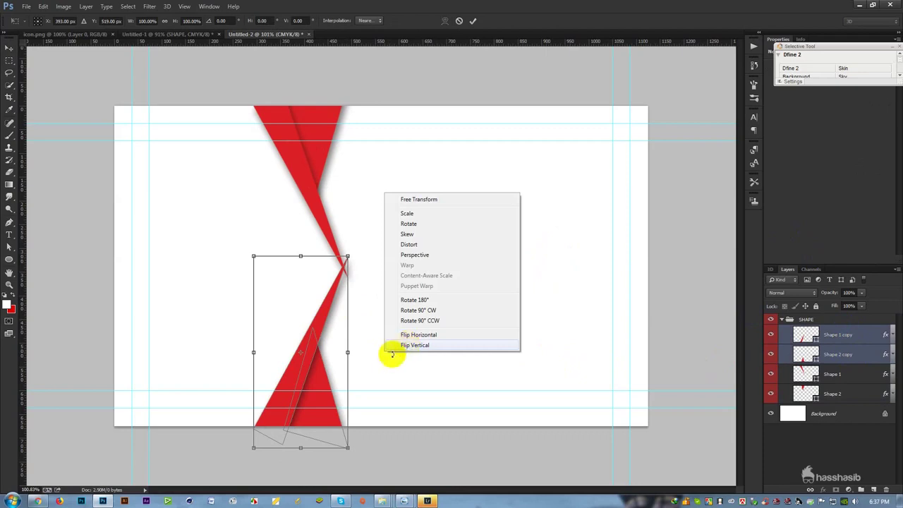
click(406, 345)
right_click(335, 343)
click(374, 326)
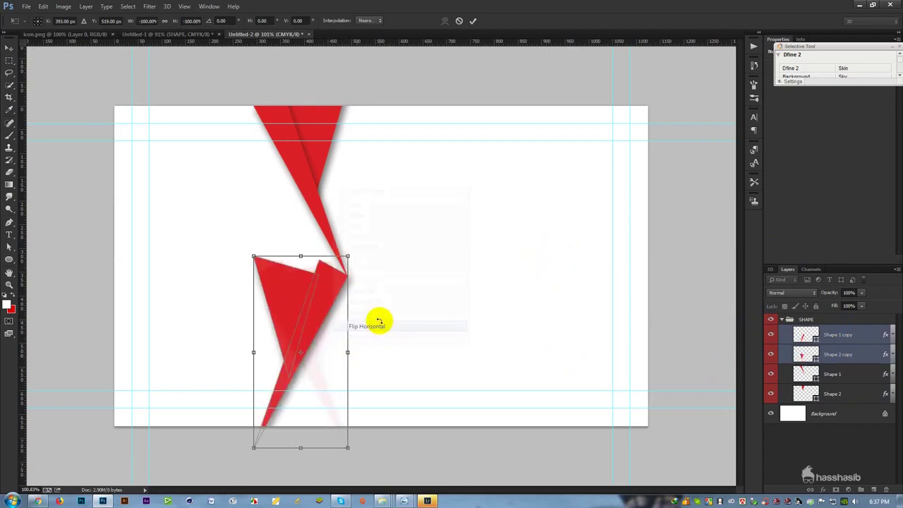
drag(318, 322, 342, 322)
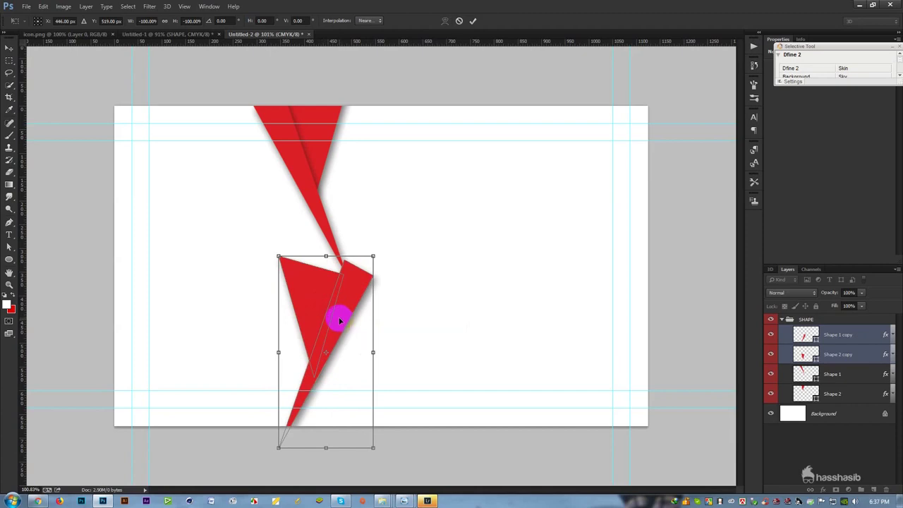
drag(332, 320, 308, 308)
drag(403, 323, 413, 345)
drag(322, 322, 306, 313)
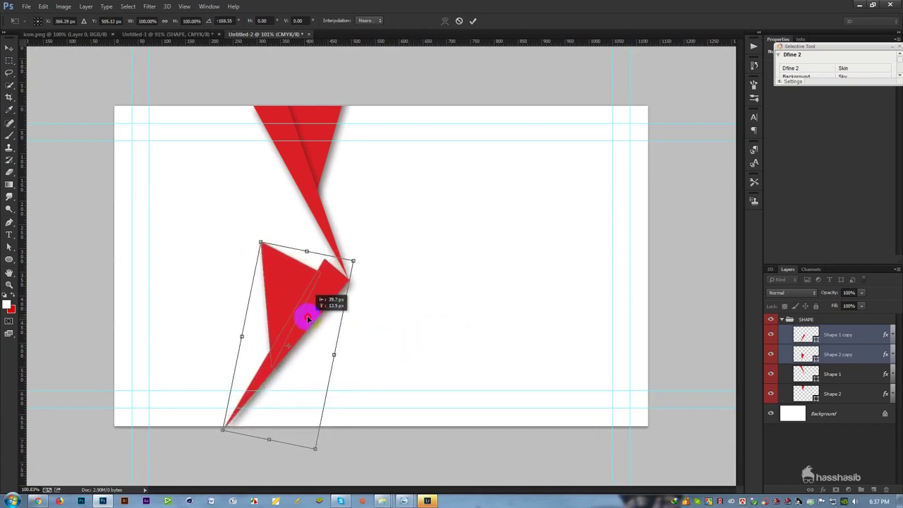
key(Return)
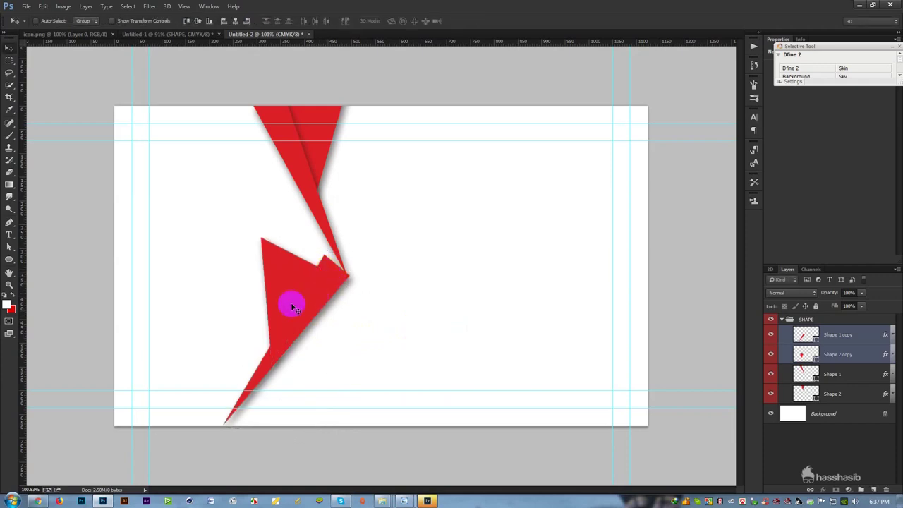
drag(292, 303, 299, 316)
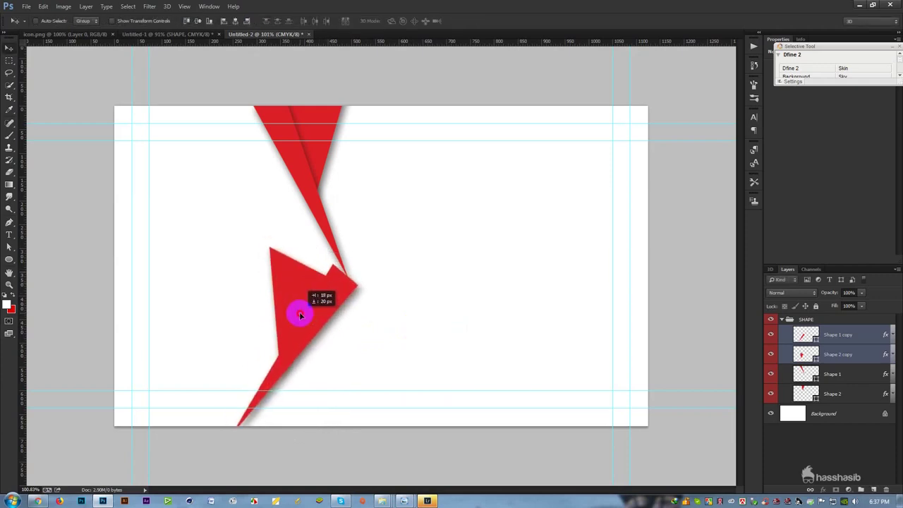
drag(300, 316, 312, 309)
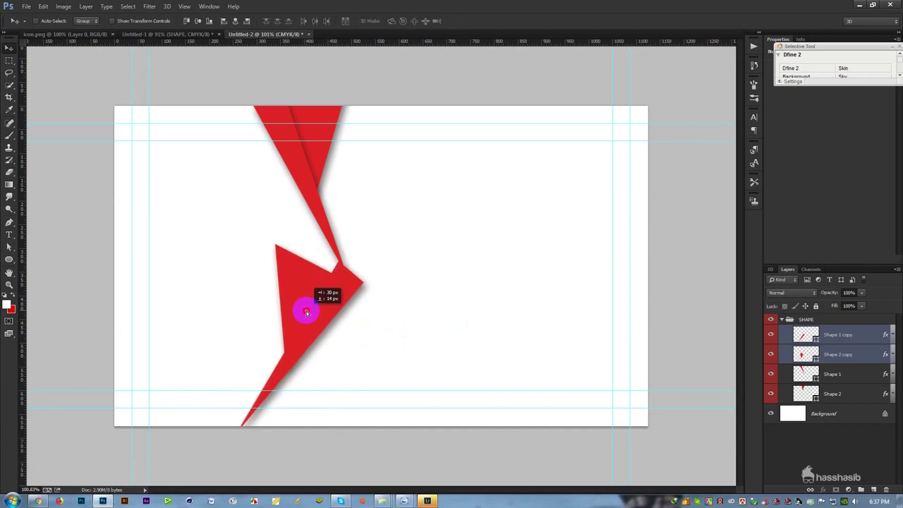
scroll(317, 296, up, 5)
Drag Shape 1 copy's right anchor inward with the Direct Selection Tool, then select Shape 2 copy
drag(357, 275, 362, 271)
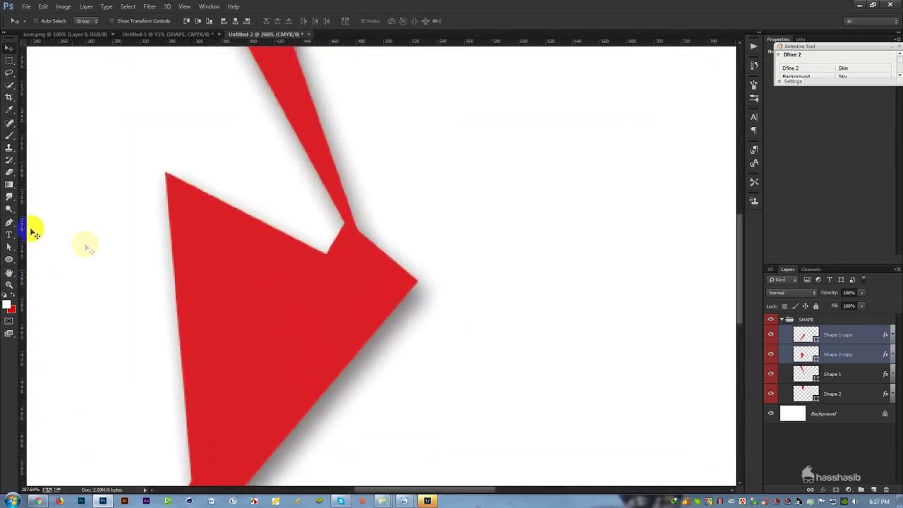
click(9, 247)
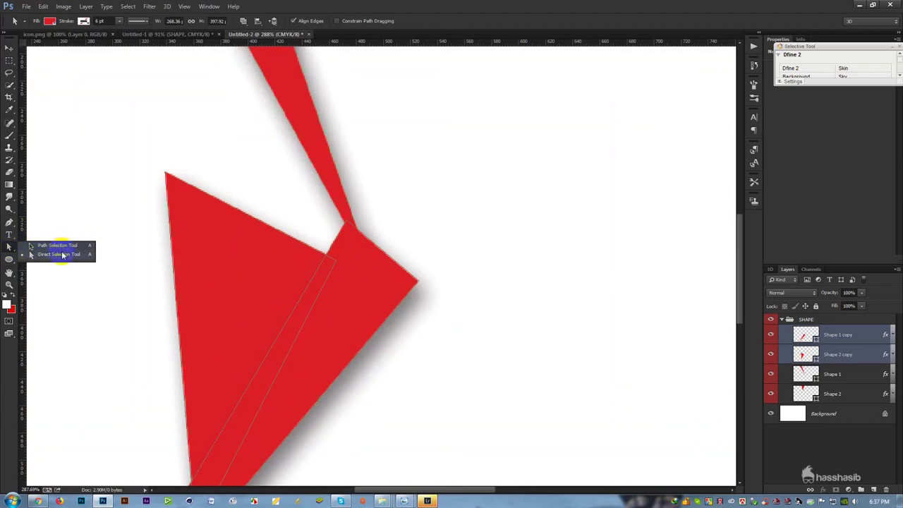
click(62, 255)
click(413, 277)
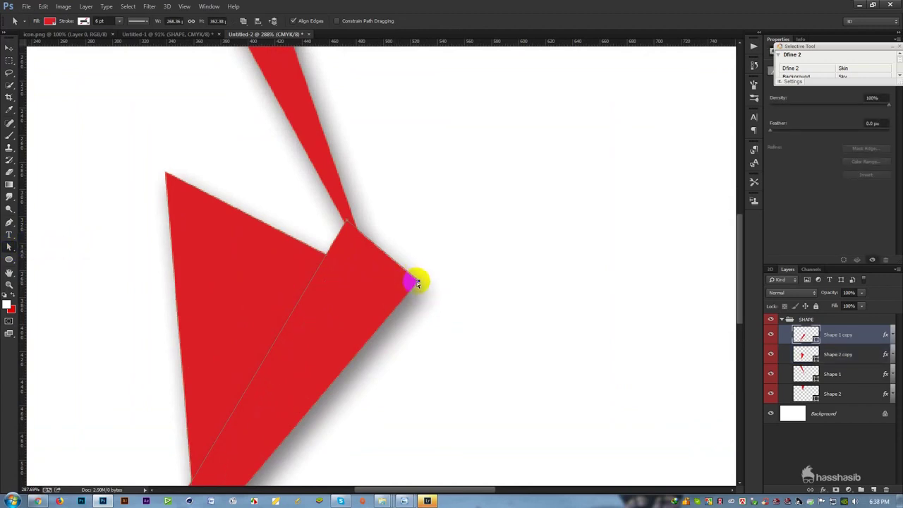
drag(385, 294, 379, 297)
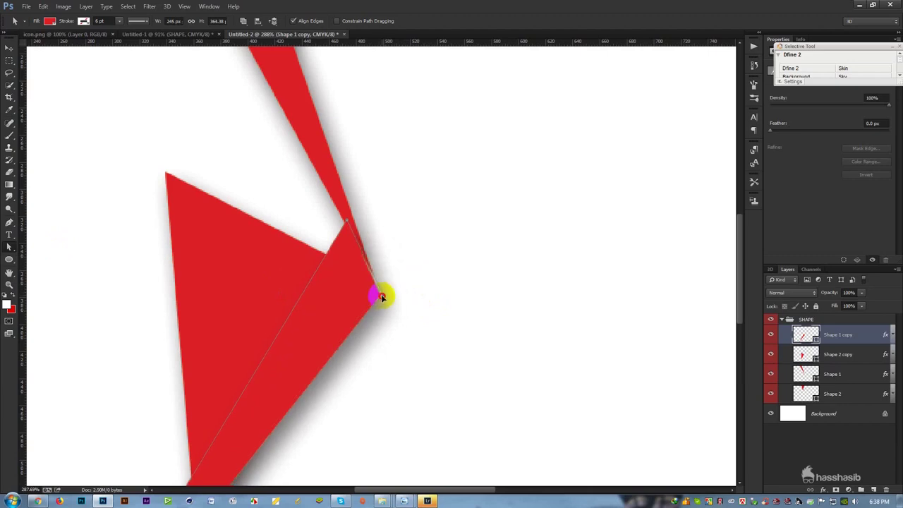
click(415, 309)
click(263, 252)
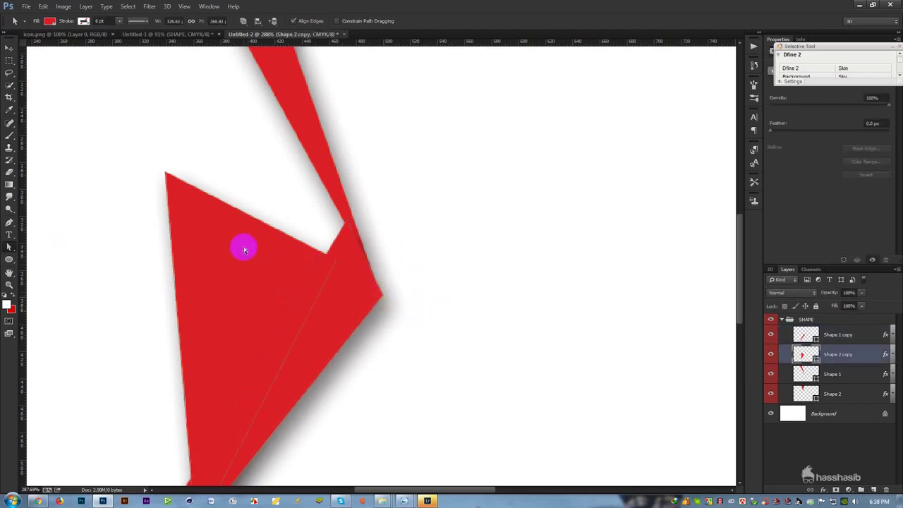
key(ctrl+minus)
Move Shape 2 copy to the card's bottom, rotate it near horizontal and scale it to about 113%
key(v)
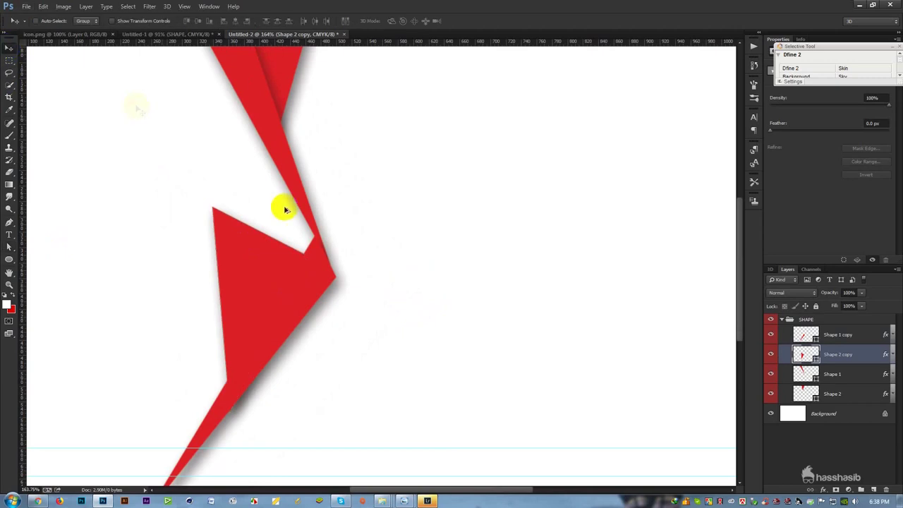
key(ctrl+0)
drag(275, 264, 256, 348)
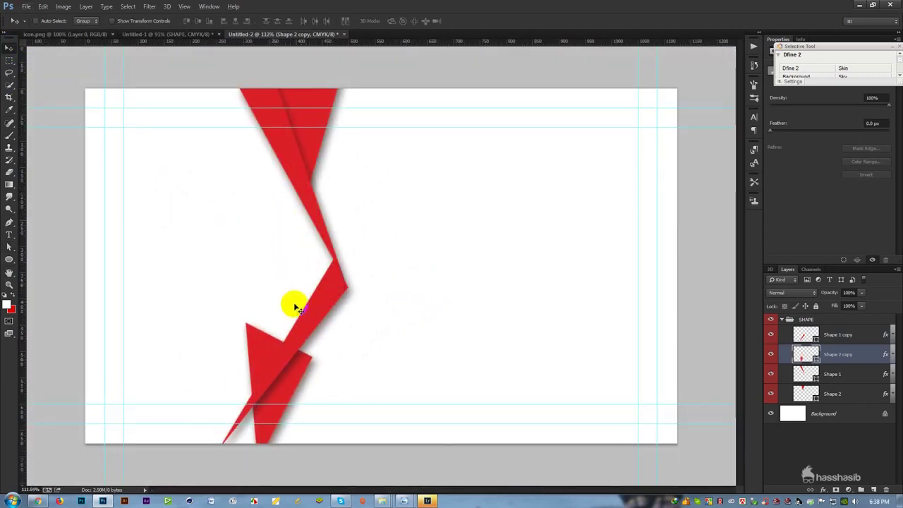
key(ctrl+t)
drag(397, 296, 402, 369)
drag(306, 369, 306, 376)
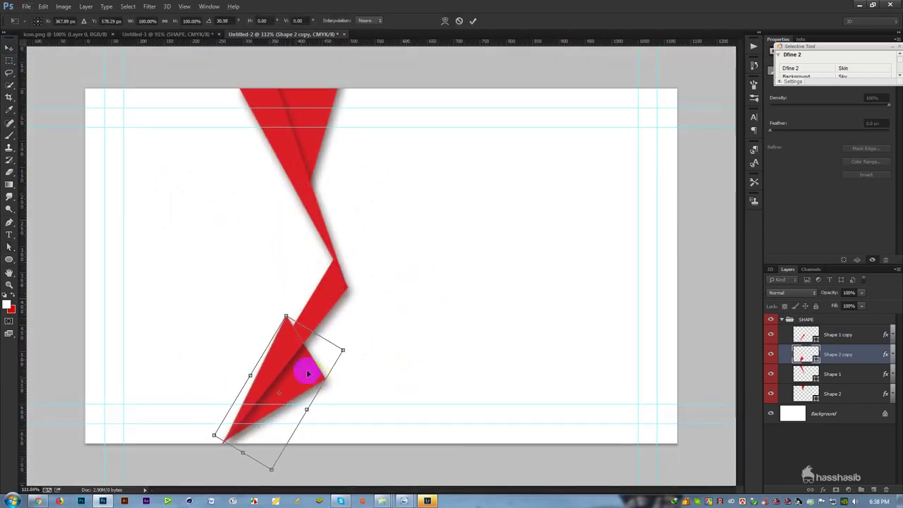
drag(411, 362, 417, 377)
drag(334, 373, 312, 373)
drag(408, 370, 409, 367)
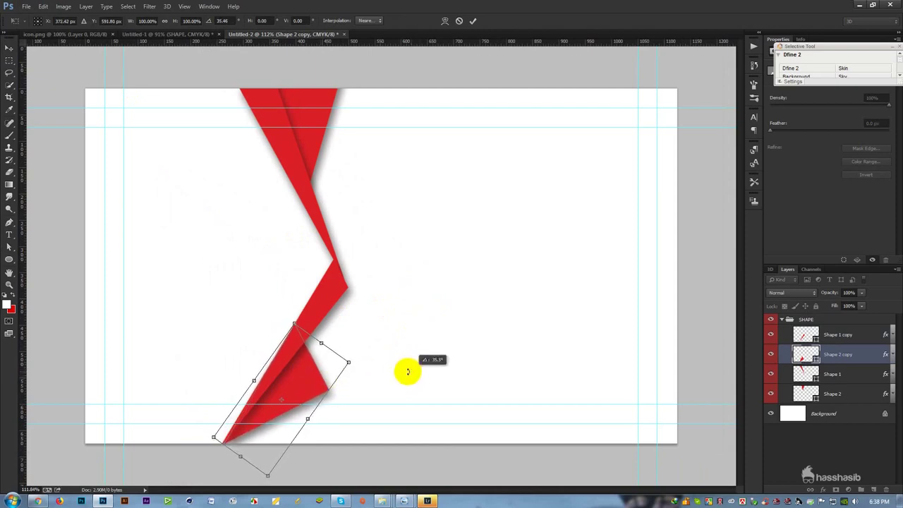
drag(348, 363, 369, 357)
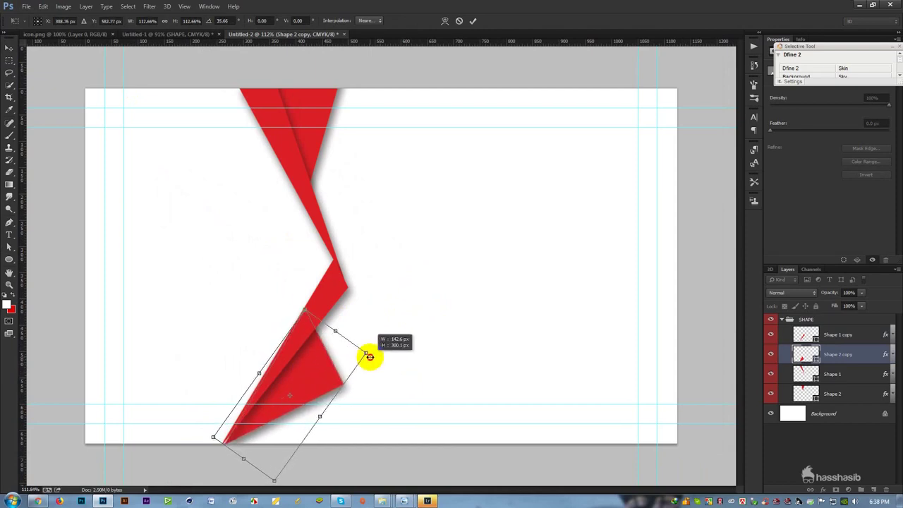
drag(407, 348, 329, 427)
Flip Shape 2 copy vertically, rotate and skew its corners to mirror the top fold
right_click(319, 401)
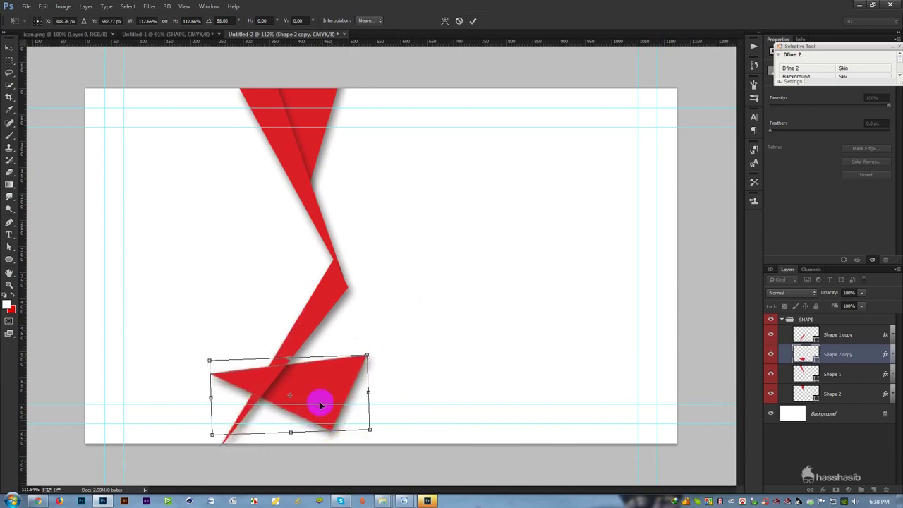
click(334, 393)
drag(383, 433, 276, 430)
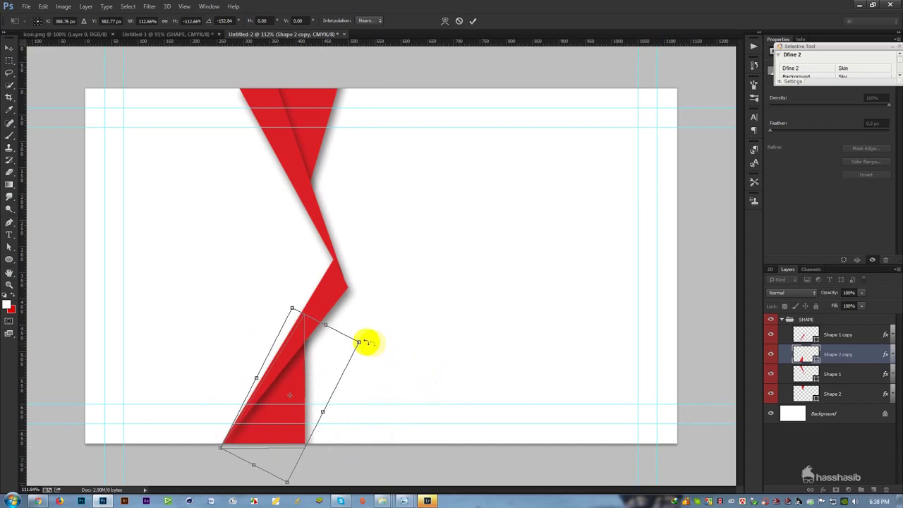
drag(330, 324, 368, 297)
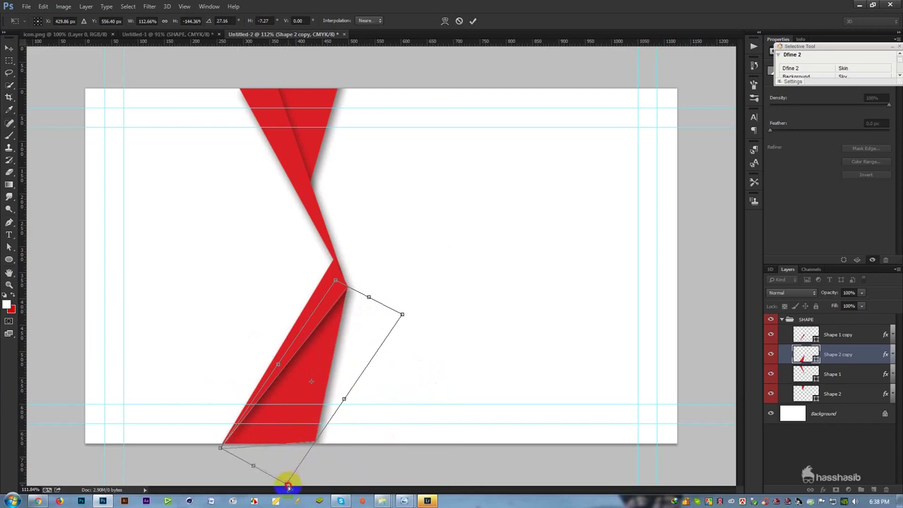
drag(288, 486, 286, 495)
drag(220, 449, 221, 442)
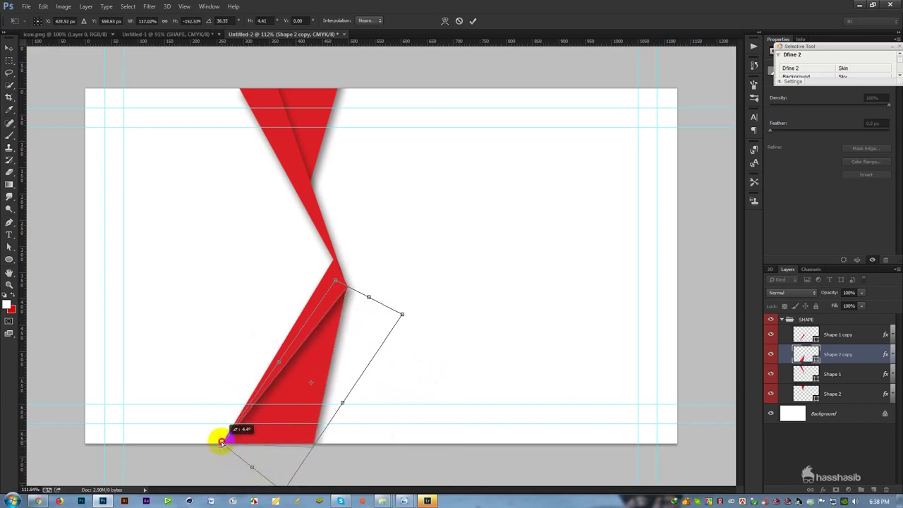
double_click(256, 416)
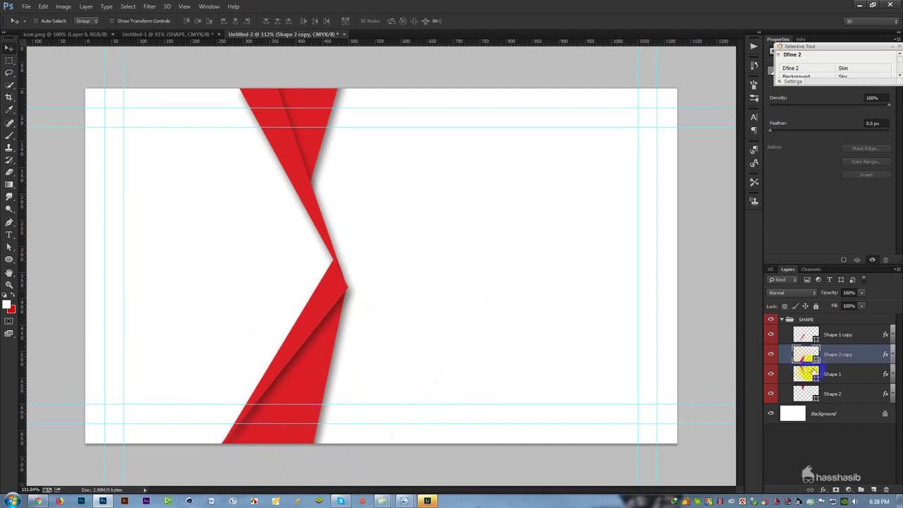
click(824, 338)
Toggle Shape 1 copy to check the overlap, leaving Shape 1 unchanged after a trial transform
click(771, 335)
click(771, 335)
click(834, 373)
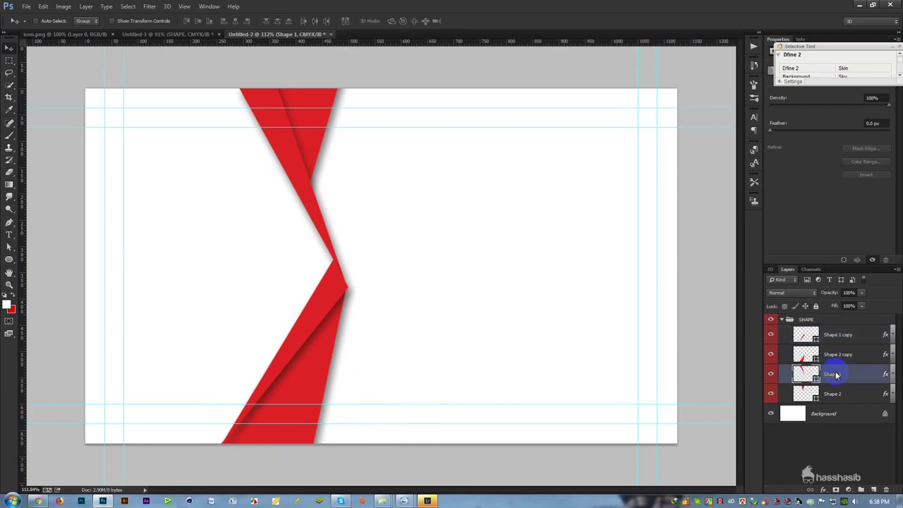
key(ctrl+t)
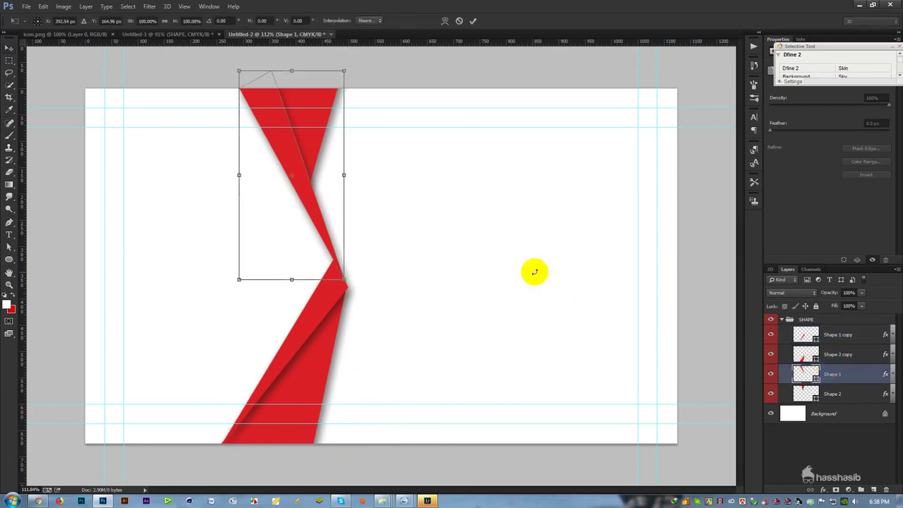
key(Return)
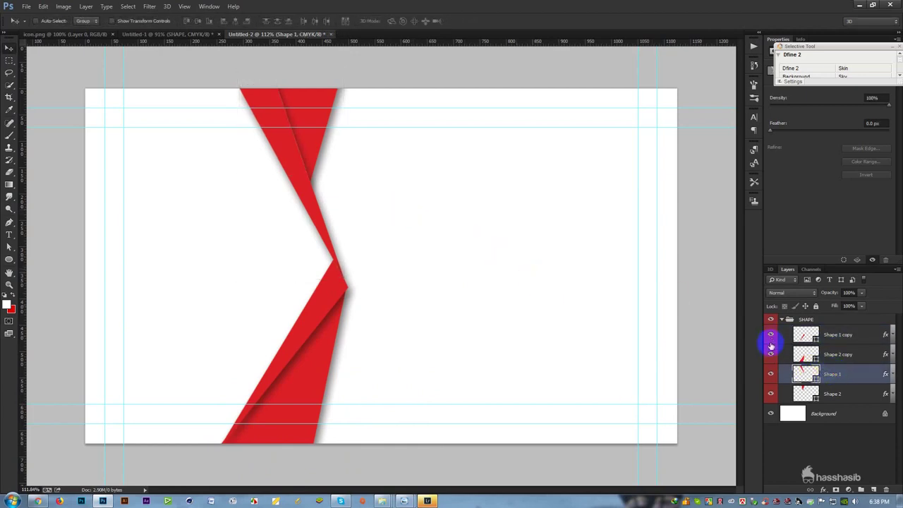
Skew and stretch the Shape 2 fold into a narrower spike matching the lower fold
click(838, 394)
key(ctrl+t)
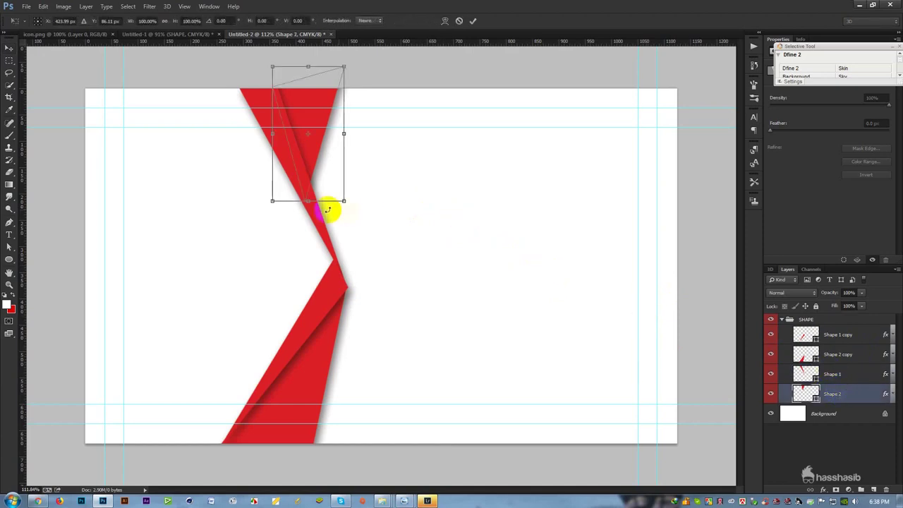
drag(310, 204, 353, 288)
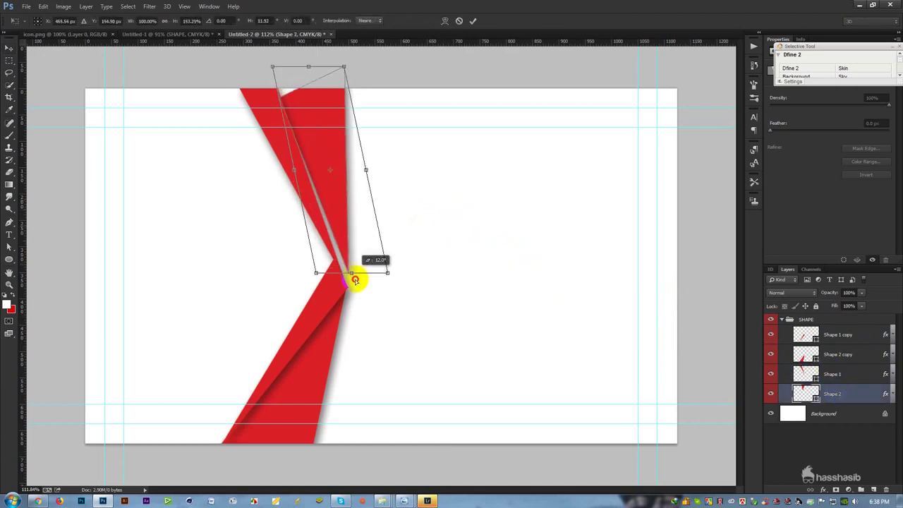
drag(353, 287, 351, 287)
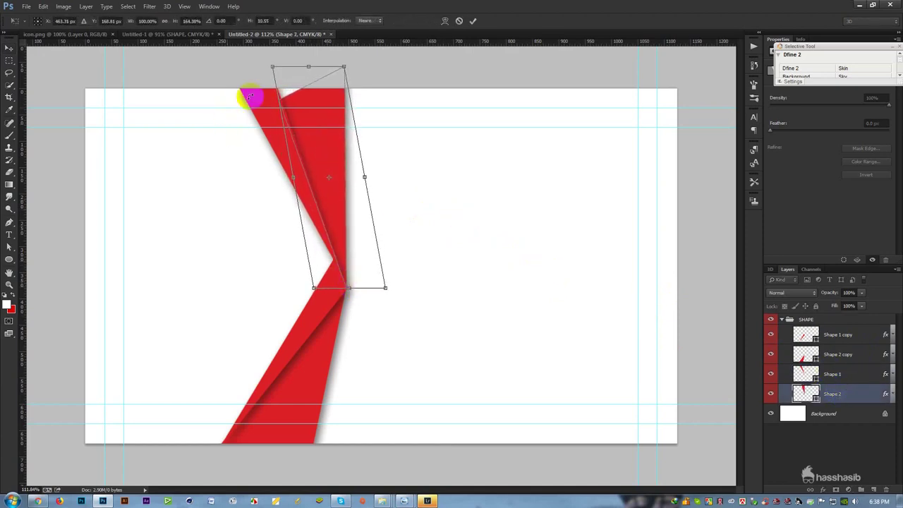
drag(273, 68, 257, 50)
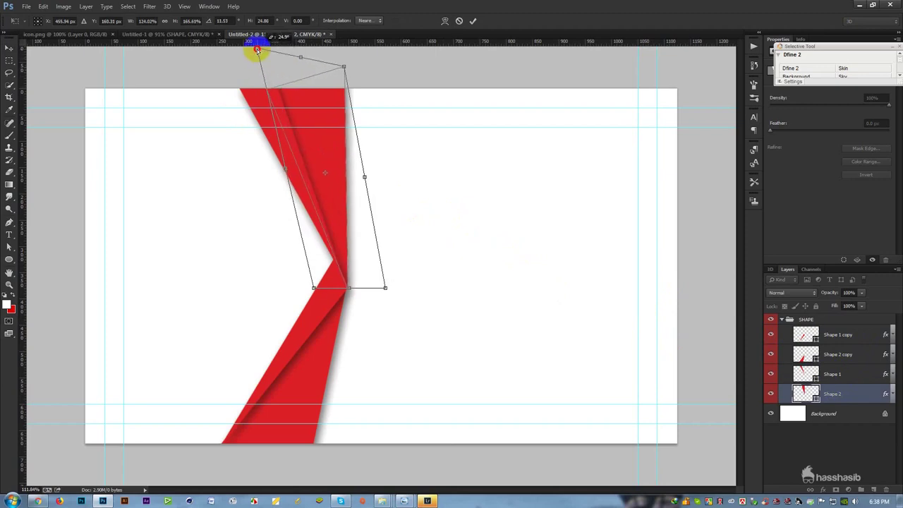
mouse_move(337, 67)
mouse_down()
mouse_move(298, 68)
mouse_move(315, 68)
mouse_up()
drag(385, 287, 384, 290)
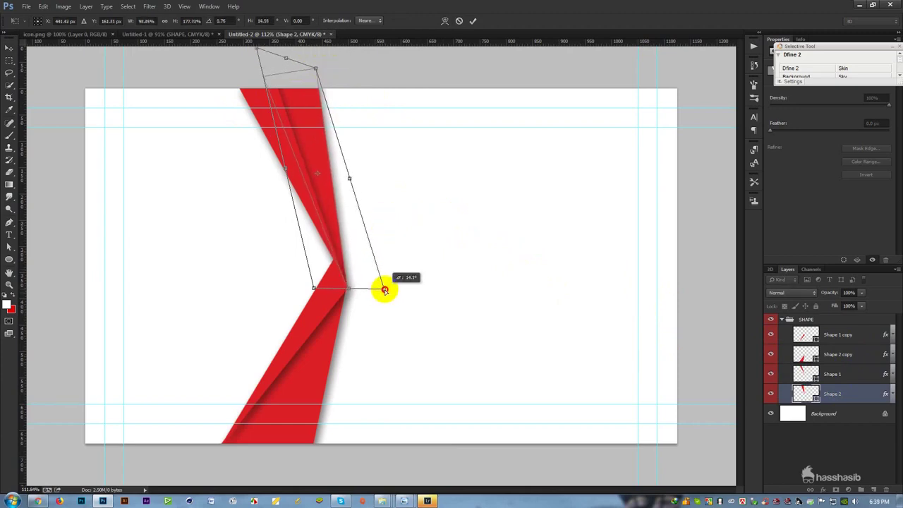
key(Return)
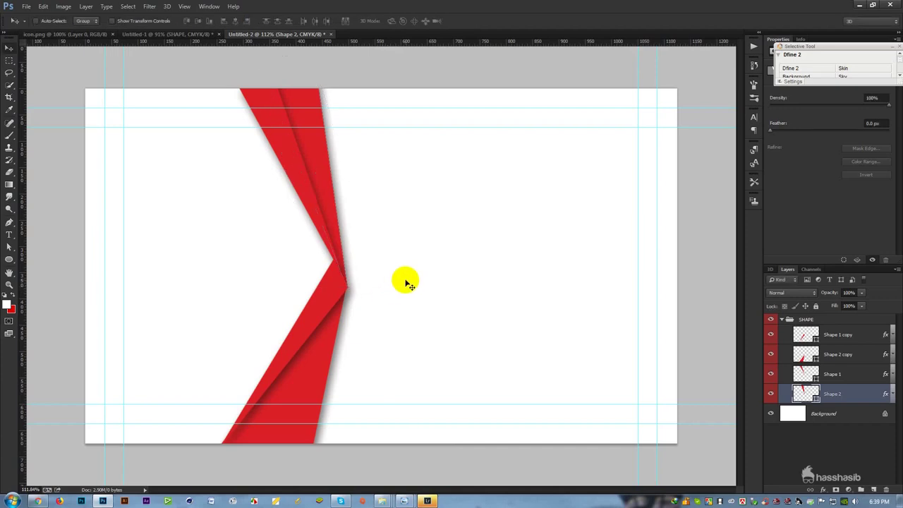
scroll(410, 273, down, 3)
scroll(410, 272, up, 2)
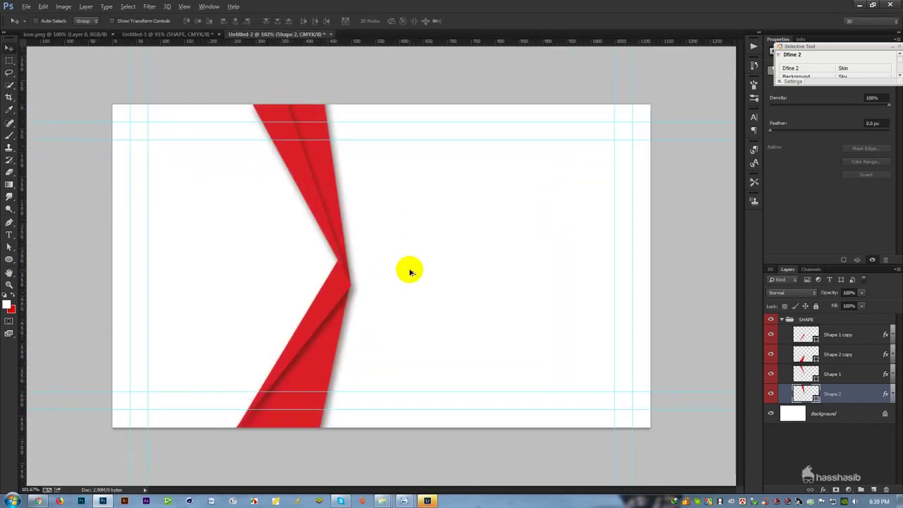
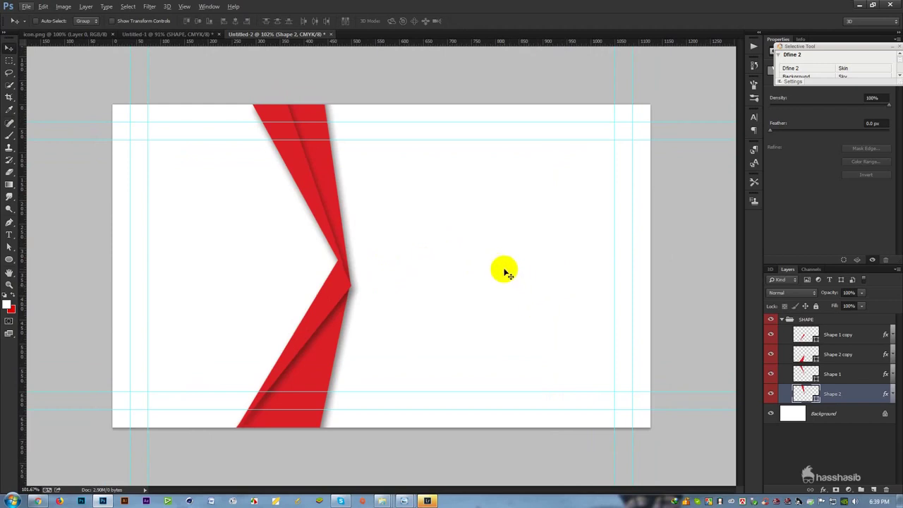
Select the white background layer and sample the dark charcoal from the finished design
click(783, 294)
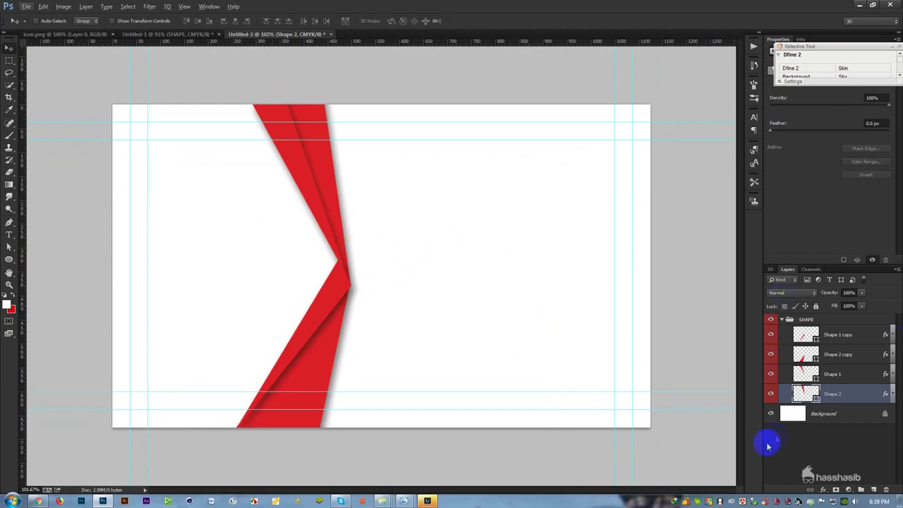
click(782, 320)
click(802, 345)
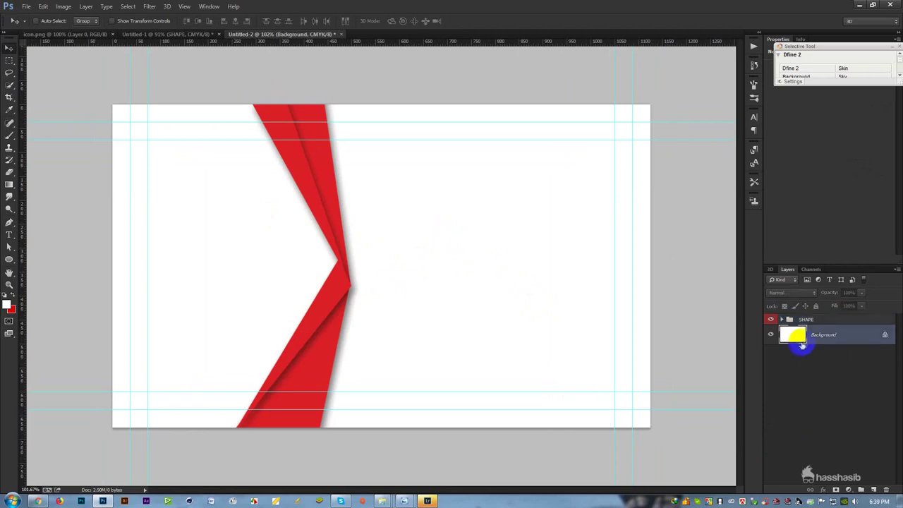
click(200, 35)
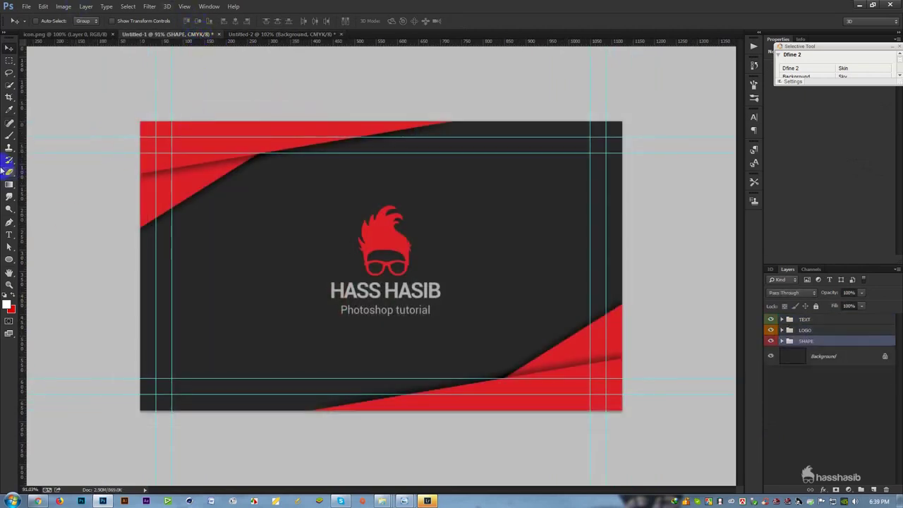
click(10, 110)
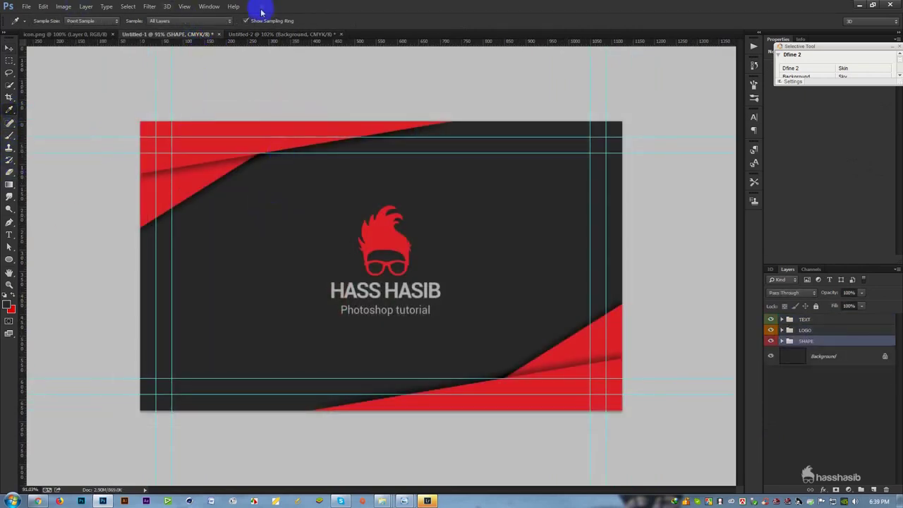
click(275, 35)
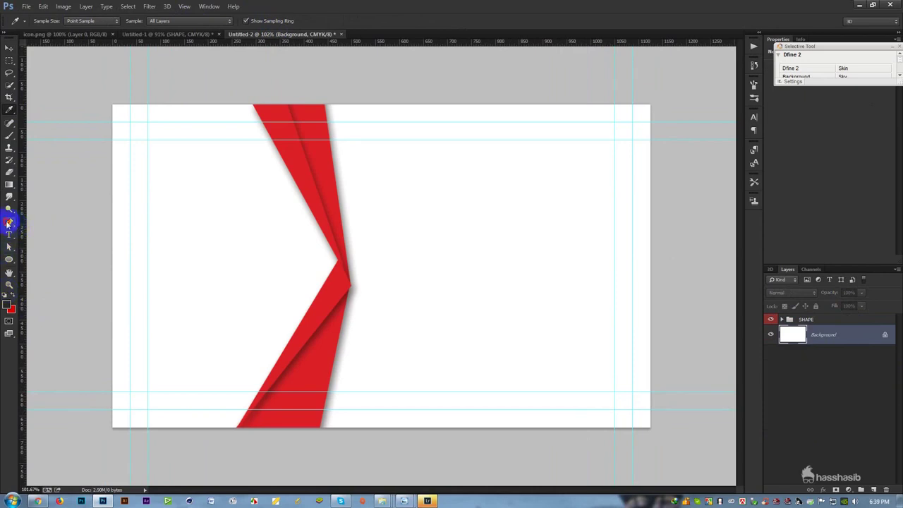
Draw the dark panel with the Pen tool across the card's left side to the ribbon tip
click(9, 223)
click(111, 105)
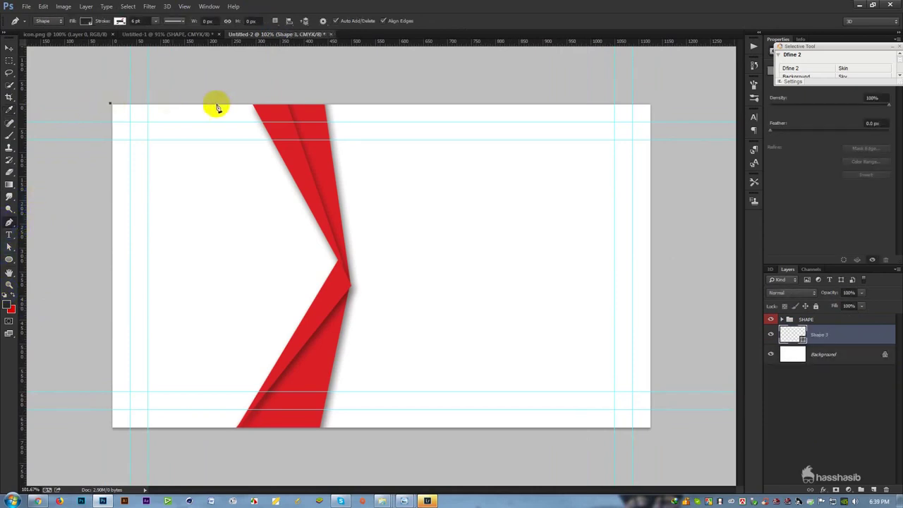
drag(259, 106, 346, 284)
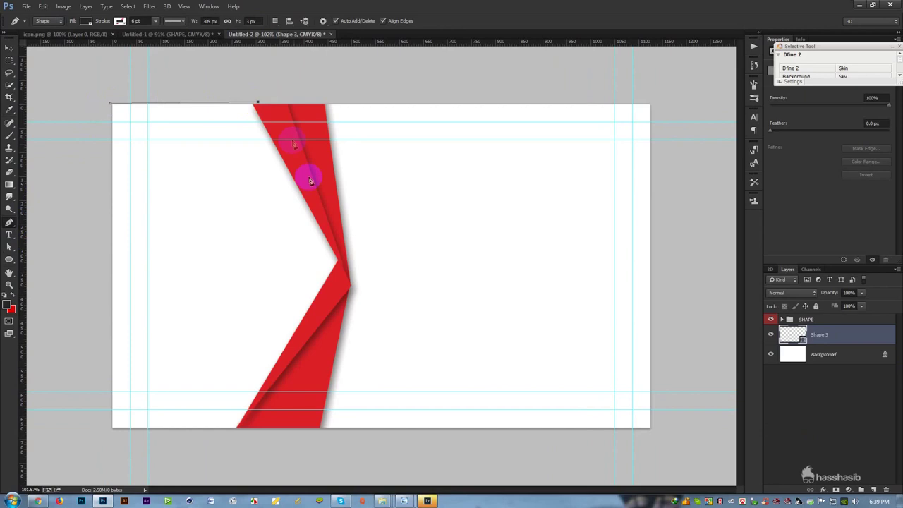
click(347, 285)
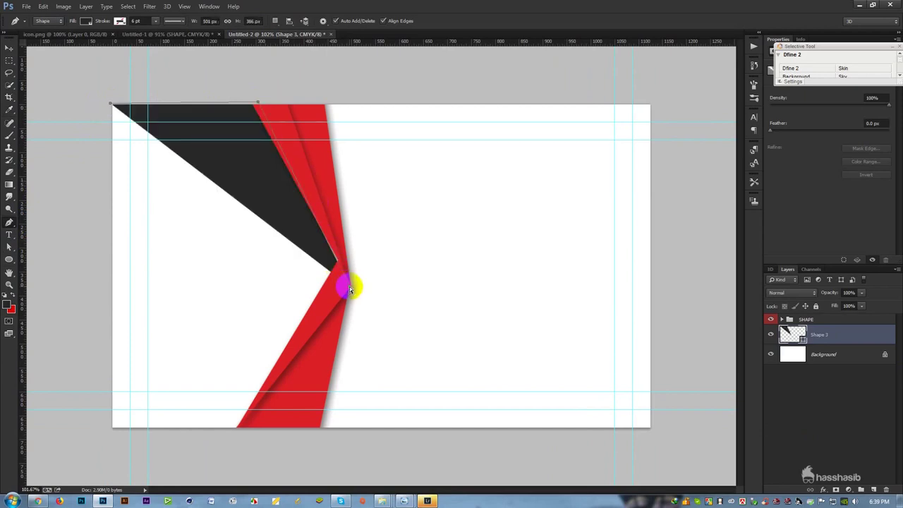
drag(350, 284, 302, 342)
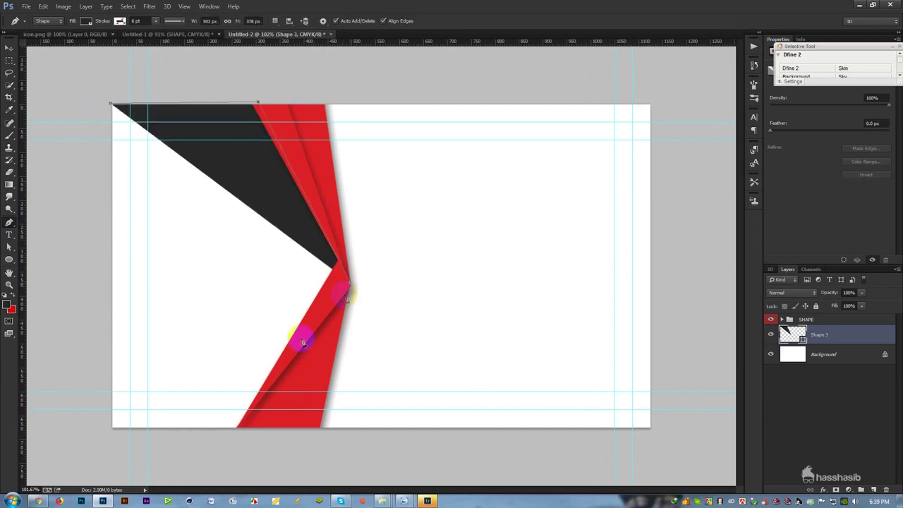
click(232, 435)
click(104, 433)
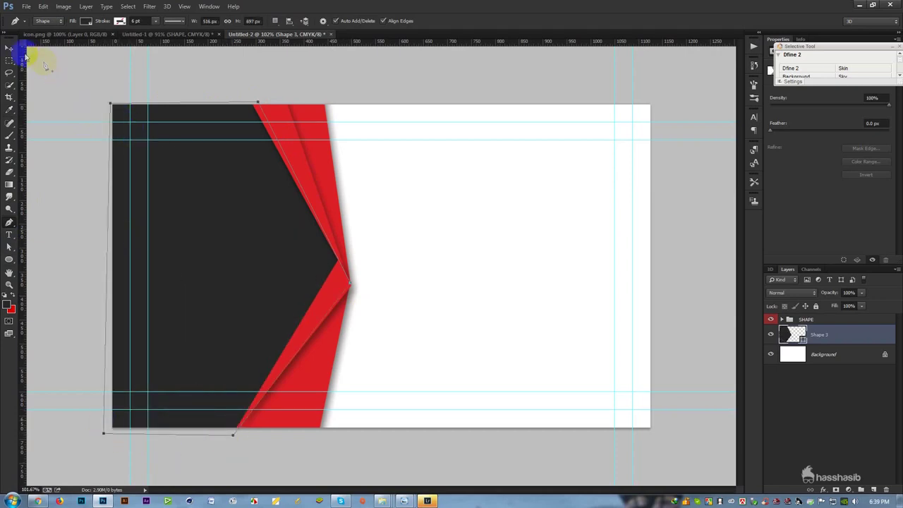
click(9, 47)
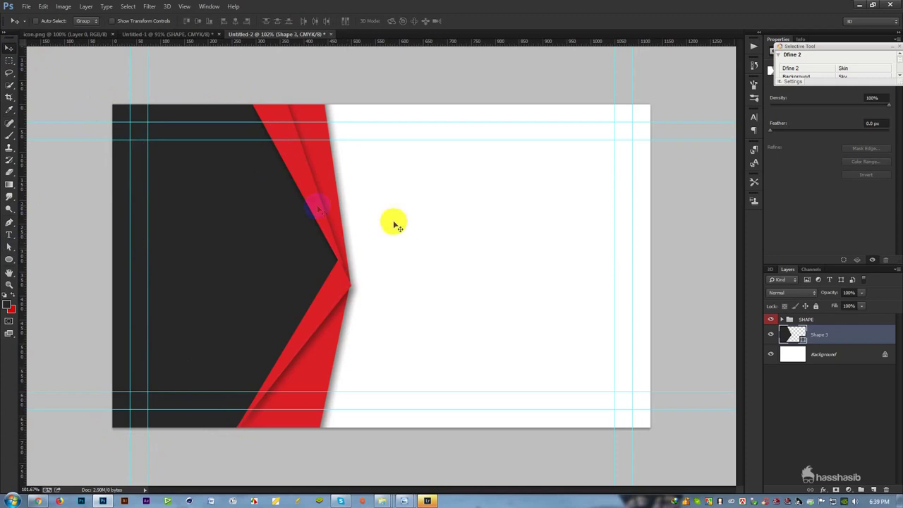
Move Shape 3 into the SHAPE group below Shape 2 and hide the guides
click(828, 335)
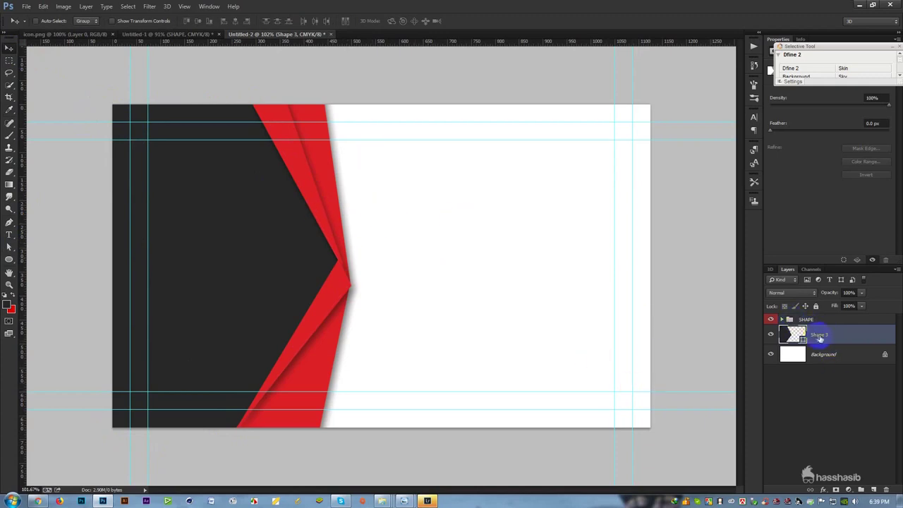
click(782, 319)
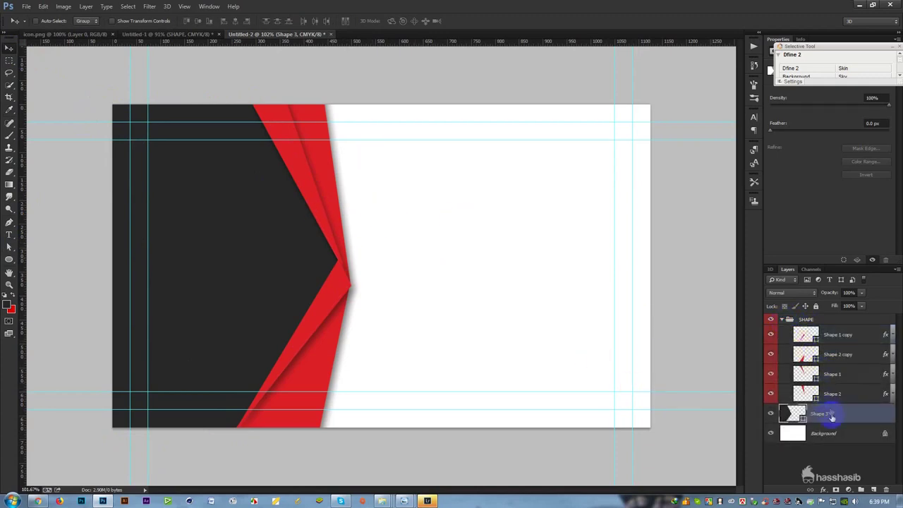
drag(835, 403, 836, 406)
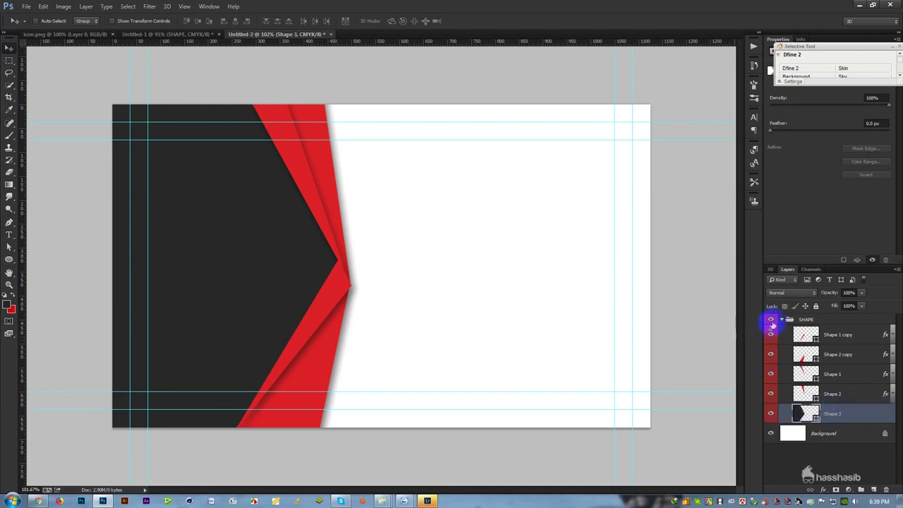
click(783, 320)
key(ctrl+semicolon)
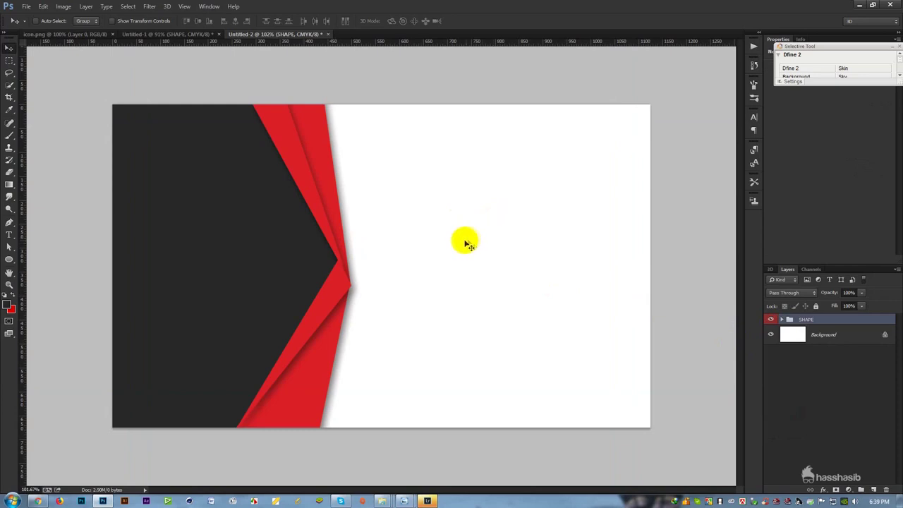
Select all shape paths and shift the panel and ribbon tip points to the right
key(ctrl+semicolon)
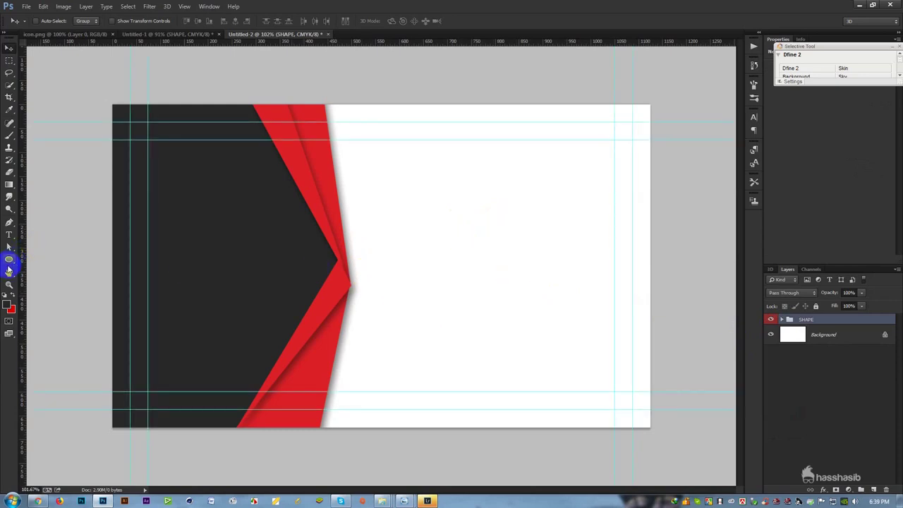
click(9, 247)
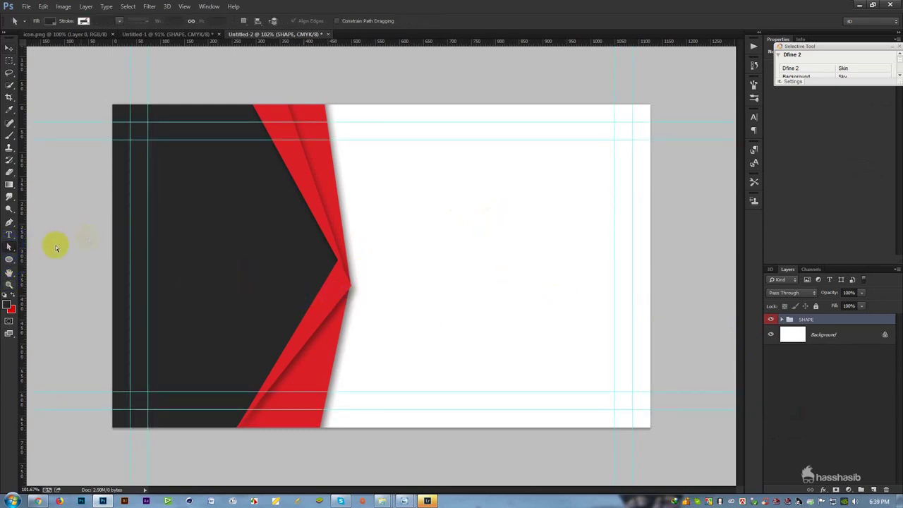
mouse_move(391, 311)
mouse_down()
mouse_move(359, 283)
mouse_move(373, 282)
mouse_up()
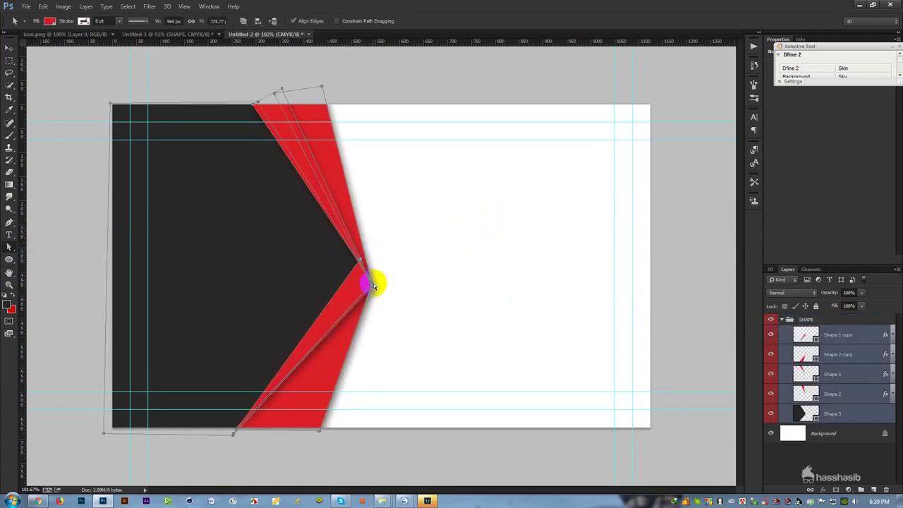
drag(374, 287, 370, 275)
key(Down)
key(Down)
key(Down)
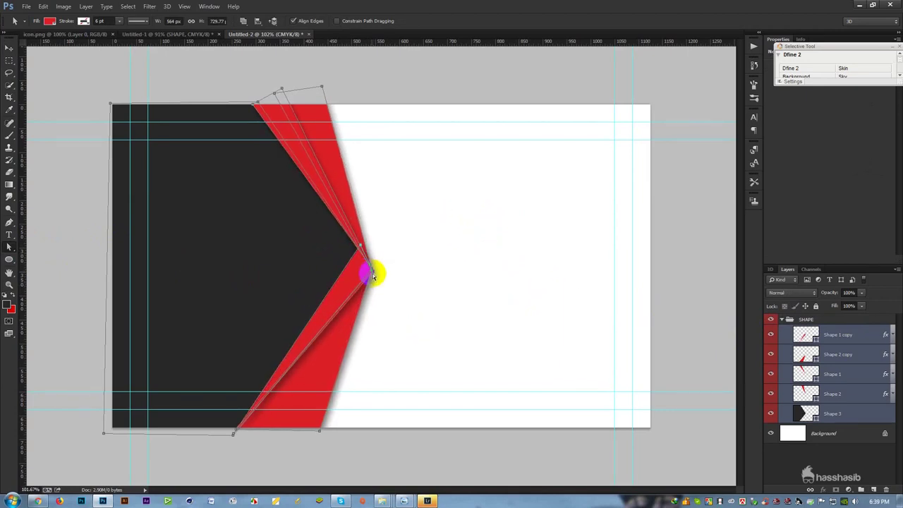
drag(374, 271, 391, 290)
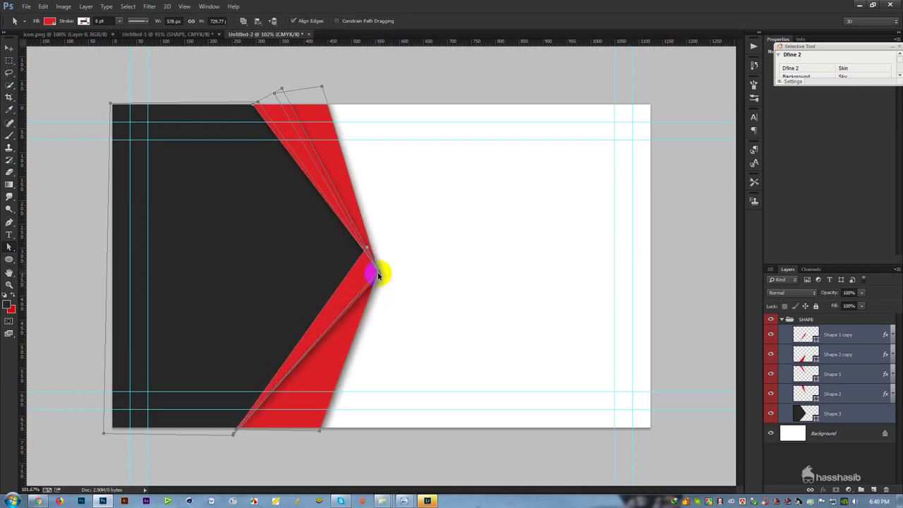
click(306, 104)
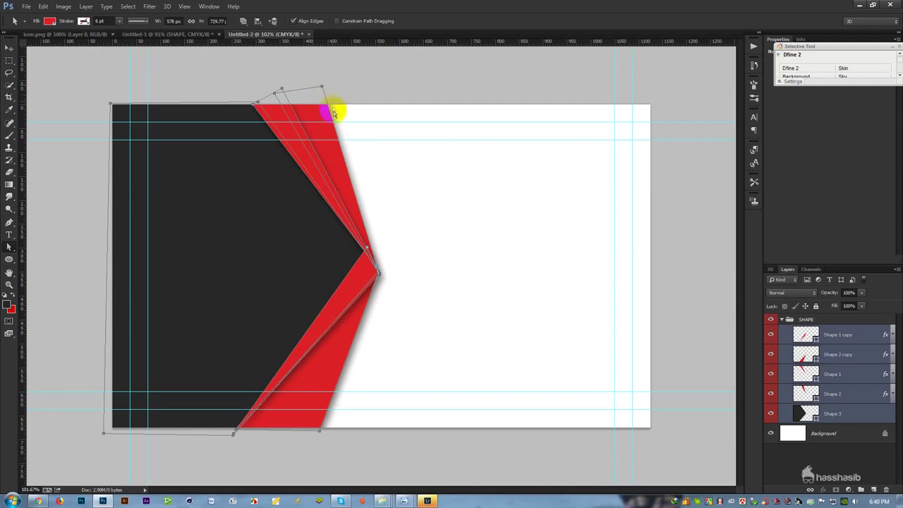
Adjust the ribbon tip anchor with Direct Selection so the folds meet in one point
click(56, 254)
click(371, 264)
drag(378, 267, 386, 265)
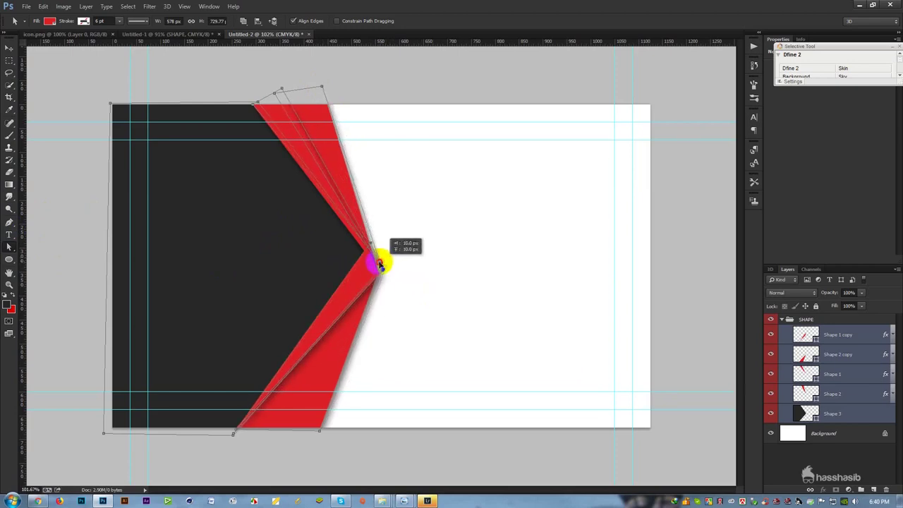
drag(386, 264, 381, 266)
click(423, 278)
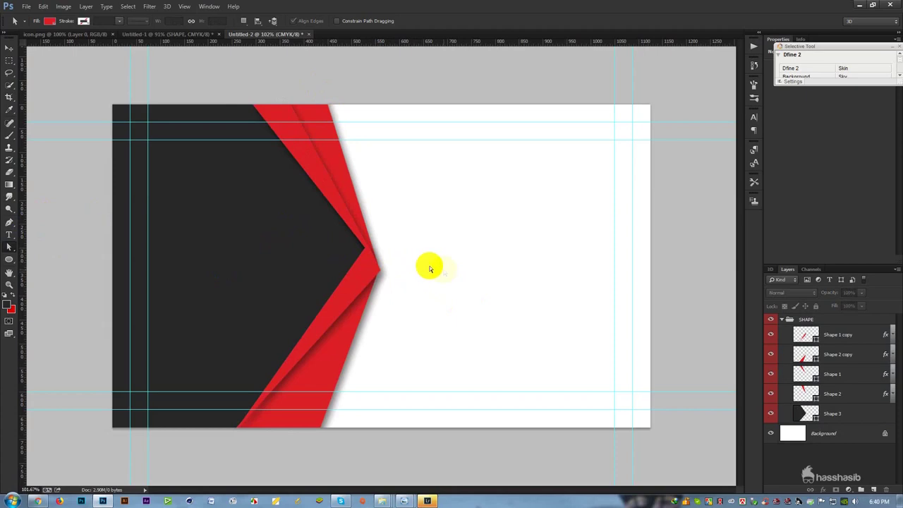
Copy the LOGO and TEXT groups from the finished design onto the new card
click(833, 393)
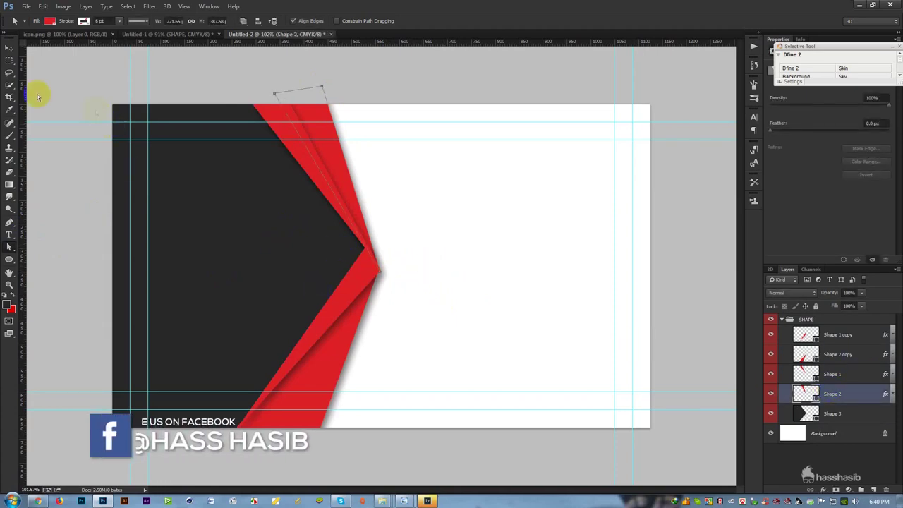
click(10, 48)
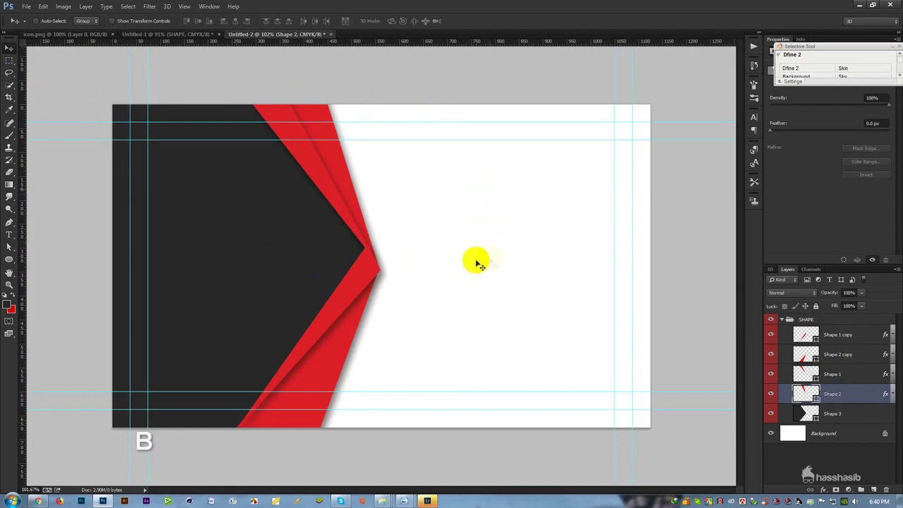
click(200, 33)
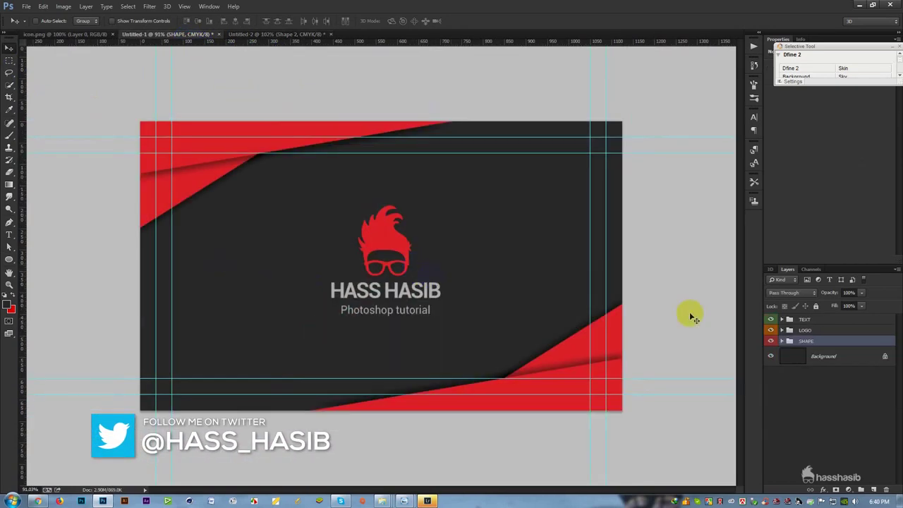
click(805, 330)
shift+click(804, 319)
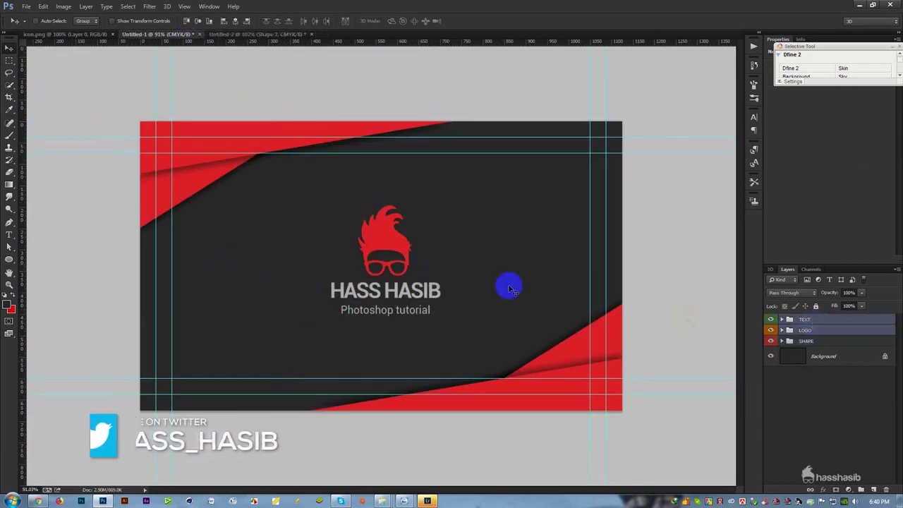
mouse_move(316, 187)
mouse_down()
mouse_move(250, 235)
mouse_move(256, 279)
mouse_up()
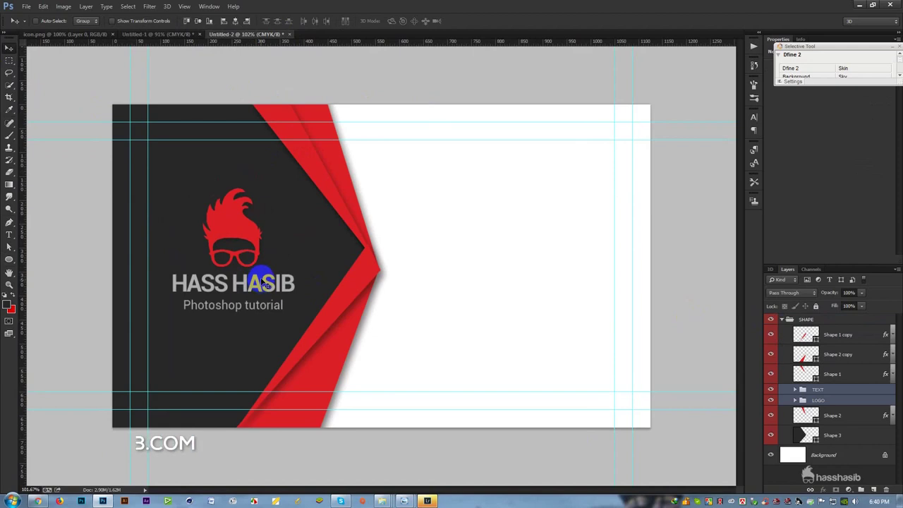
Scale the logo and text down slightly and nudge them into place
key(ctrl+t)
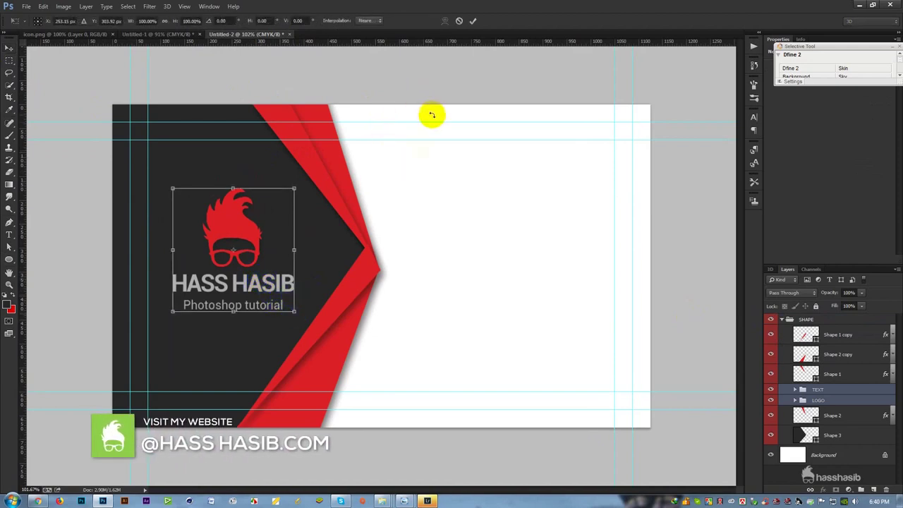
drag(295, 310, 240, 291)
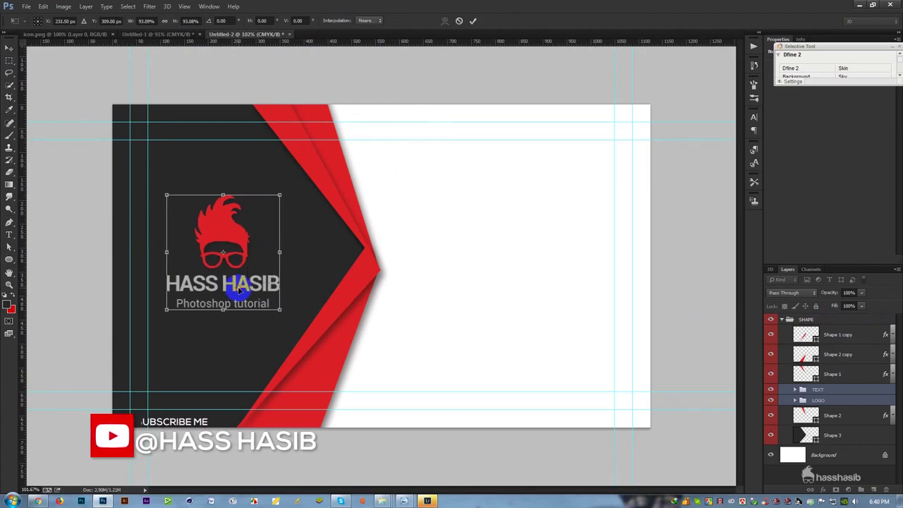
key(Return)
drag(239, 289, 244, 284)
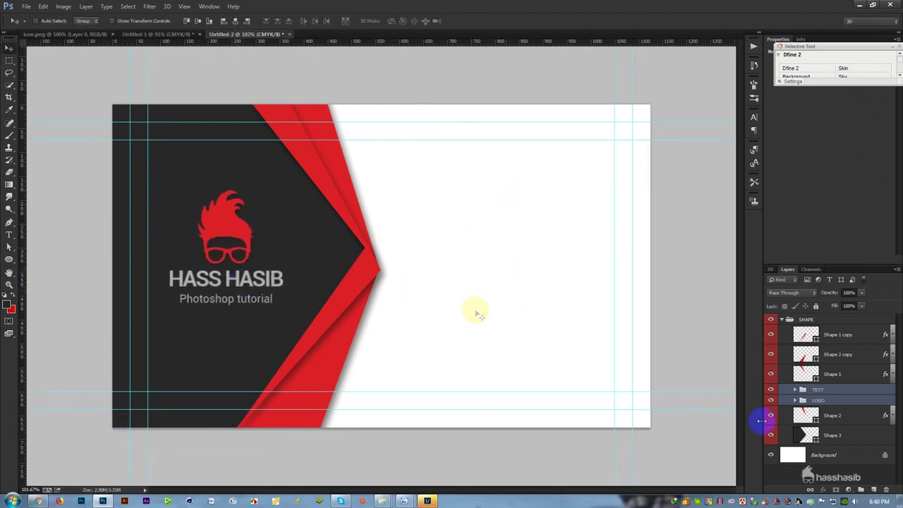
Move TEXT and LOGO above the ribbon shapes and give LOGO a yellow label
mouse_move(808, 363)
mouse_down()
mouse_move(802, 309)
mouse_move(802, 317)
mouse_up()
click(782, 342)
click(807, 331)
right_click(807, 330)
click(789, 261)
Set the TEXT group's colour label to violet
right_click(804, 330)
click(791, 290)
right_click(807, 322)
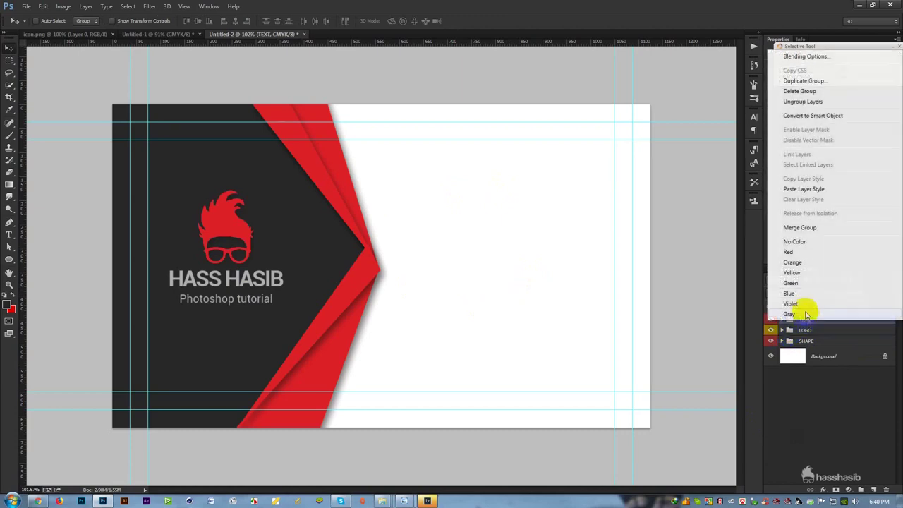
click(802, 302)
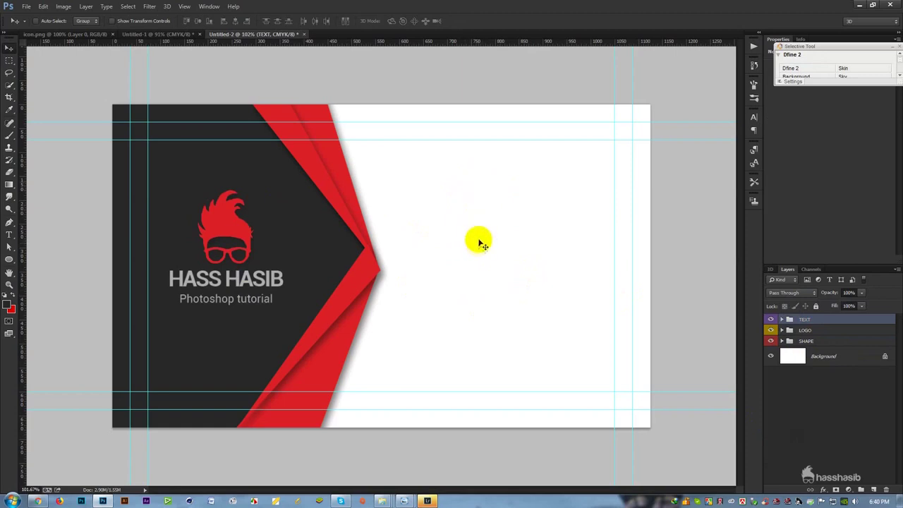
click(261, 234)
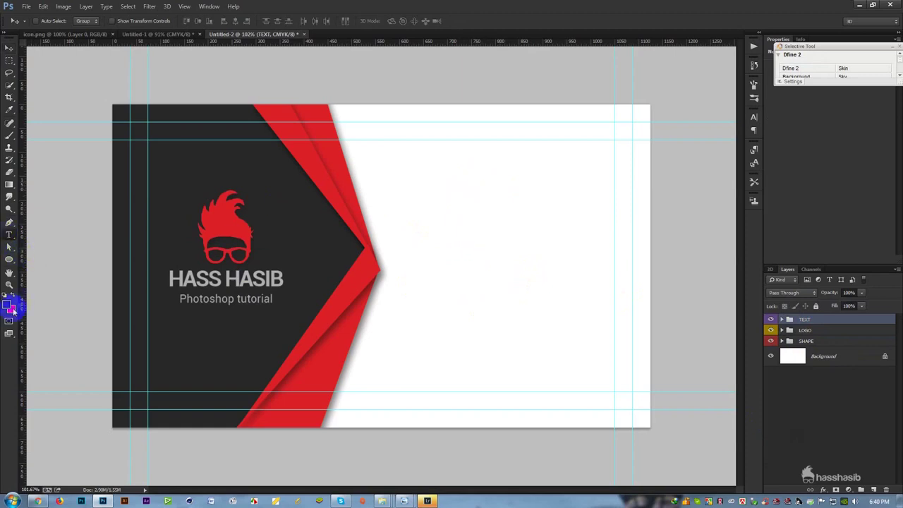
Type the owner's full name in Roboto Bold 12 pt on the white area and select the surname
key(t)
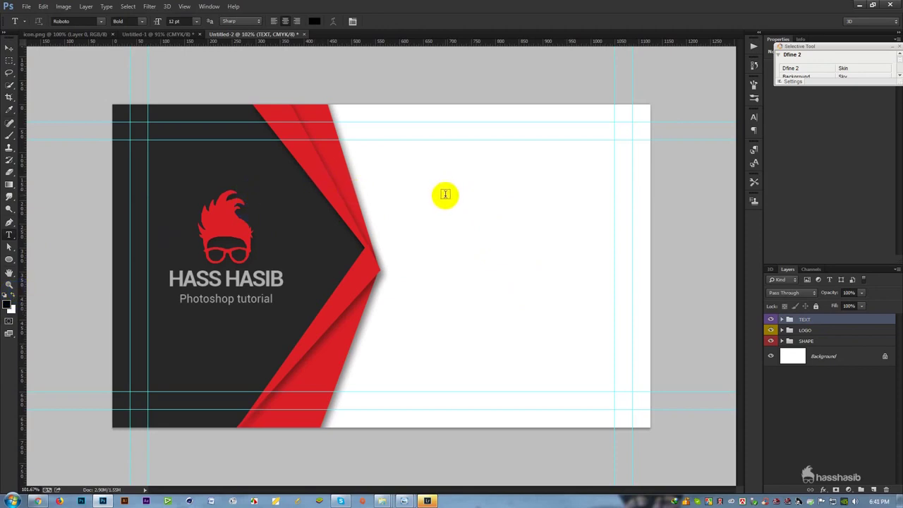
click(288, 204)
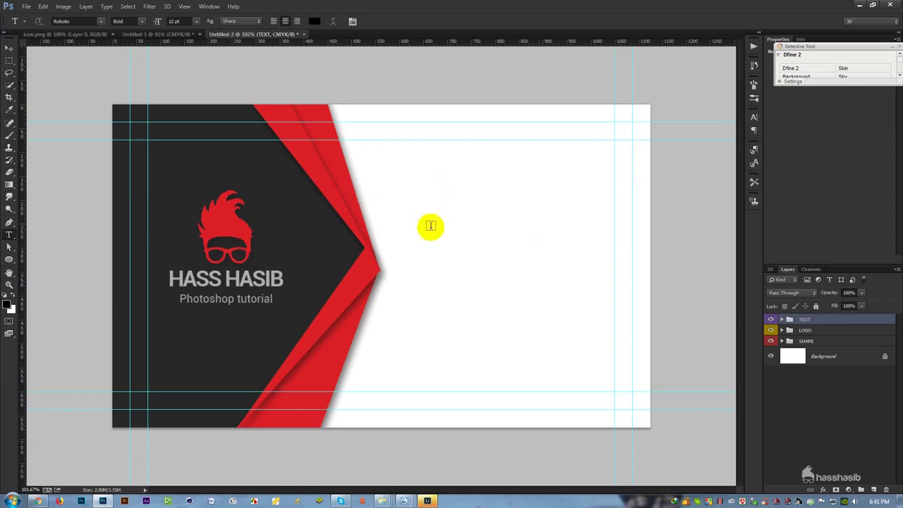
click(450, 183)
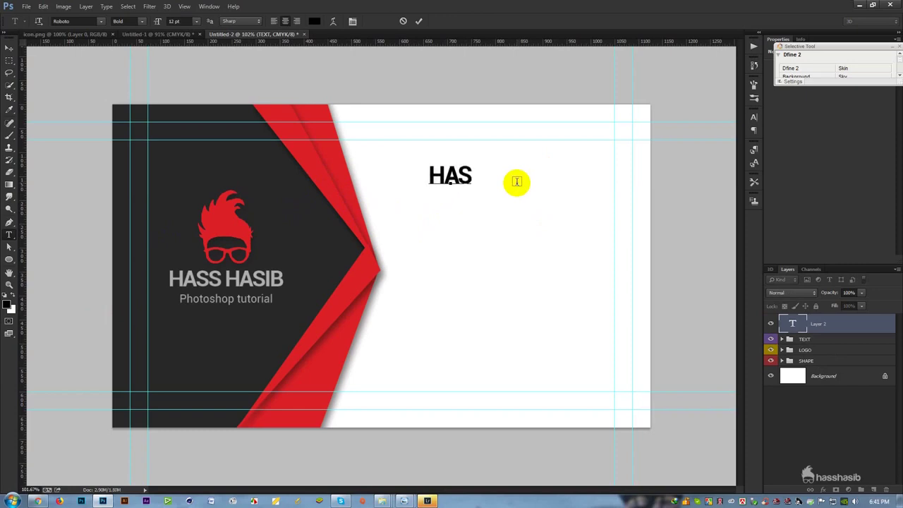
key(ctrl+a)
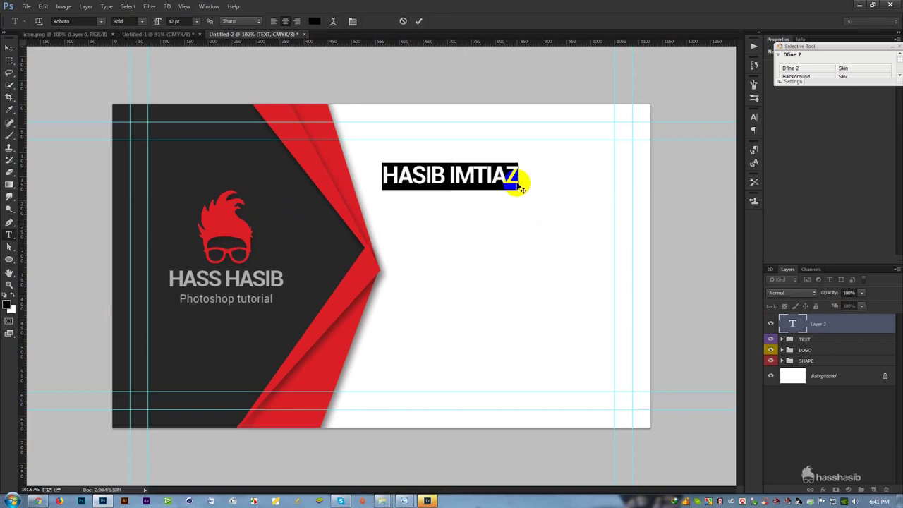
drag(534, 235, 585, 252)
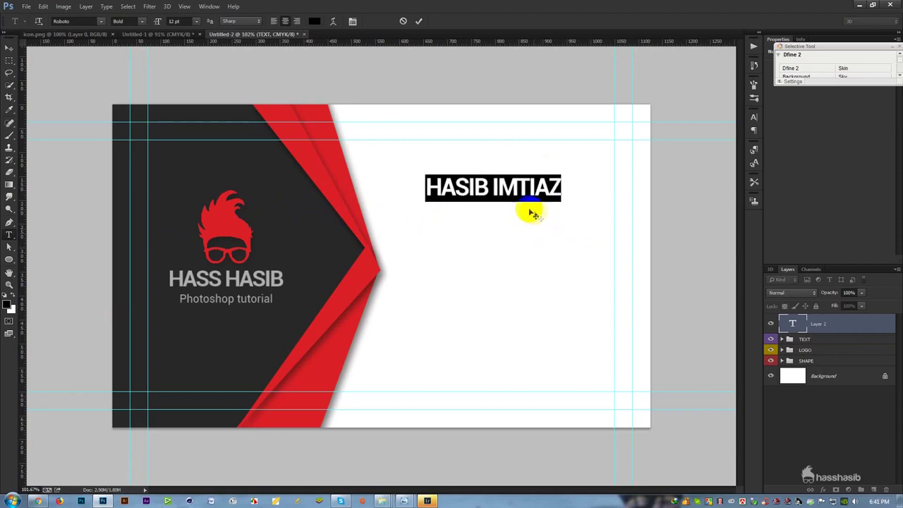
click(490, 192)
key(shift+End)
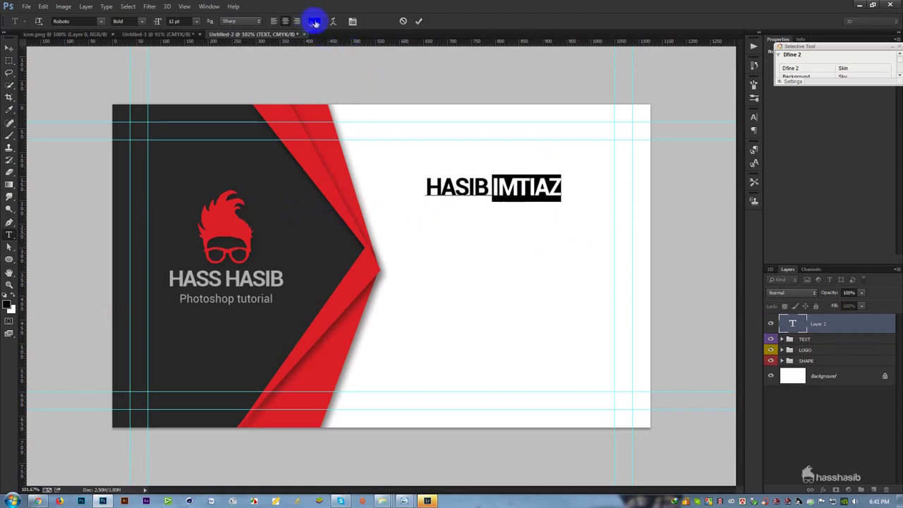
click(313, 22)
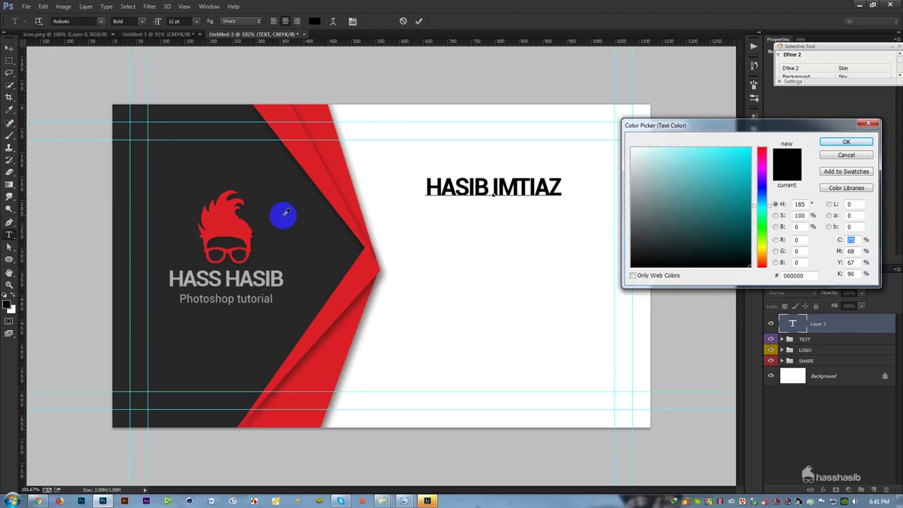
Colour the surname with the sampled dark grey and the first name with the ribbon red
click(299, 228)
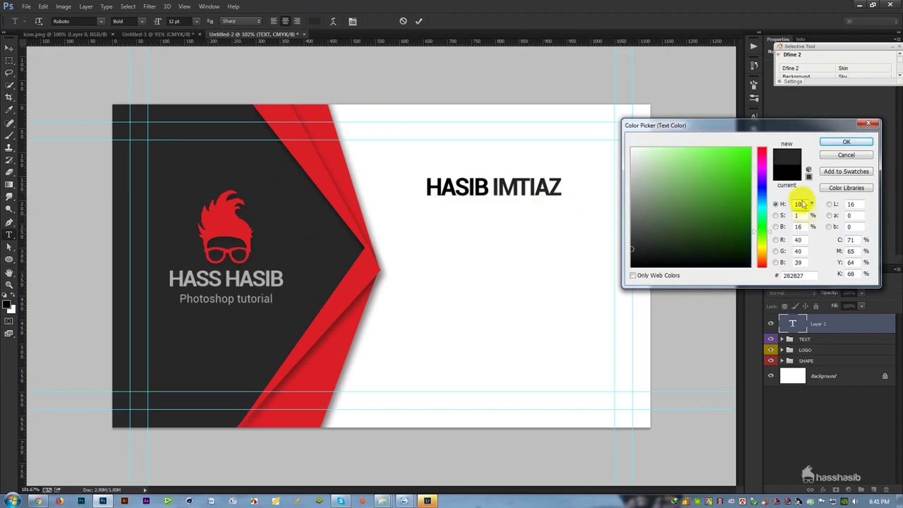
click(843, 142)
drag(494, 187, 388, 174)
click(313, 20)
click(288, 121)
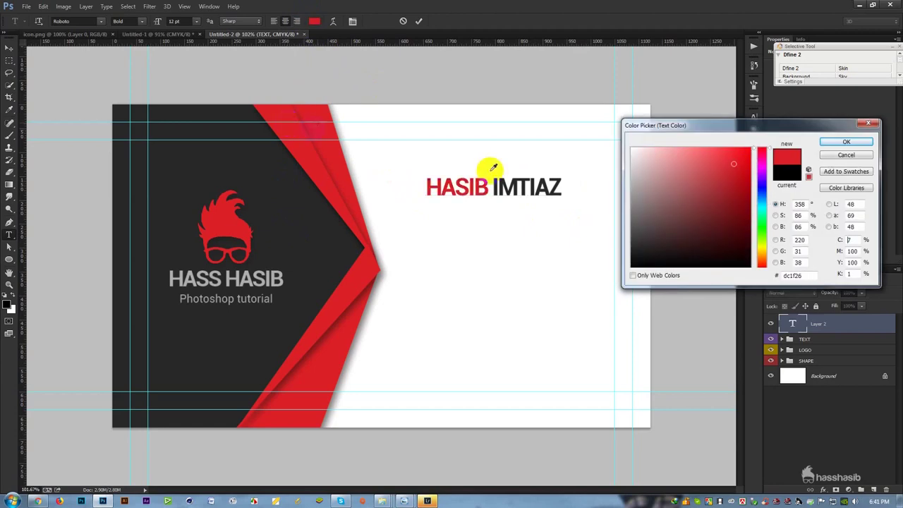
click(843, 142)
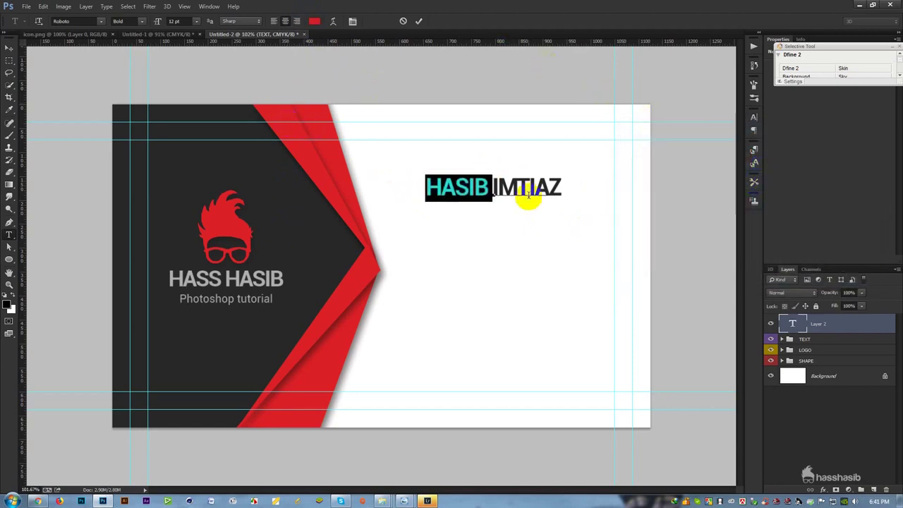
Widen the name's letter tracking, commit it, and Alt-drag a copy just below
drag(566, 185, 392, 178)
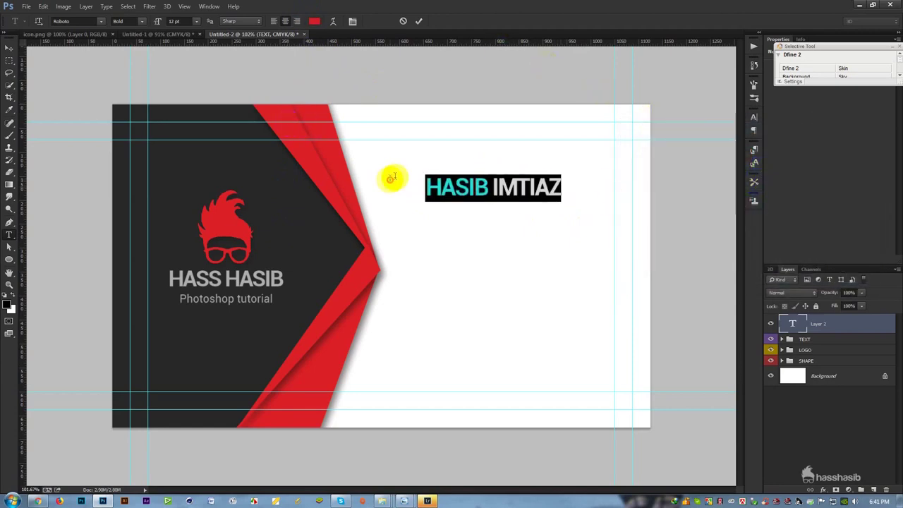
click(755, 117)
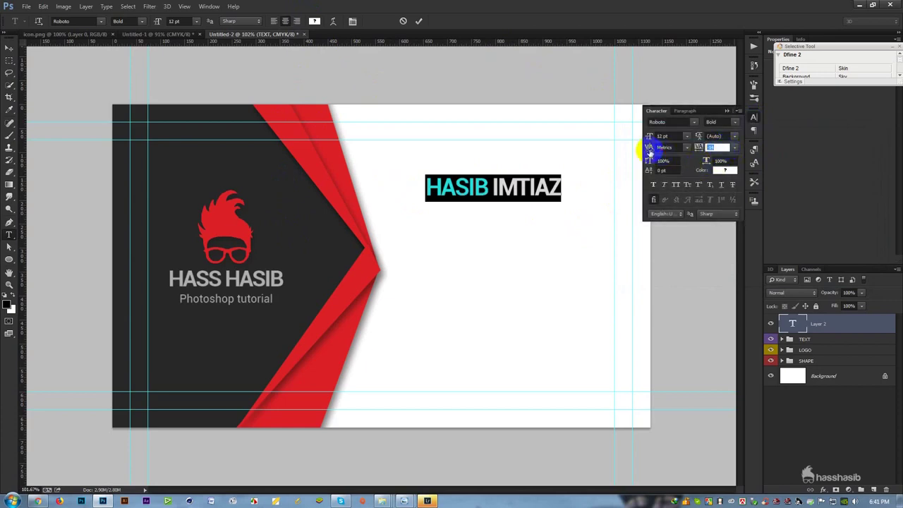
drag(648, 149, 676, 141)
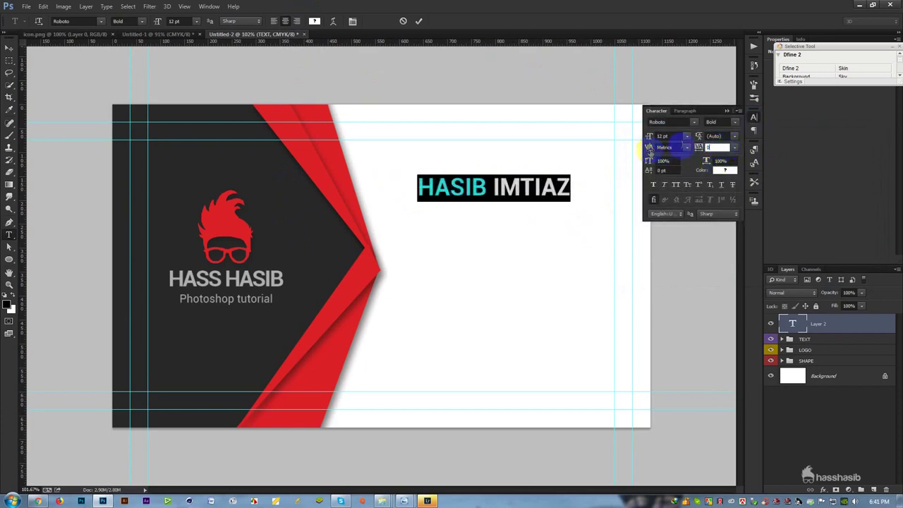
click(728, 111)
click(419, 21)
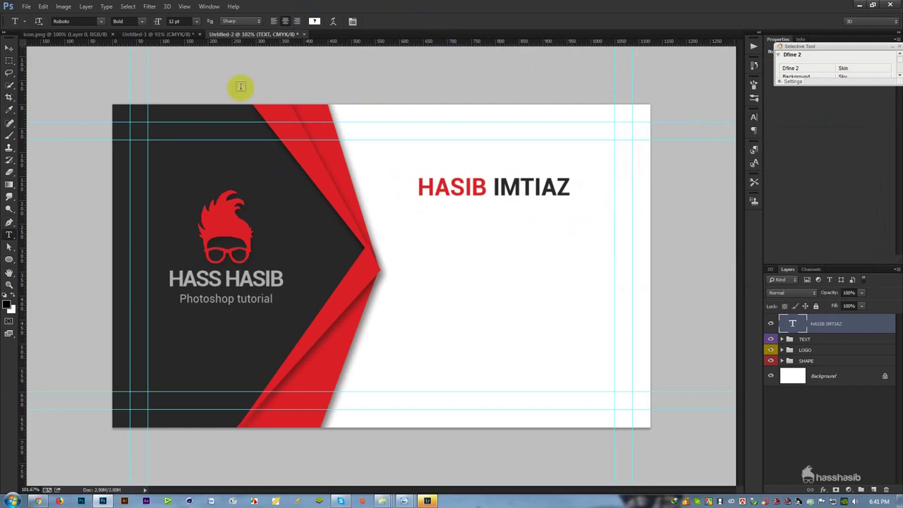
click(10, 47)
drag(498, 190, 500, 209)
Retype the duplicate line as 'Graphic Designer'
double_click(793, 323)
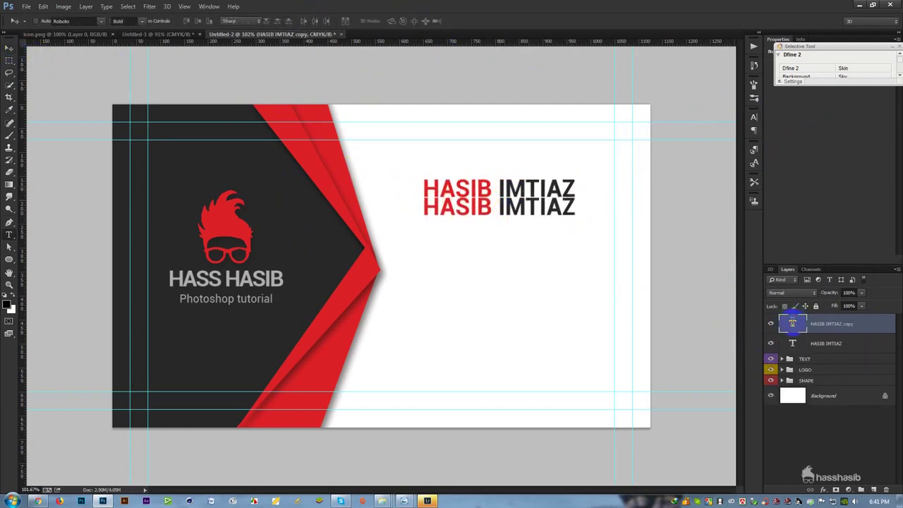
text(Graphic Designer)
key(ctrl+Return)
key(ctrl+s)
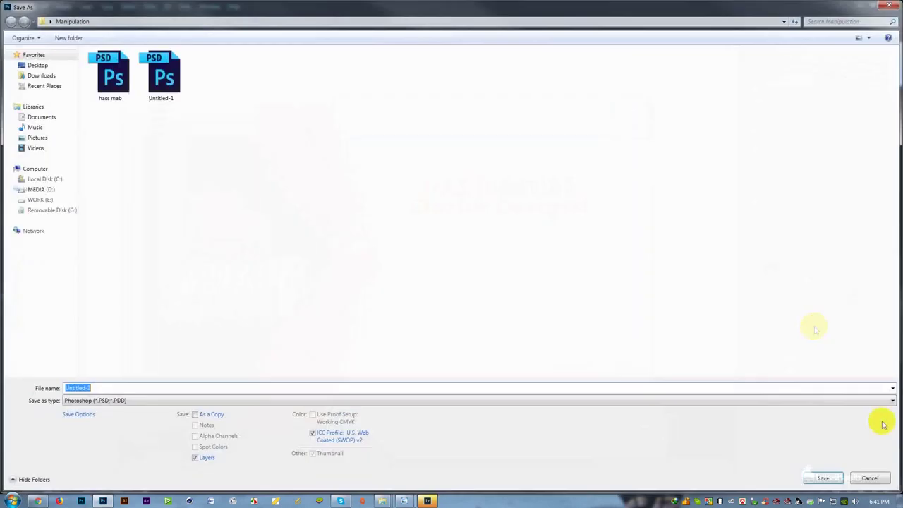
click(869, 477)
Set Graphic Designer to Roboto Regular 6 pt and align it under the name's start
double_click(800, 323)
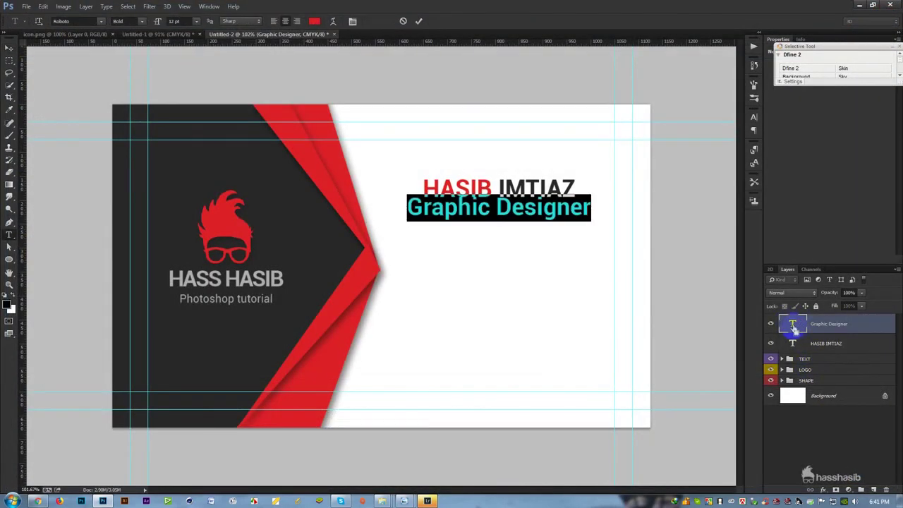
click(141, 21)
click(141, 106)
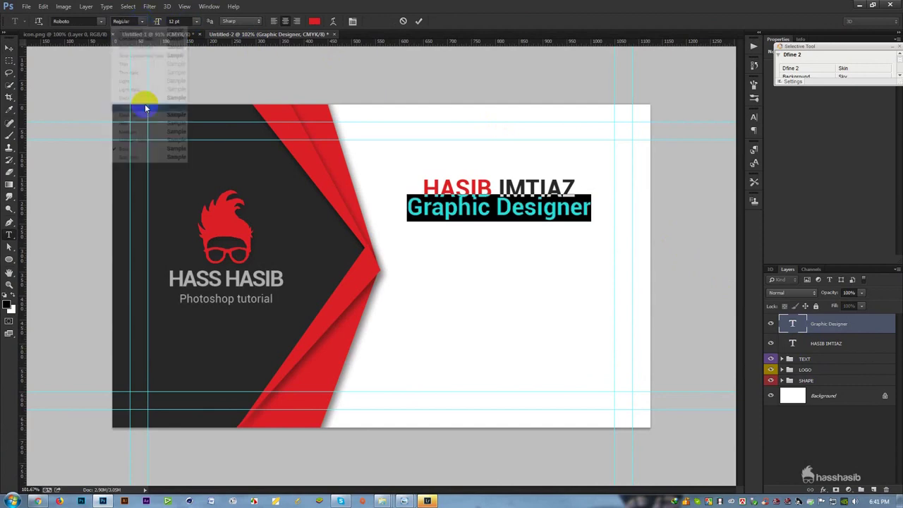
click(197, 22)
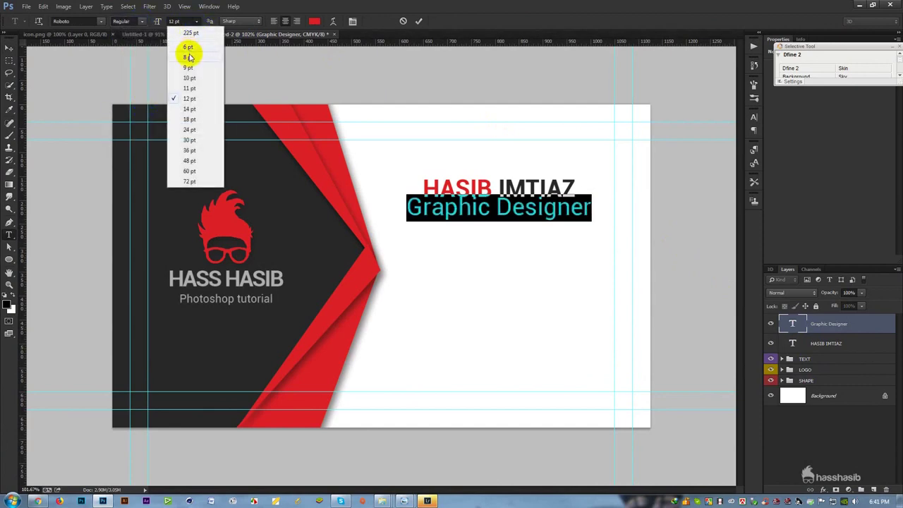
click(187, 31)
click(418, 20)
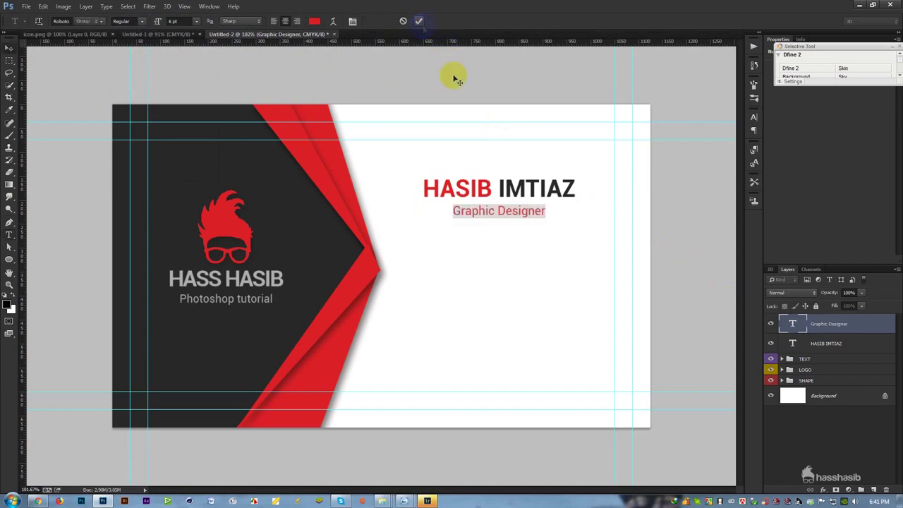
key(v)
mouse_move(535, 214)
mouse_down()
mouse_move(501, 212)
mouse_move(507, 208)
mouse_up()
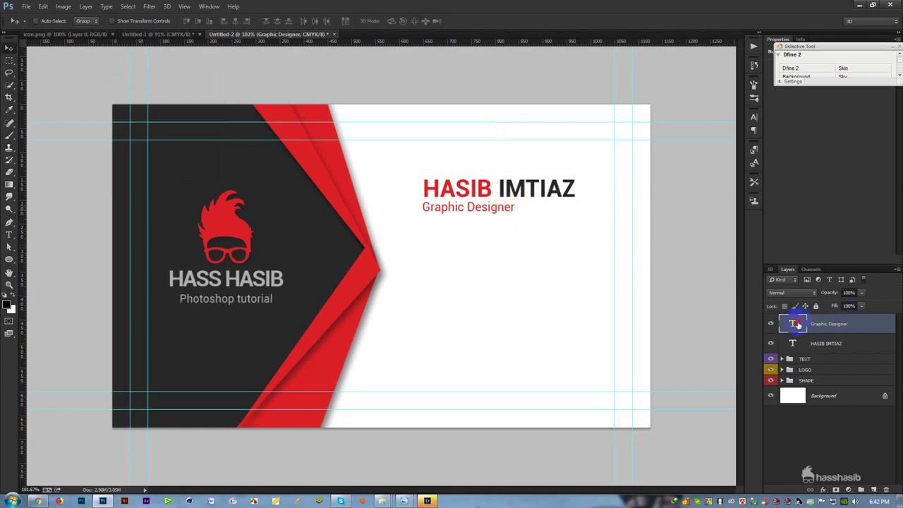
Colour Graphic Designer with the dark panel grey sampled in the Color Picker
double_click(797, 324)
click(314, 21)
click(259, 171)
click(788, 162)
click(834, 143)
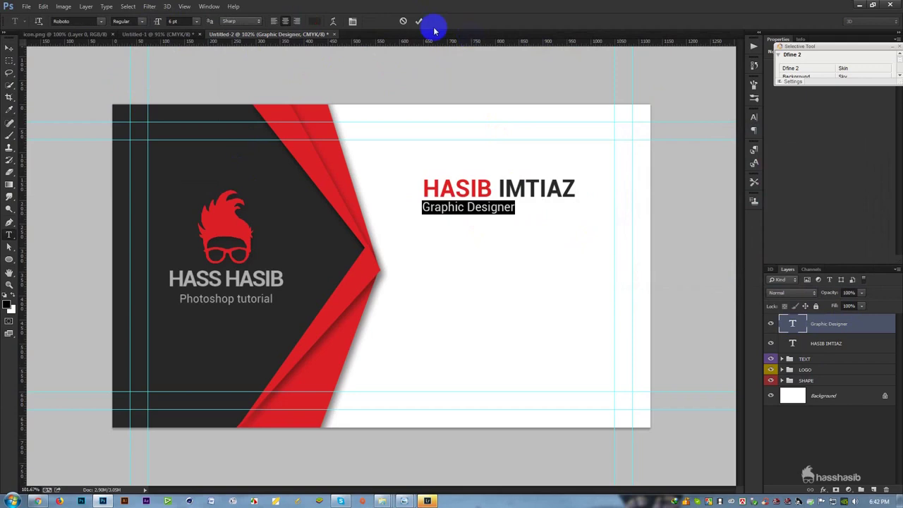
key(v)
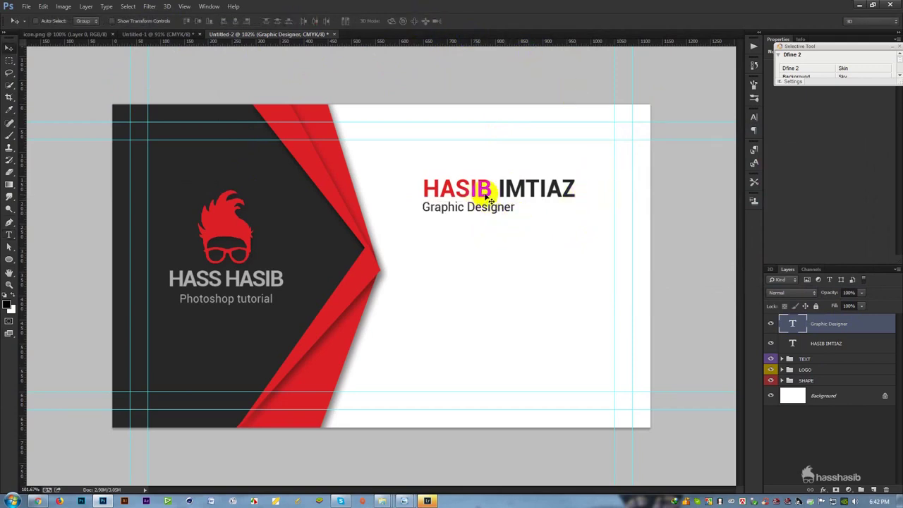
Add a vertical guide and line the name and title block up against it
shift+click(804, 343)
drag(566, 219, 577, 205)
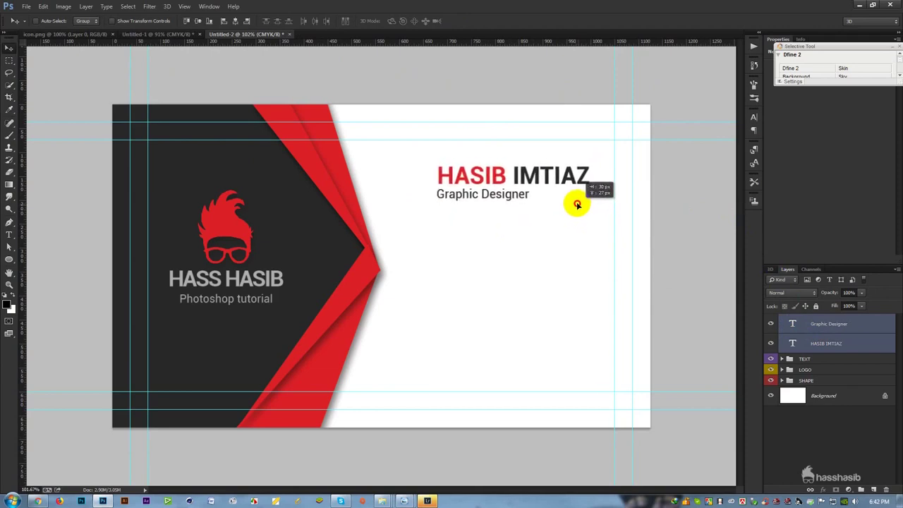
drag(577, 204, 570, 213)
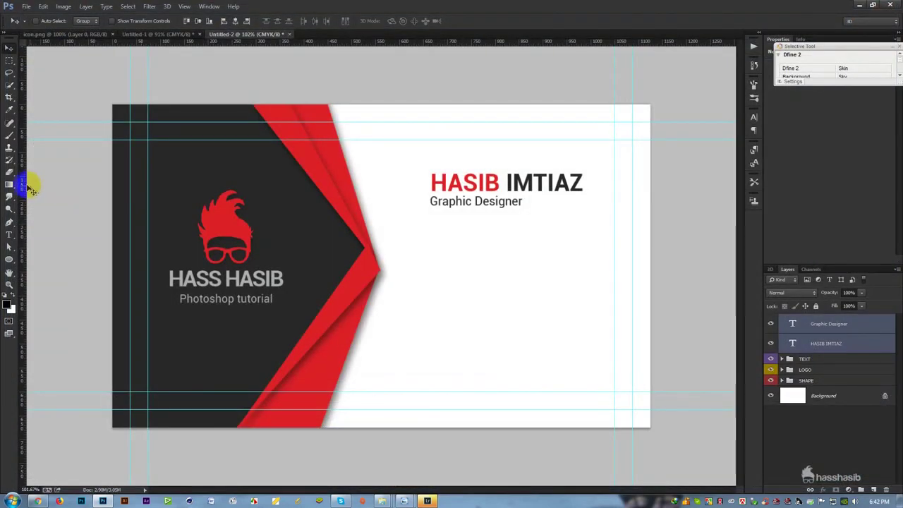
drag(22, 181, 275, 260)
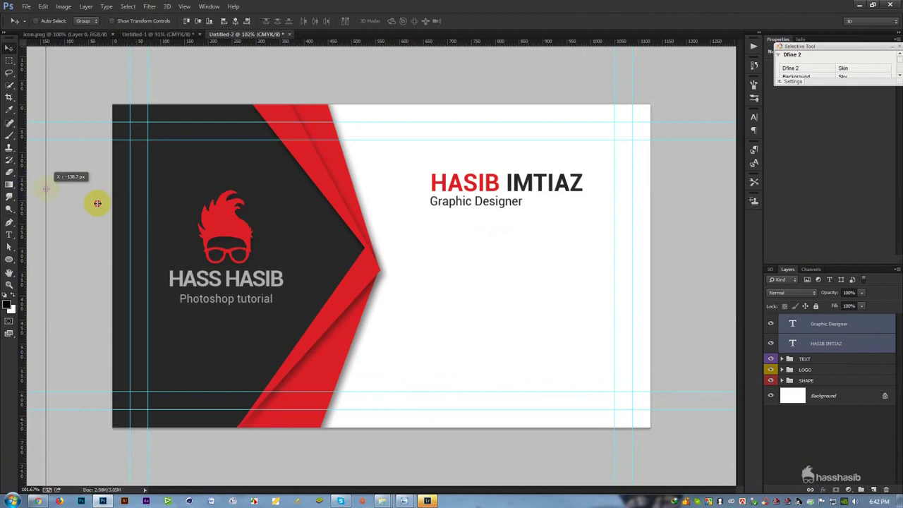
drag(276, 259, 423, 311)
drag(435, 245, 448, 248)
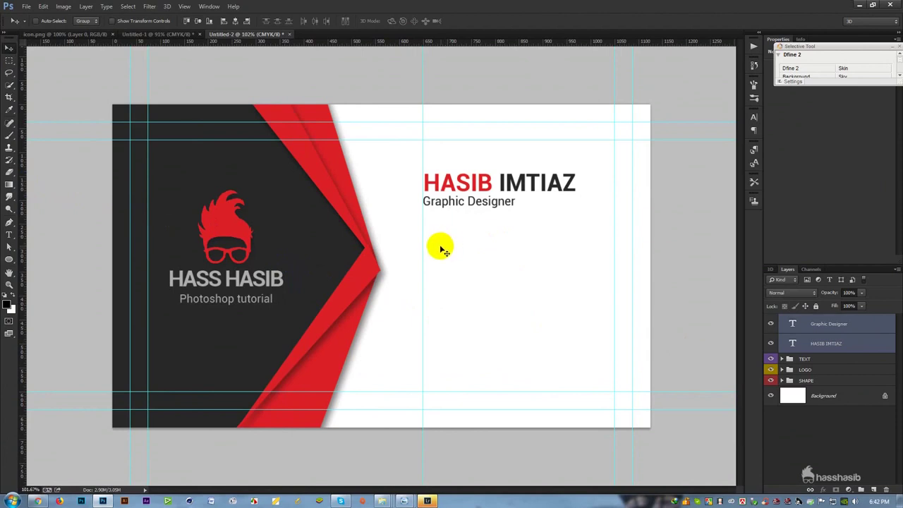
Nudge the name left, group name and title as NAME TEXT, and label it blue
click(839, 342)
key(Left)
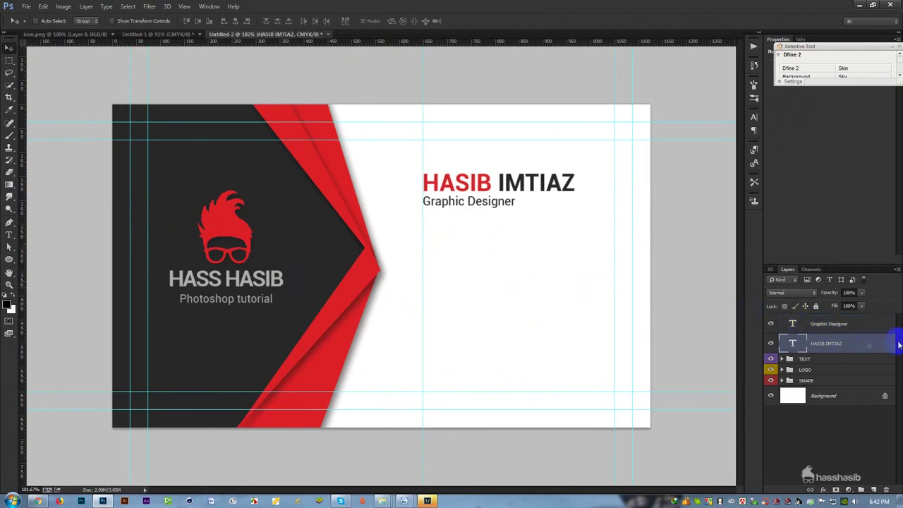
shift+click(848, 325)
key(ctrl+g)
text(NAME TEXT)
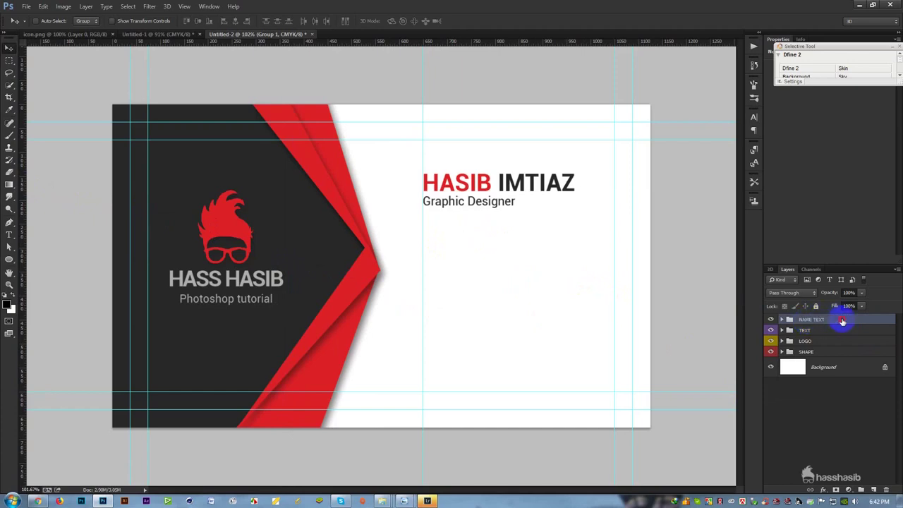
right_click(836, 323)
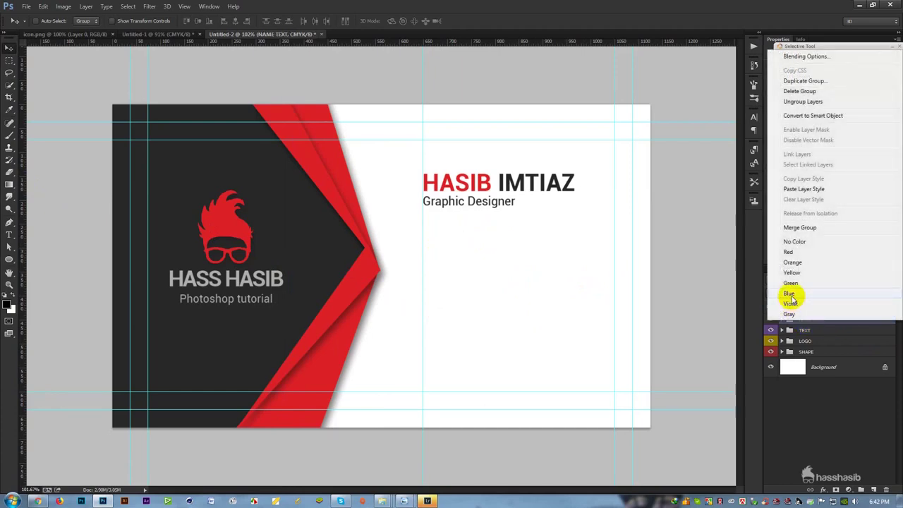
click(790, 294)
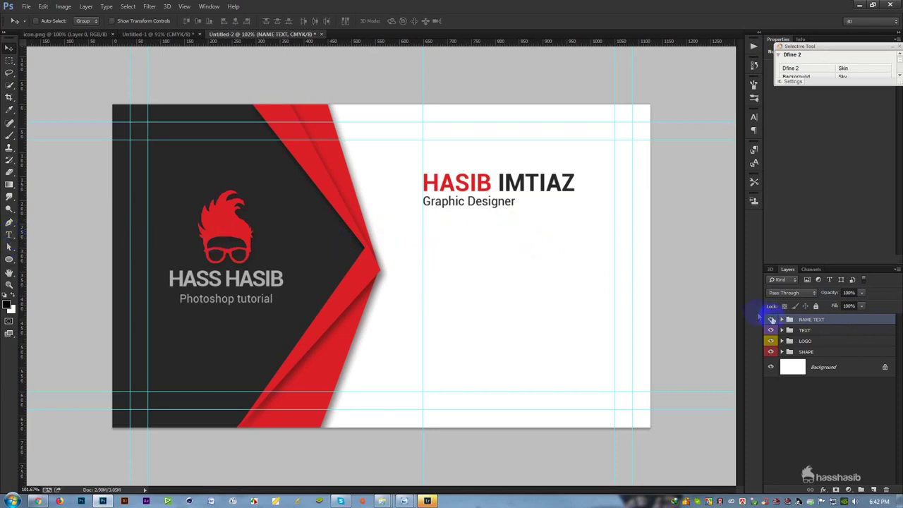
click(782, 320)
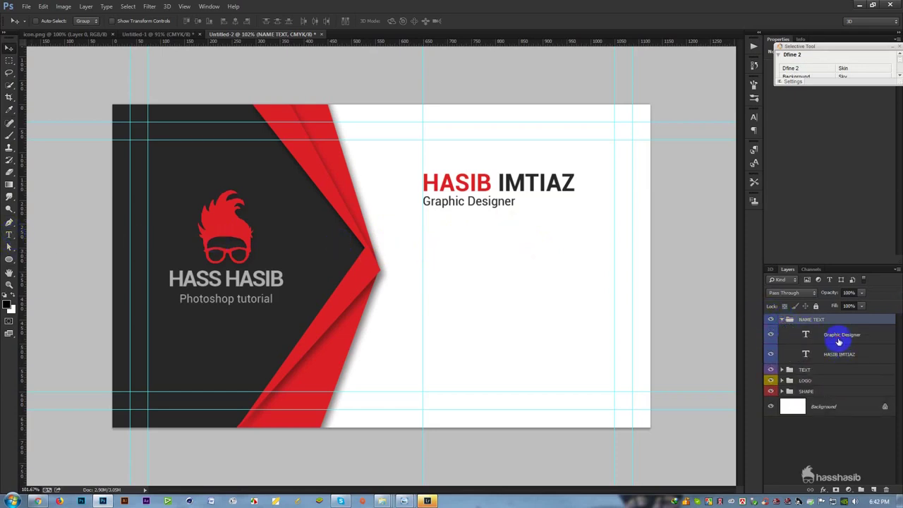
Duplicate Graphic Designer lower, move it out of NAME TEXT, and retype it as a phone number
drag(500, 225, 500, 276)
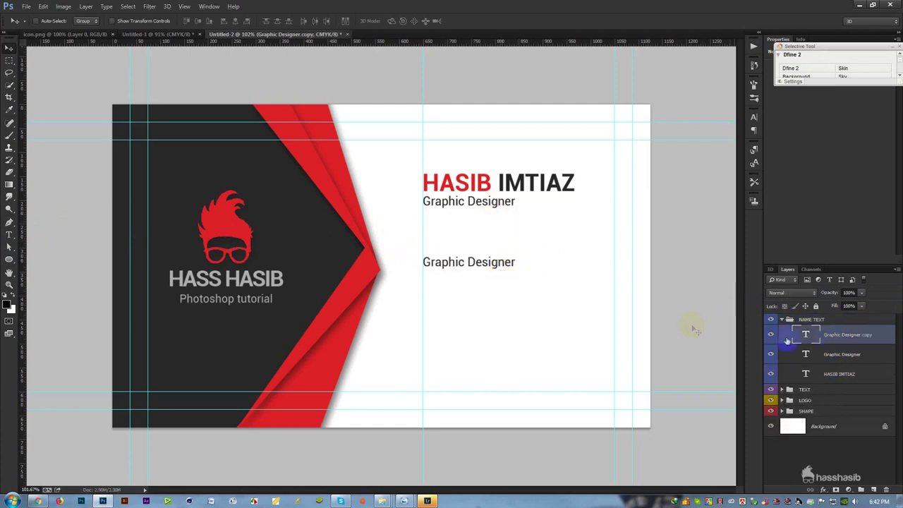
drag(813, 319, 813, 314)
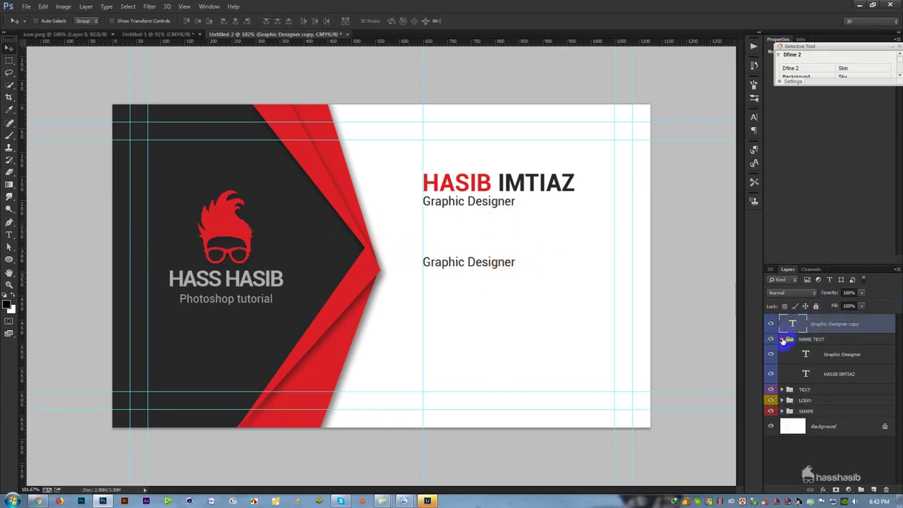
click(782, 339)
double_click(792, 322)
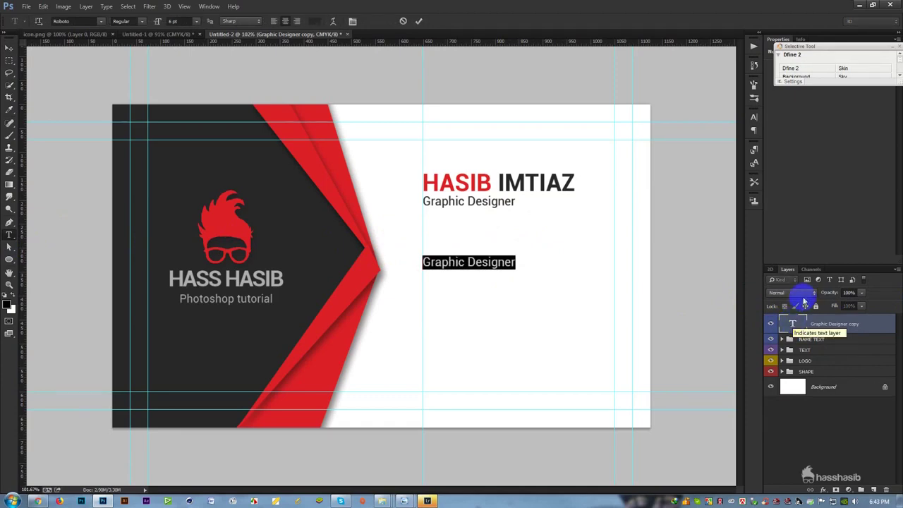
key(BackSpace)
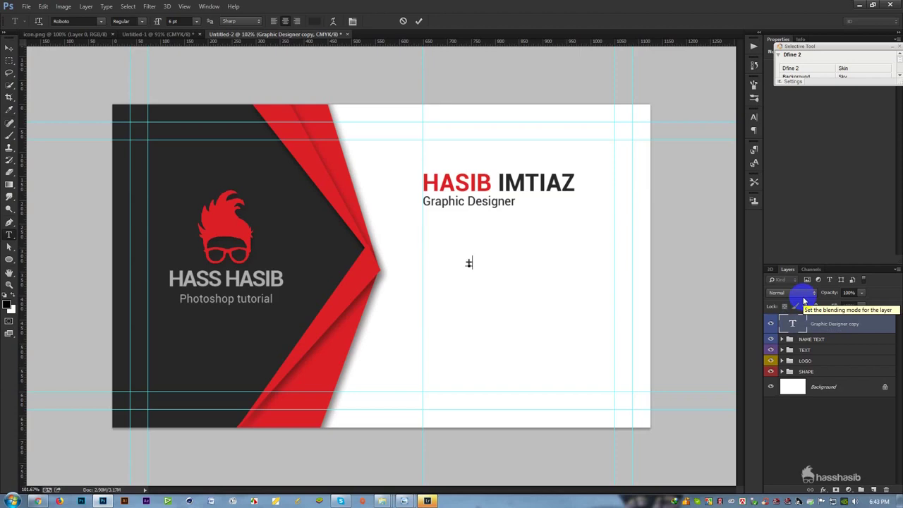
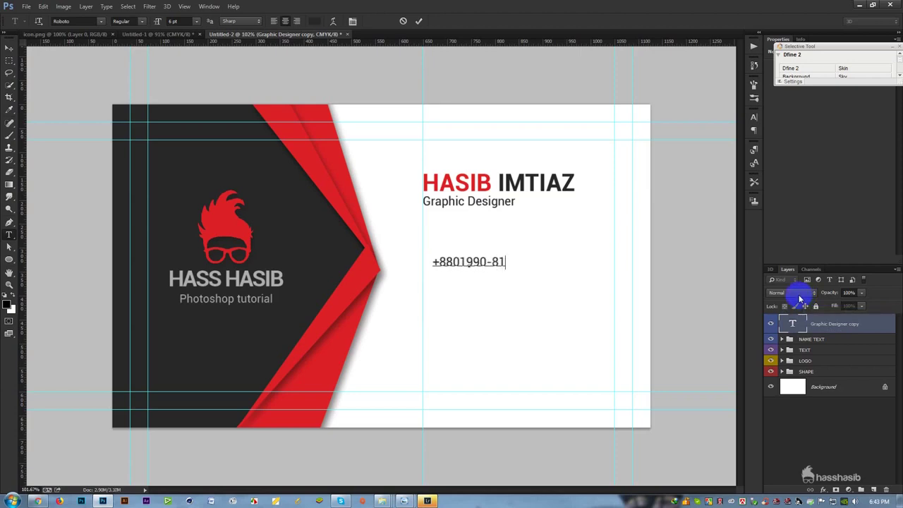
Left-align the phone number and line its left edge up with the guide
key(ctrl+a)
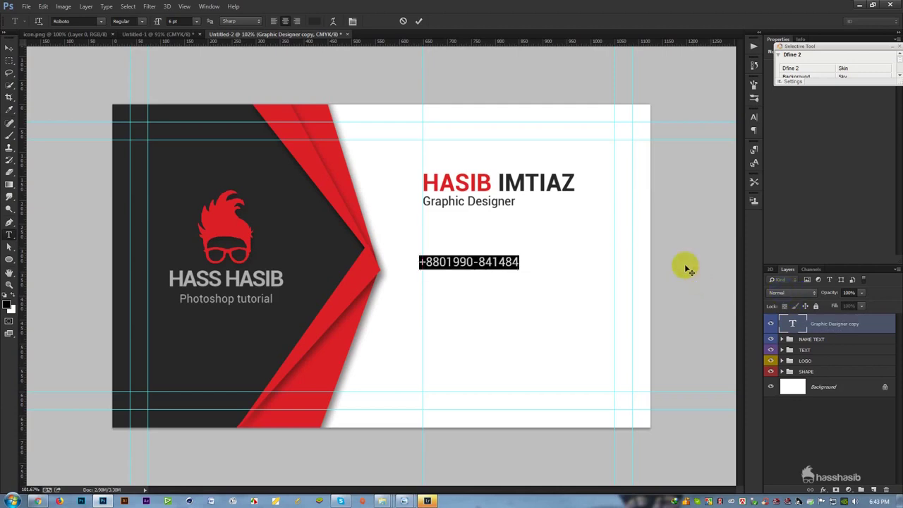
click(274, 22)
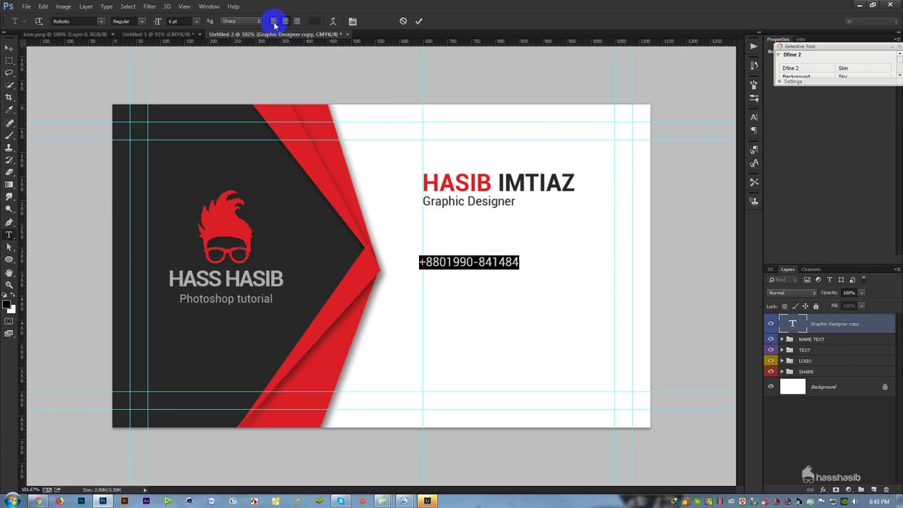
click(419, 21)
key(v)
mouse_move(564, 280)
mouse_down()
mouse_move(519, 276)
mouse_move(525, 289)
mouse_up()
Add a second phone number line by pasting the number and changing its middle digits
key(ctrl+z)
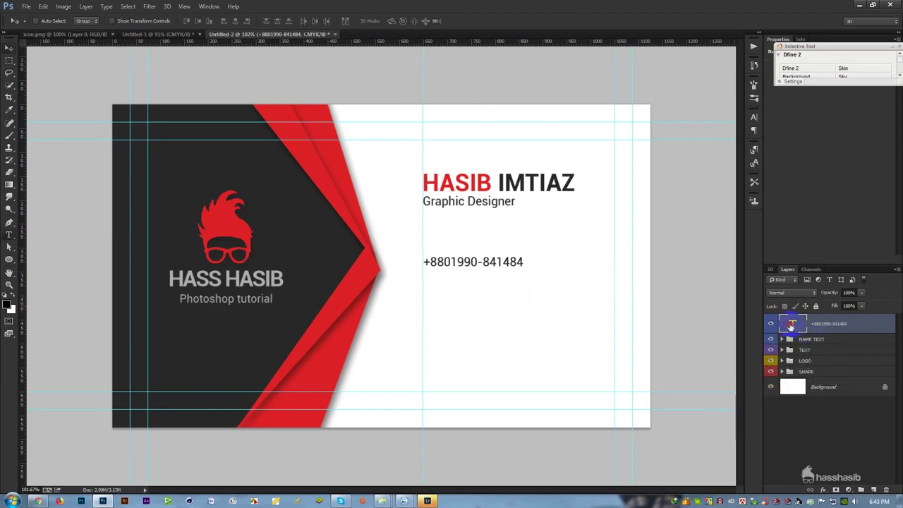
double_click(508, 261)
click(533, 263)
key(ctrl+a)
key(ctrl+c)
key(Right)
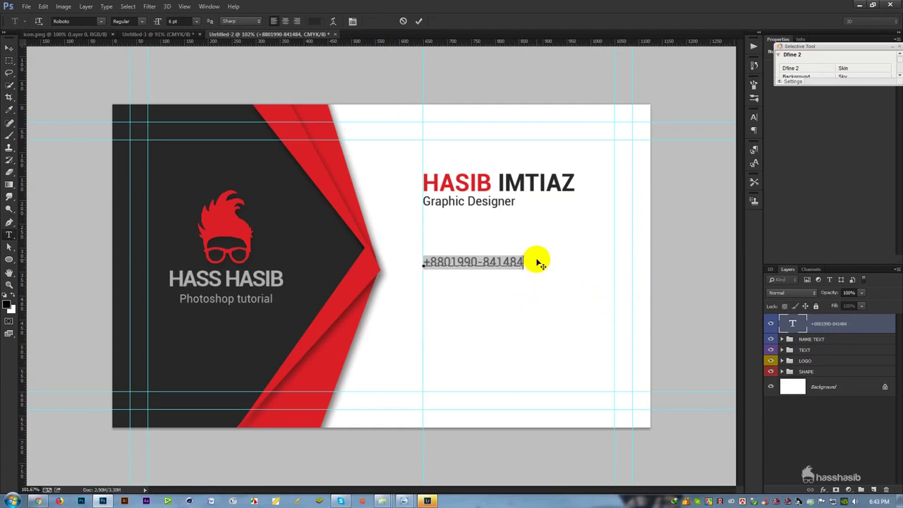
key(Return)
key(ctrl+v)
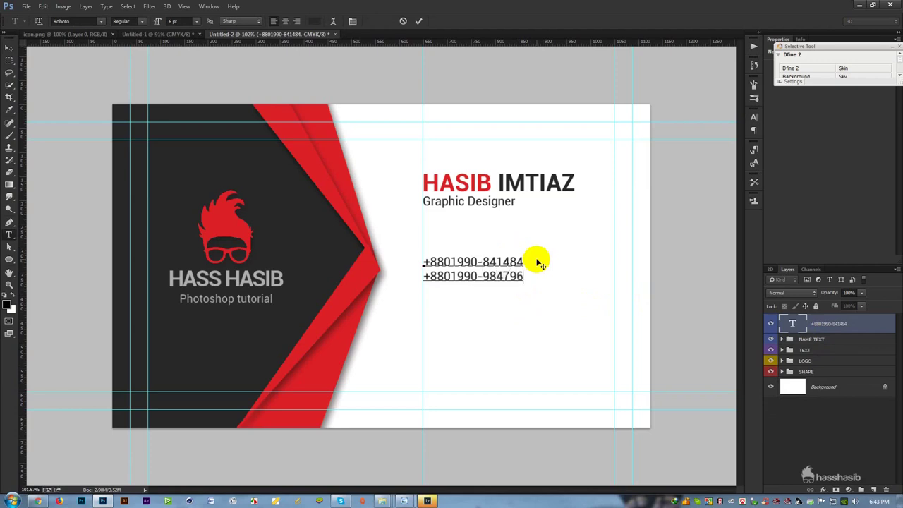
drag(478, 276, 455, 276)
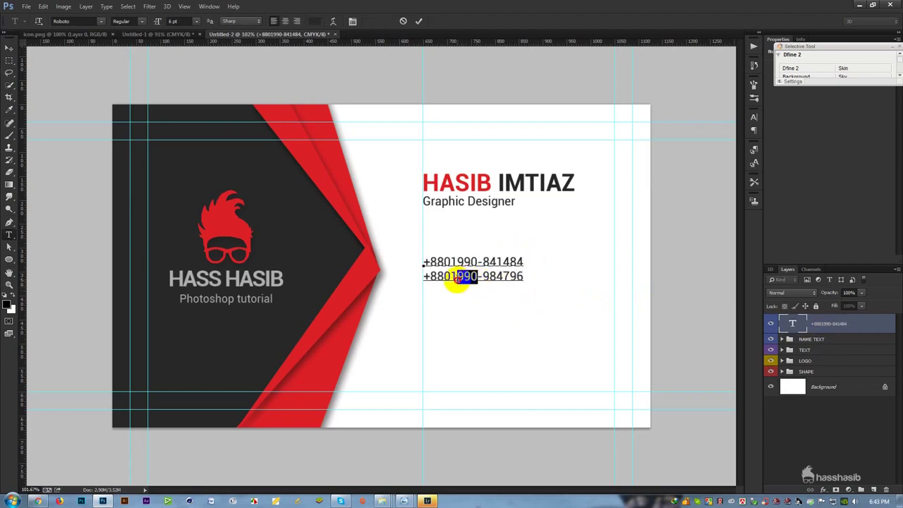
text(759)
click(418, 22)
Alt-drag a copy of the phone block lower on the card and select its text
key(v)
drag(513, 258, 511, 315)
double_click(790, 325)
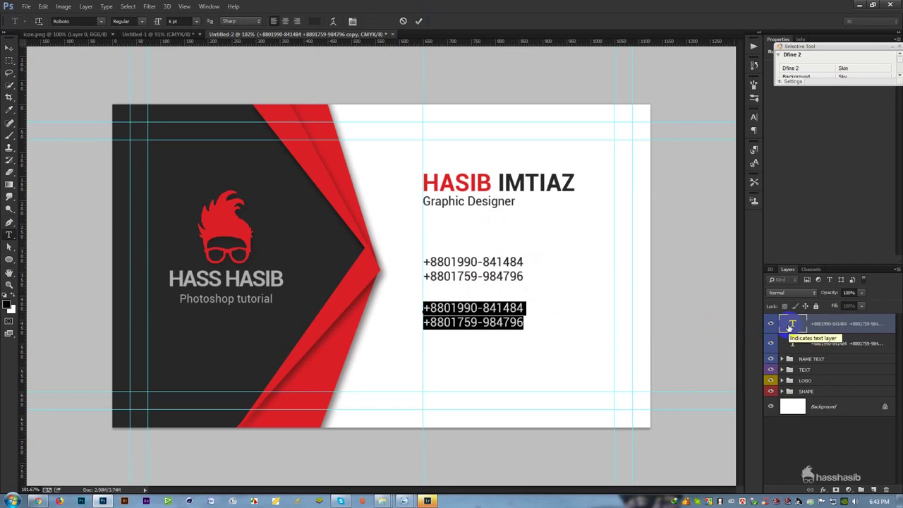
Type the e-mail and website lines into the copied text layer and commit them
text(assh)
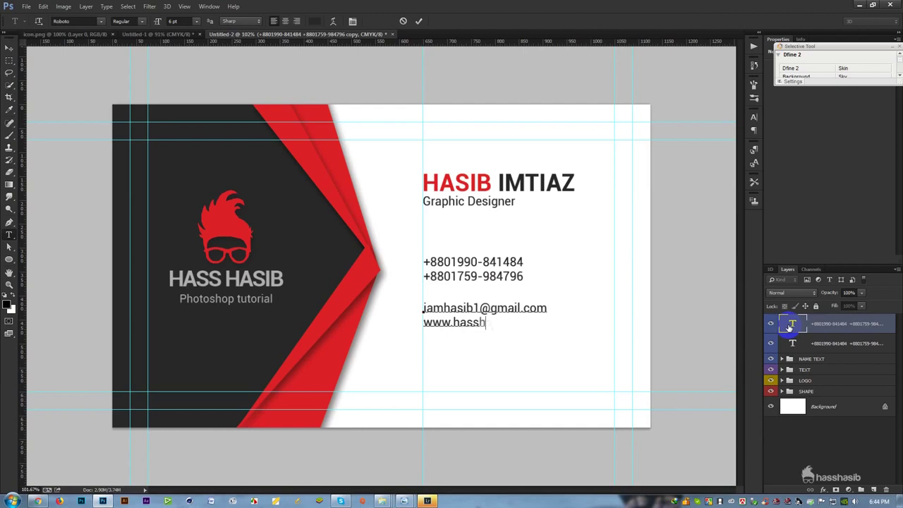
text(b.com)
click(419, 22)
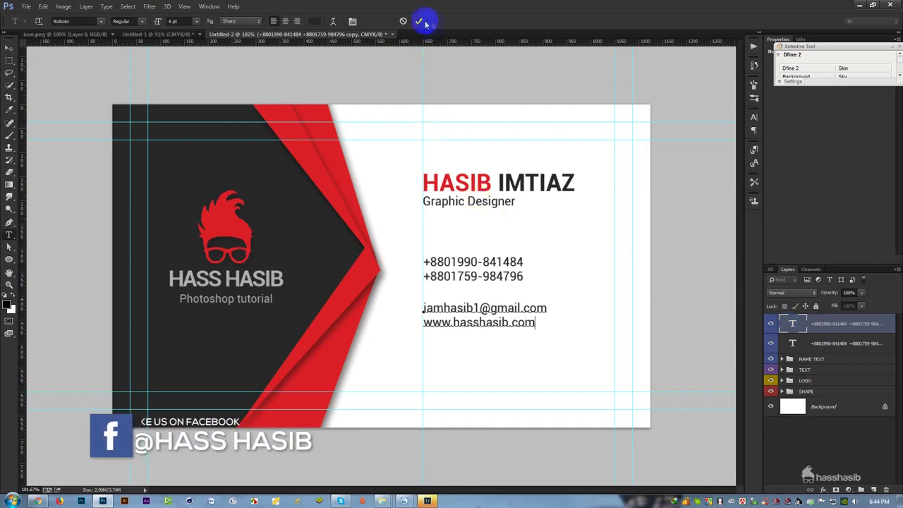
Duplicate the e-mail block downward and replace its text with a two-line postal address
key(v)
click(515, 310)
drag(515, 311, 528, 344)
double_click(793, 324)
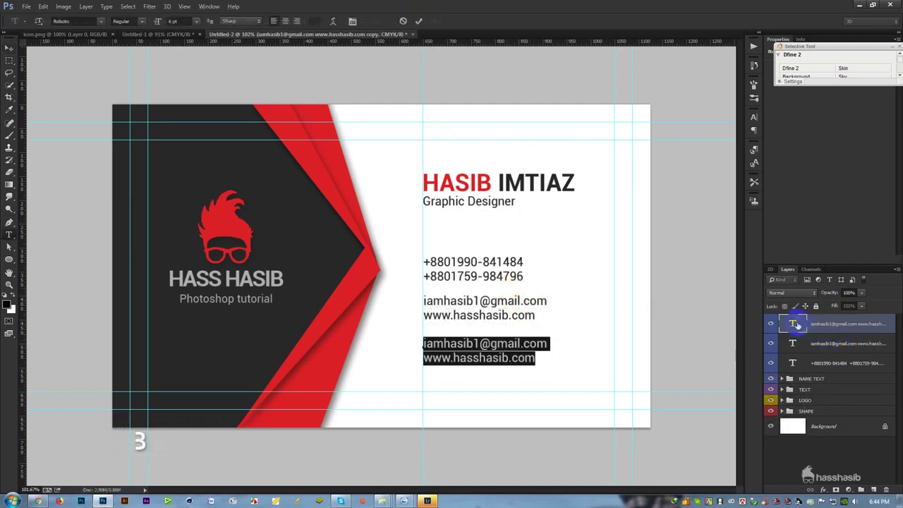
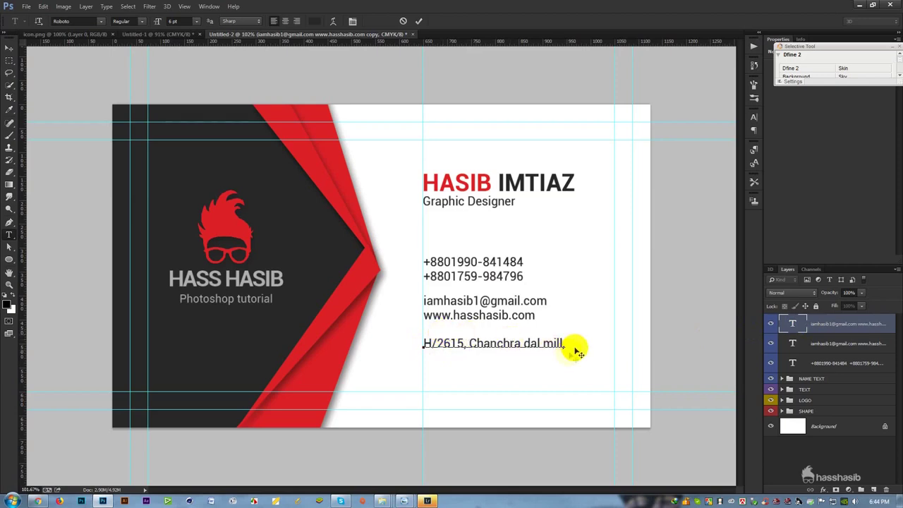
click(565, 345)
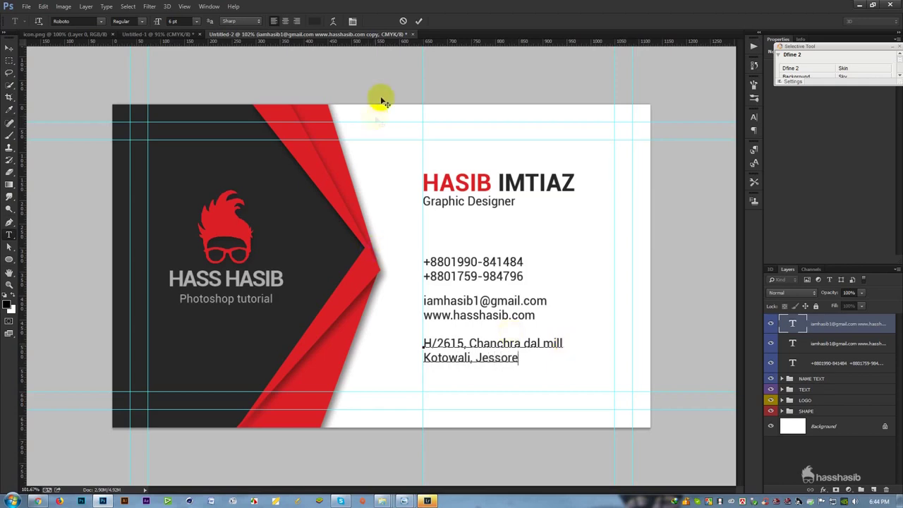
click(418, 21)
key(v)
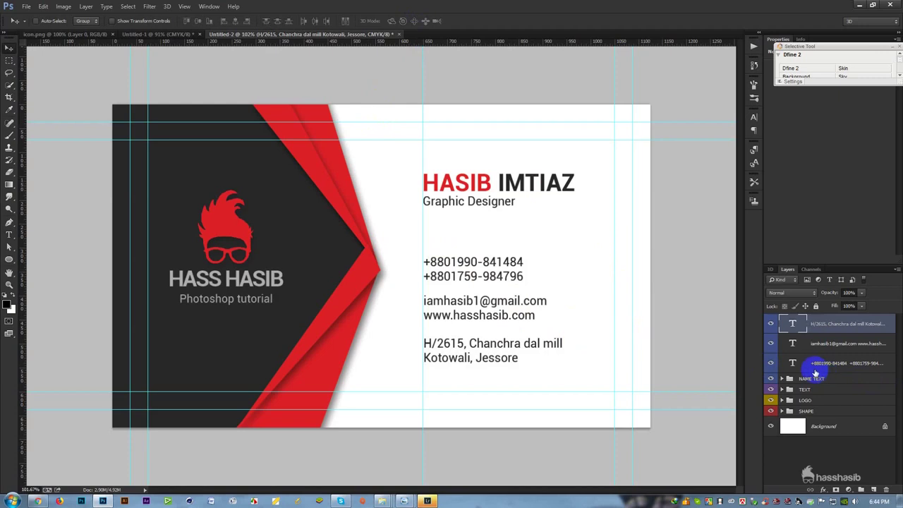
shift+click(817, 364)
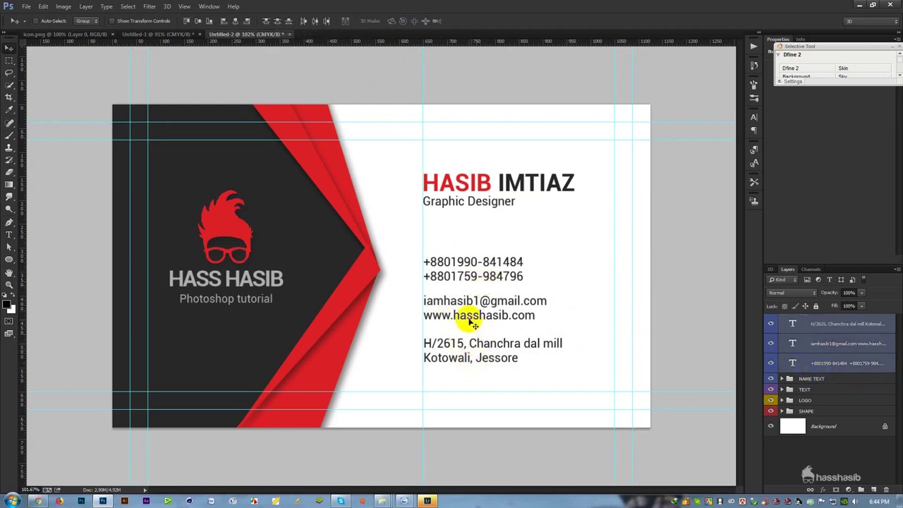
Shift the contact text blocks right and draw a small square beside the phone numbers
drag(503, 318, 532, 318)
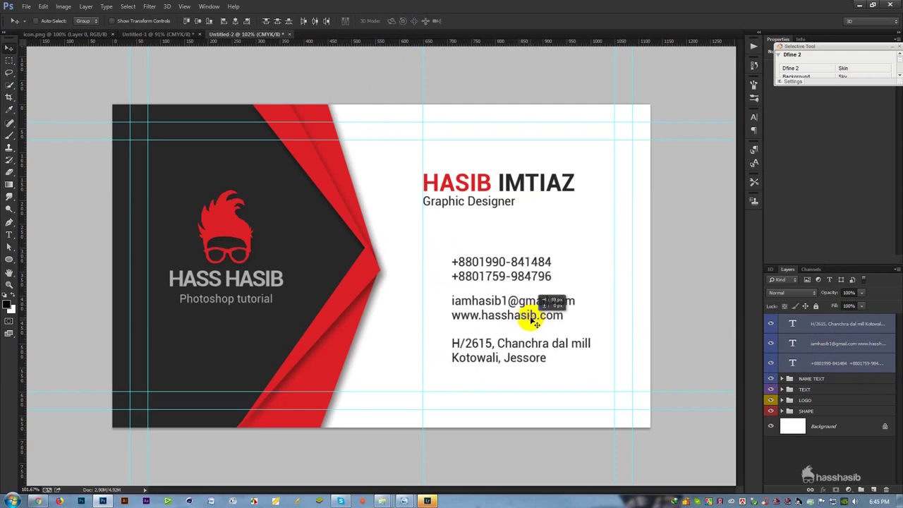
drag(532, 319, 531, 319)
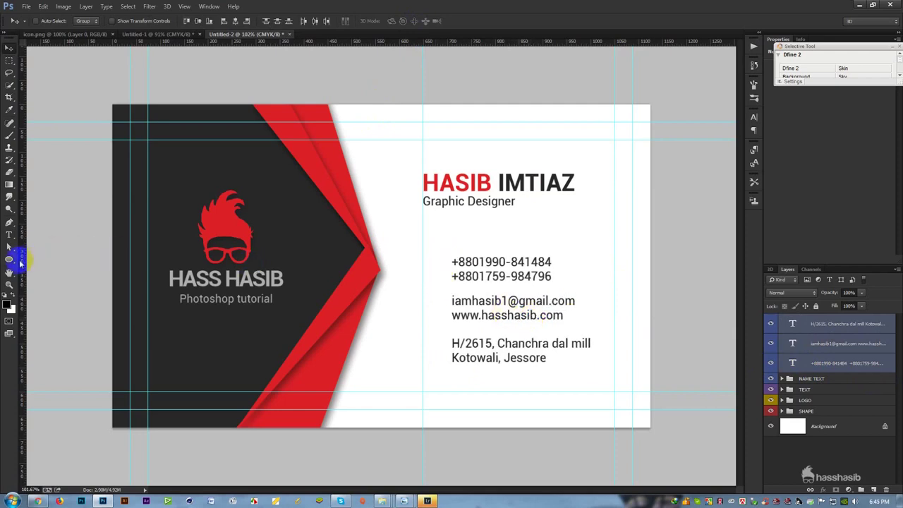
click(15, 262)
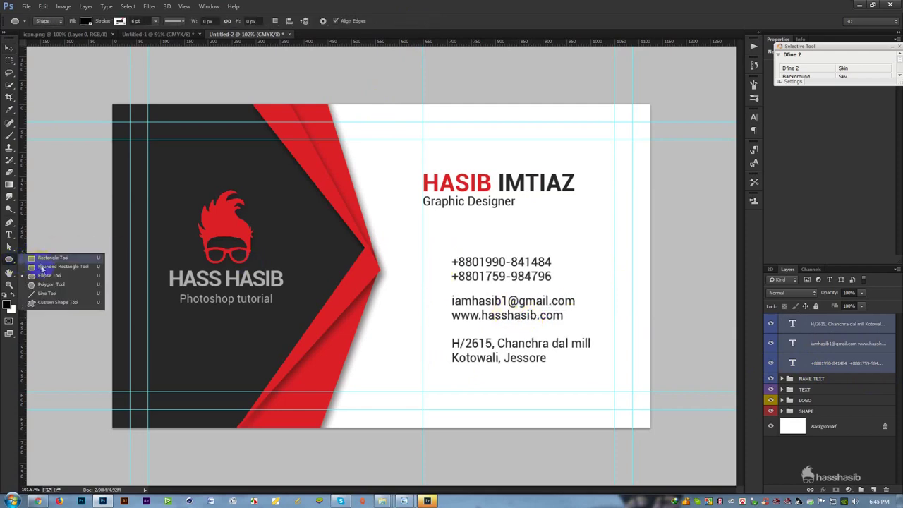
click(53, 258)
drag(424, 262, 445, 282)
click(10, 49)
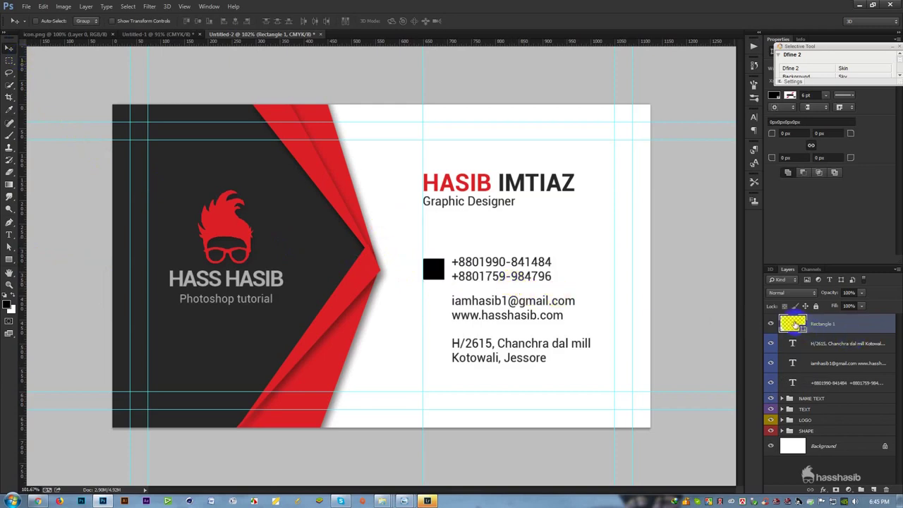
Fill the square with the ribbon red and copy it beside the e-mail and address lines
double_click(794, 323)
click(357, 278)
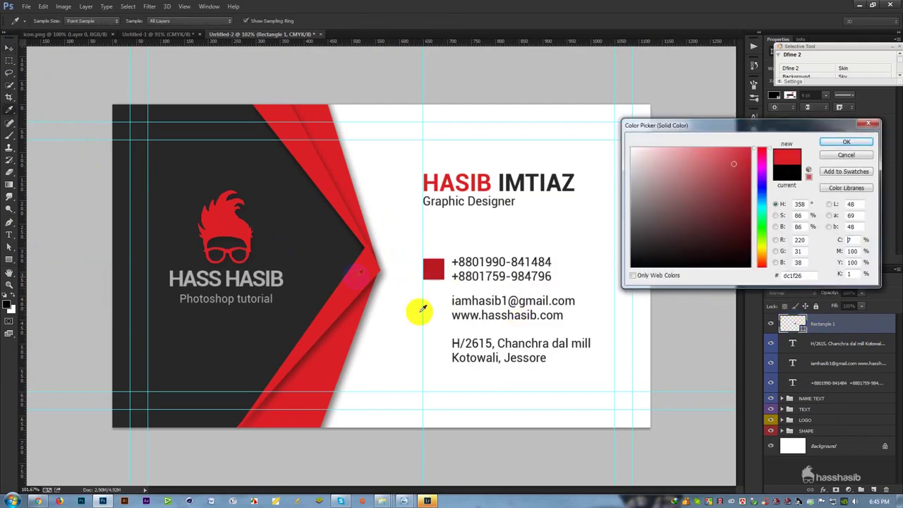
click(843, 143)
drag(433, 265, 477, 328)
click(847, 346)
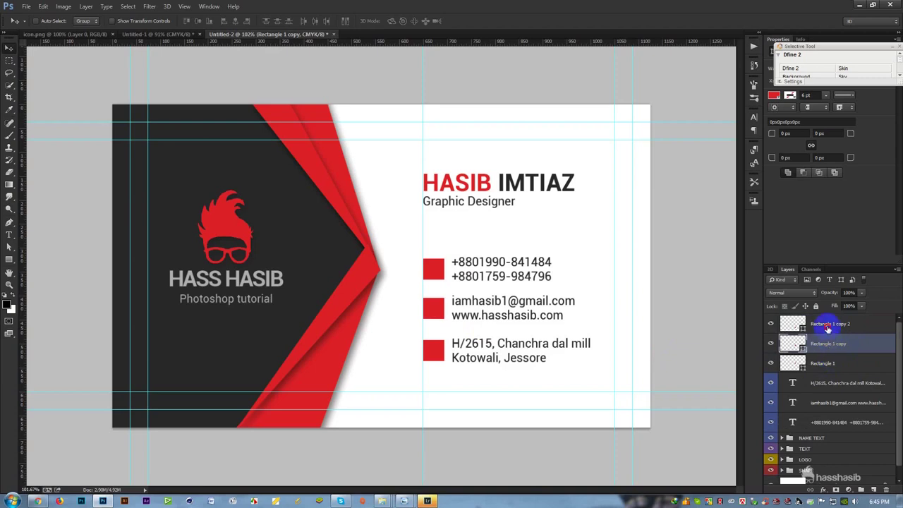
click(828, 327)
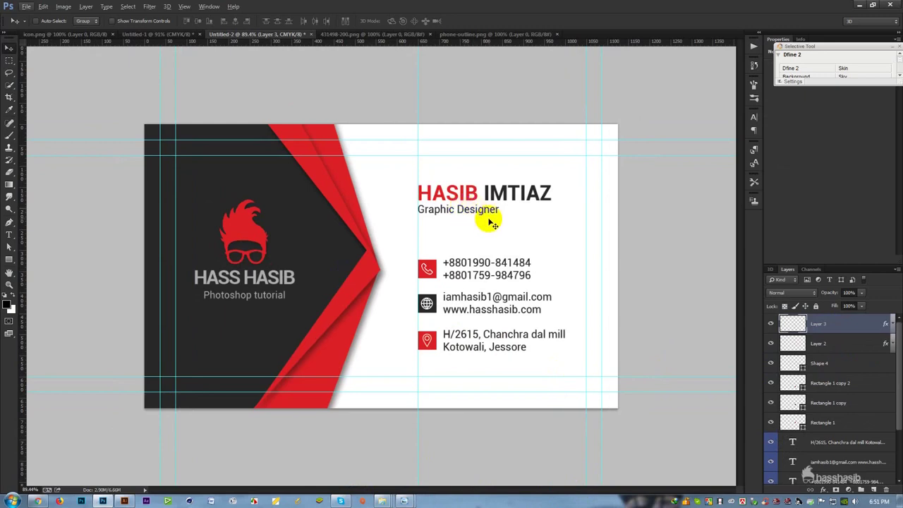
Close the 431498-200.png and phone-outline.png icon images and switch to the back card
click(428, 34)
click(435, 34)
click(165, 35)
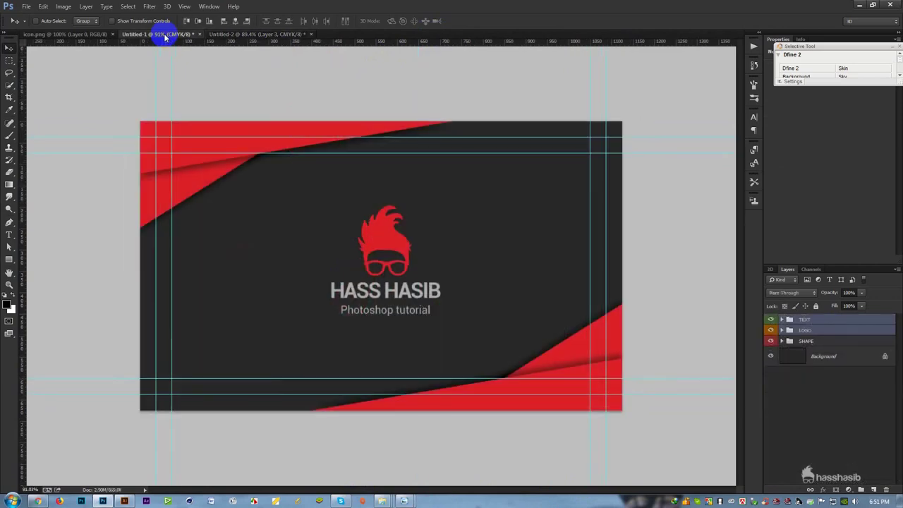
click(234, 35)
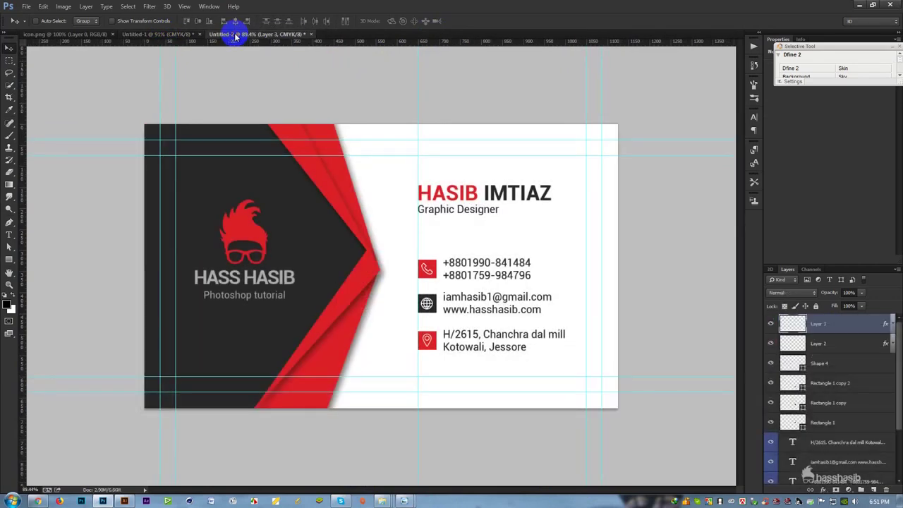
click(183, 33)
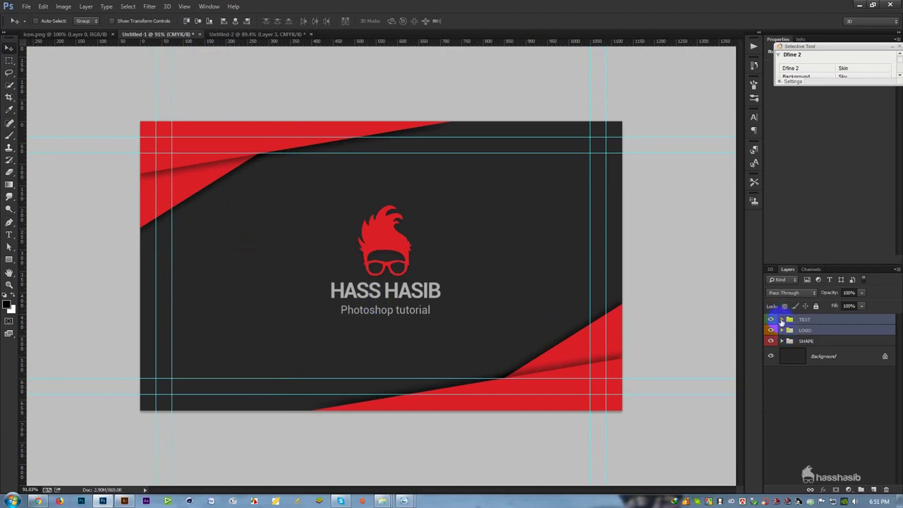
click(781, 319)
double_click(811, 359)
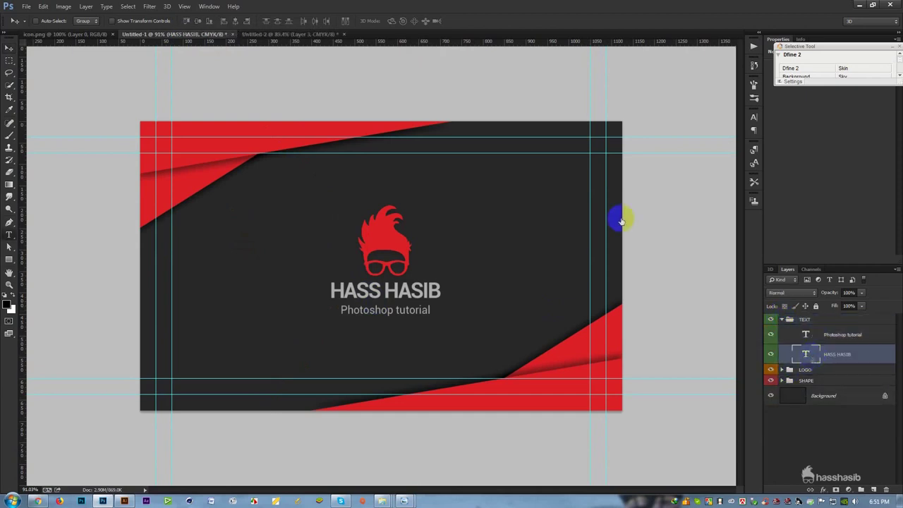
click(314, 22)
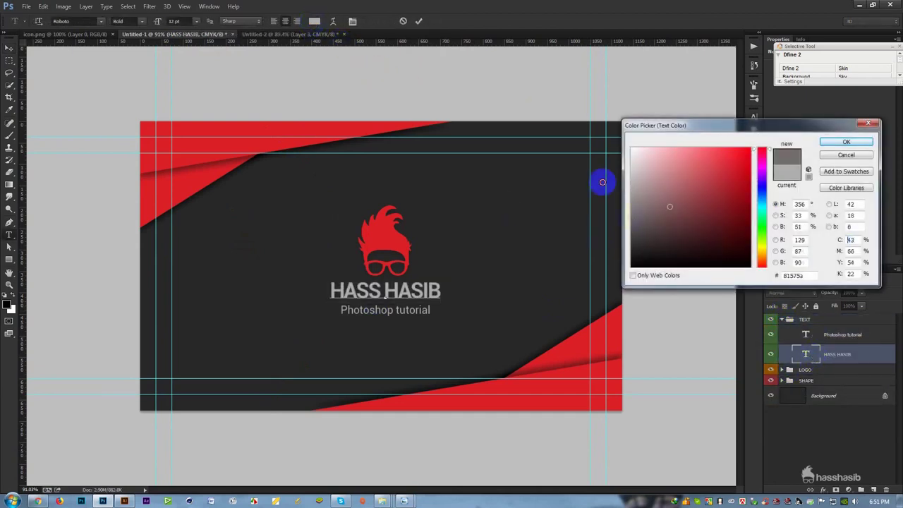
click(829, 142)
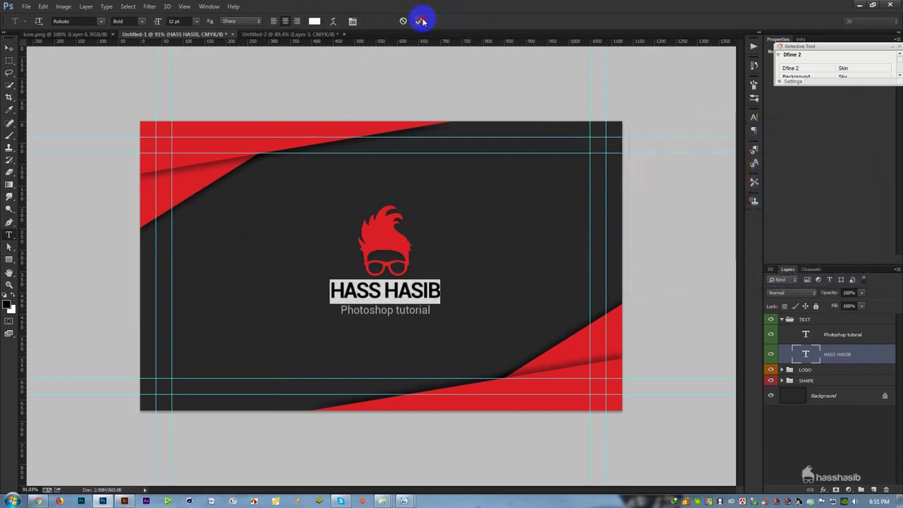
click(419, 21)
key(v)
click(275, 34)
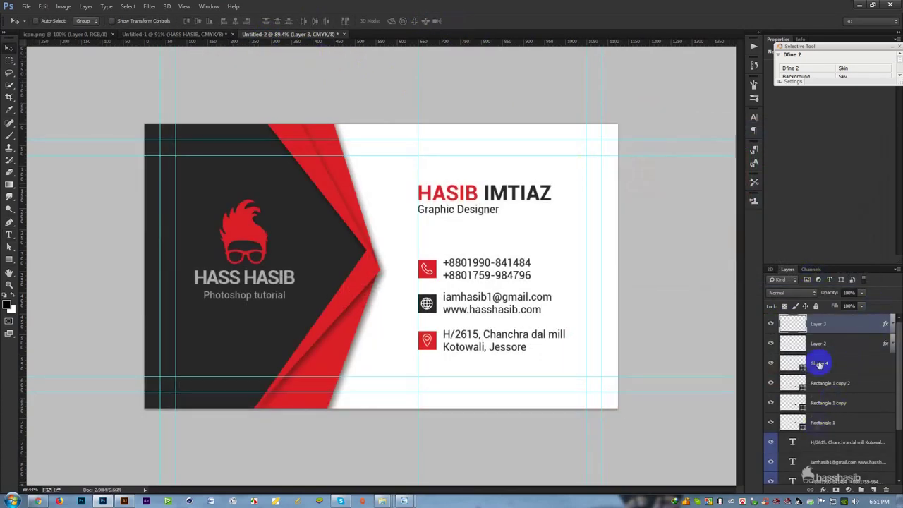
scroll(856, 419, down, 1)
click(856, 421)
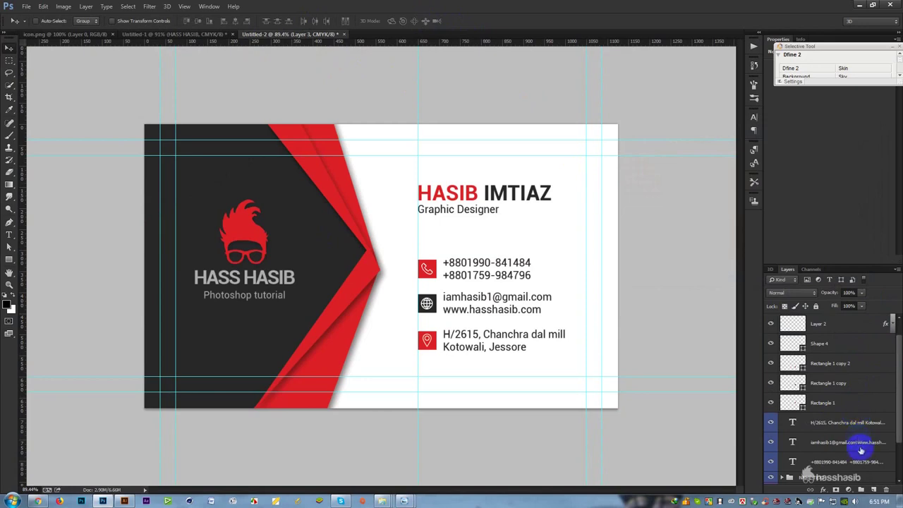
Group the three contact text layers into a group named TEXT
shift+click(856, 462)
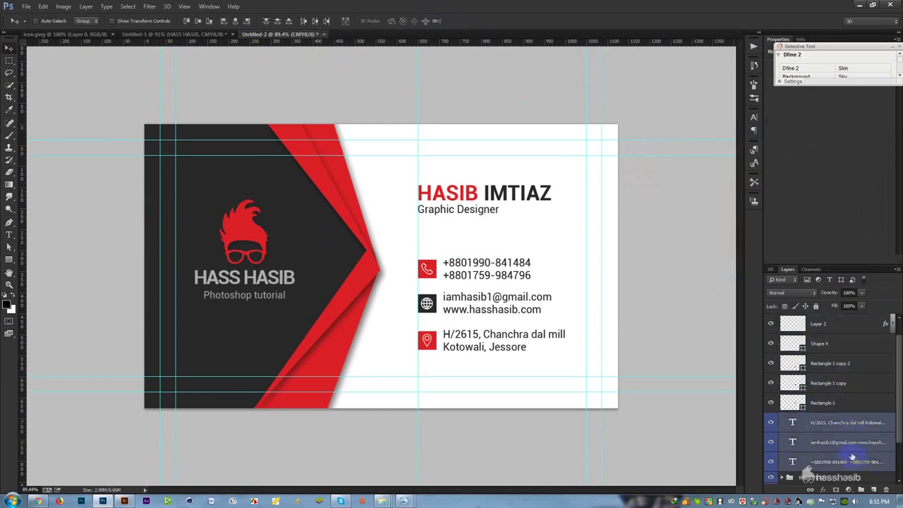
key(ctrl+g)
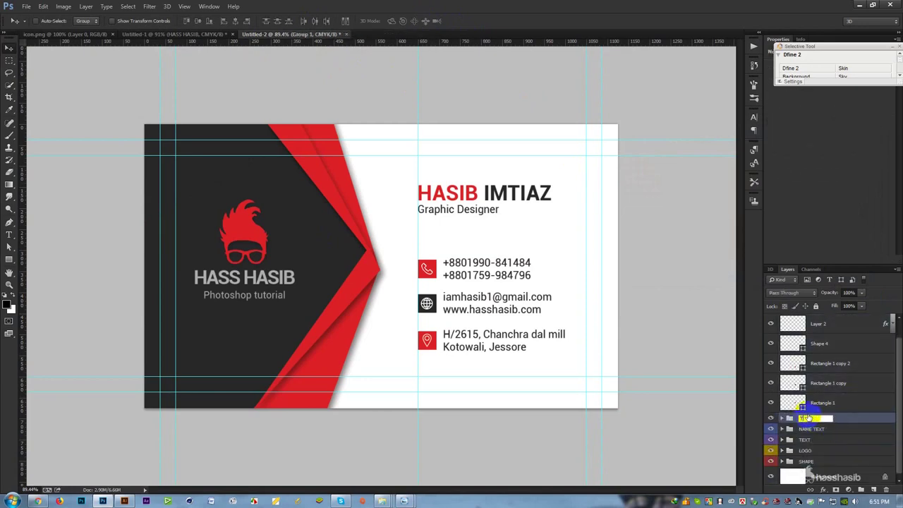
text(XT)
Group Layer 3 through Rectangle 1 into a group named SHAPE AND ICON
click(842, 403)
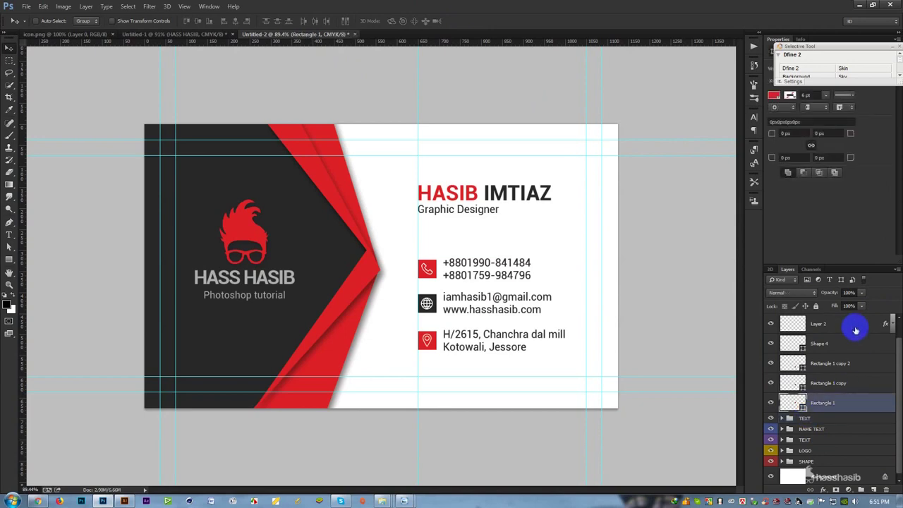
scroll(856, 330, up, 1)
shift+click(855, 330)
key(ctrl+g)
text(SHAPE AND ICON)
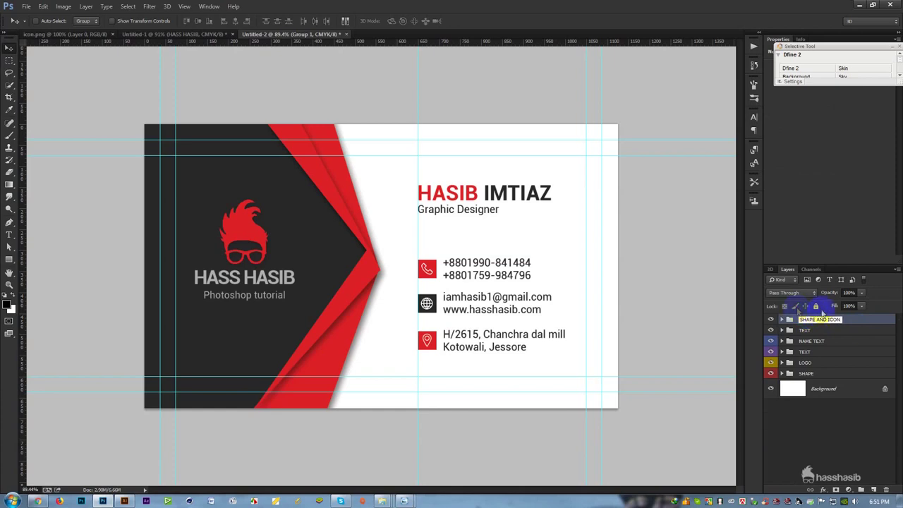
key(Return)
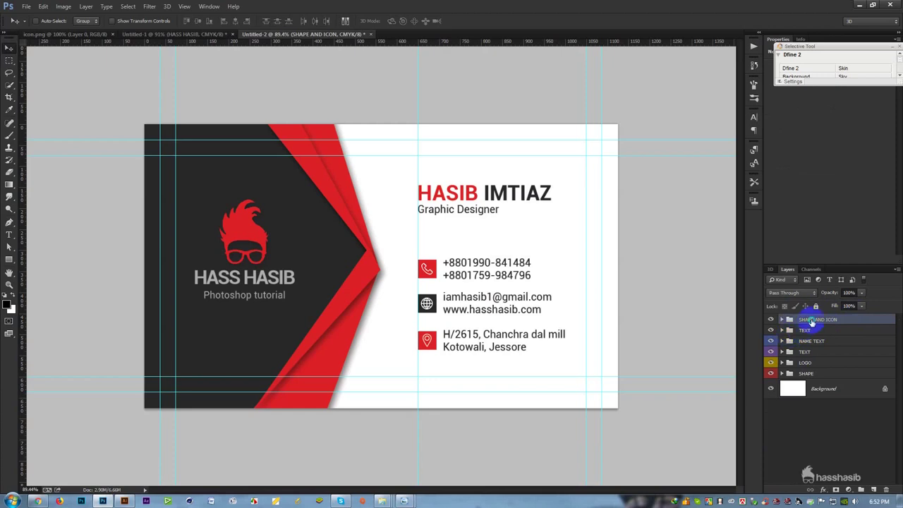
Give the SHAPE AND ICON group an orange colour label and change the TEXT group's label
right_click(811, 322)
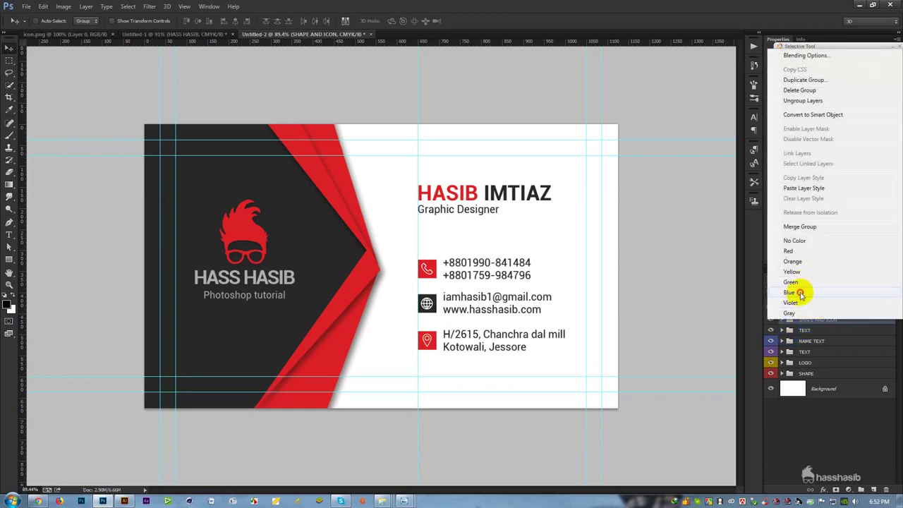
click(800, 293)
right_click(804, 322)
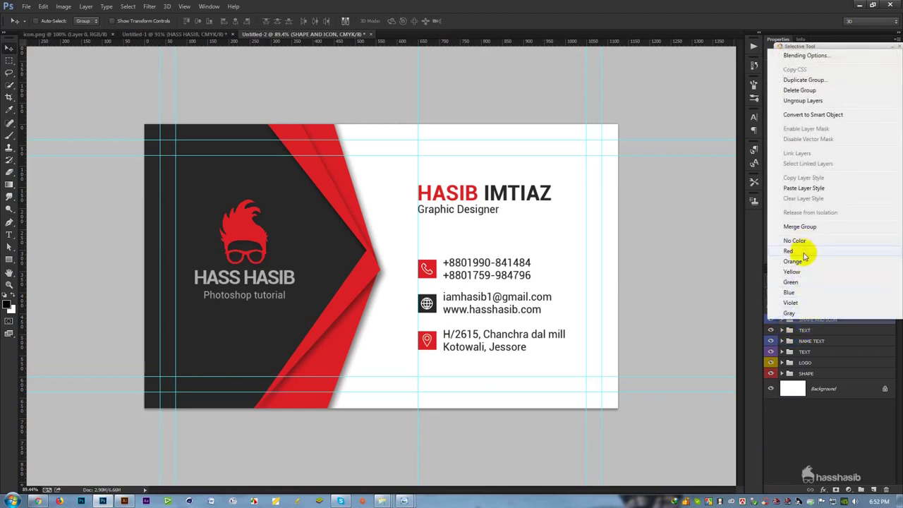
click(793, 261)
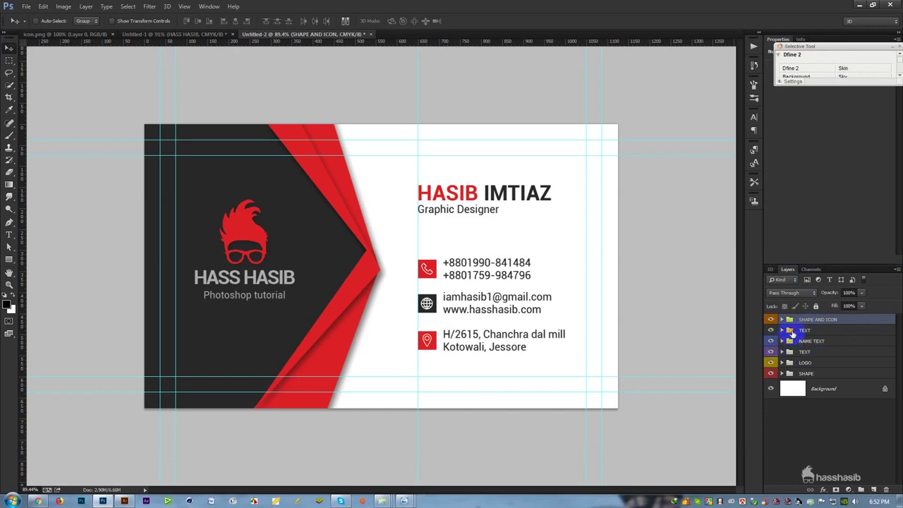
right_click(793, 334)
click(790, 317)
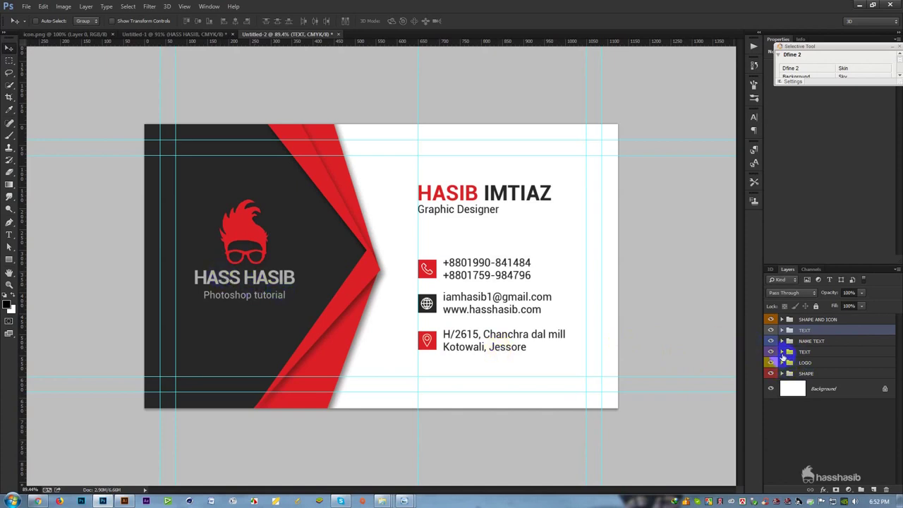
Change the HASS HASIB text colour to white (#ffffff)
click(781, 352)
double_click(806, 386)
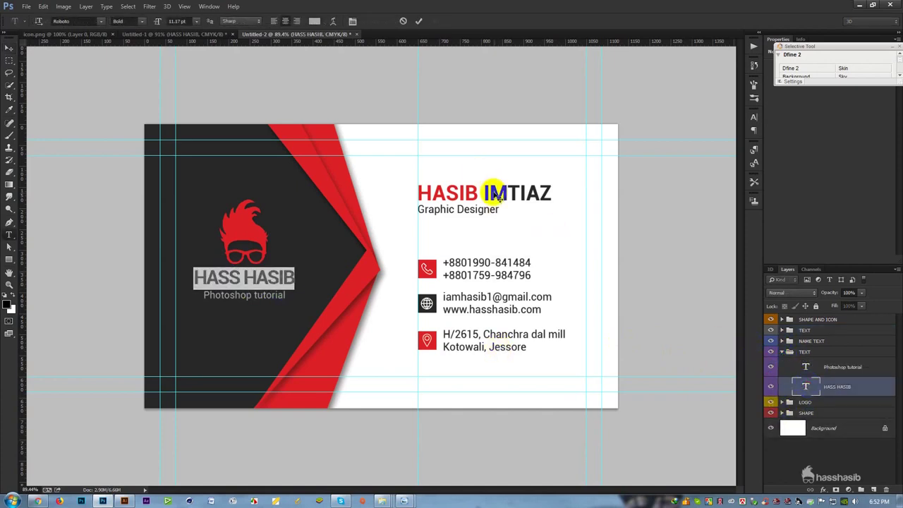
click(315, 21)
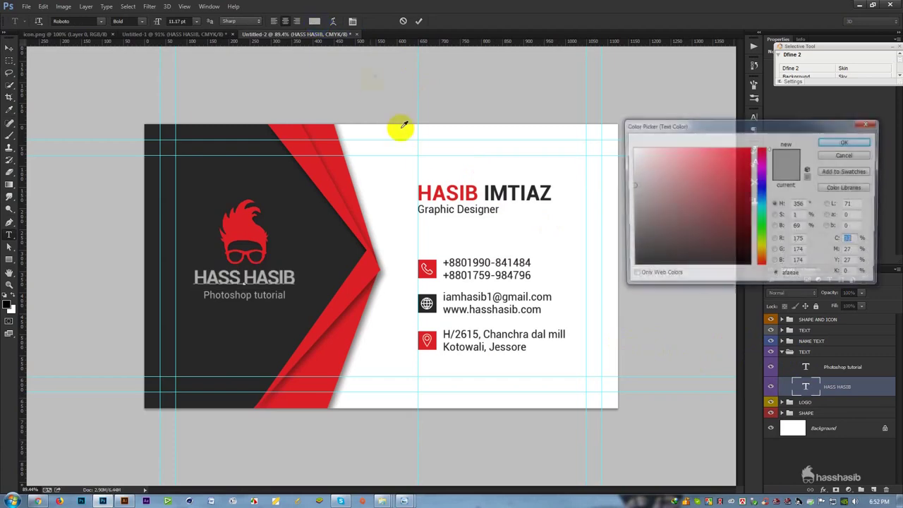
click(452, 170)
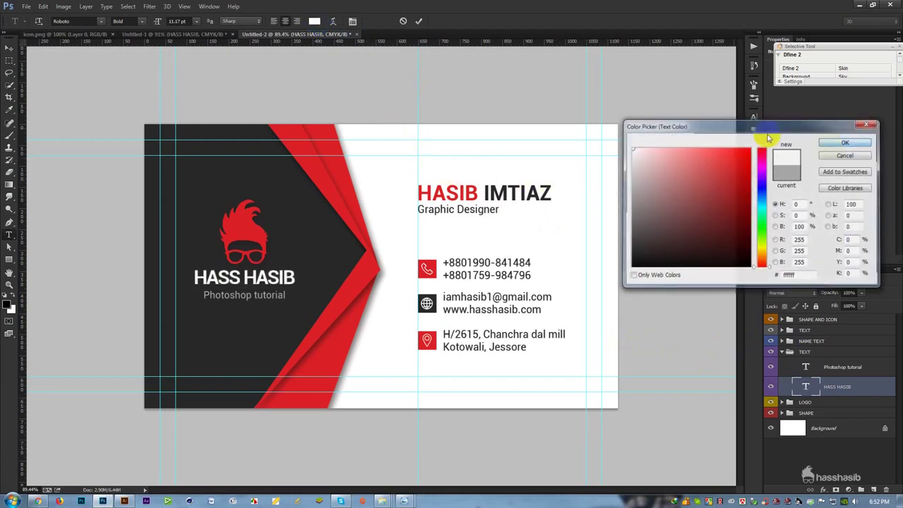
click(839, 143)
click(418, 21)
key(v)
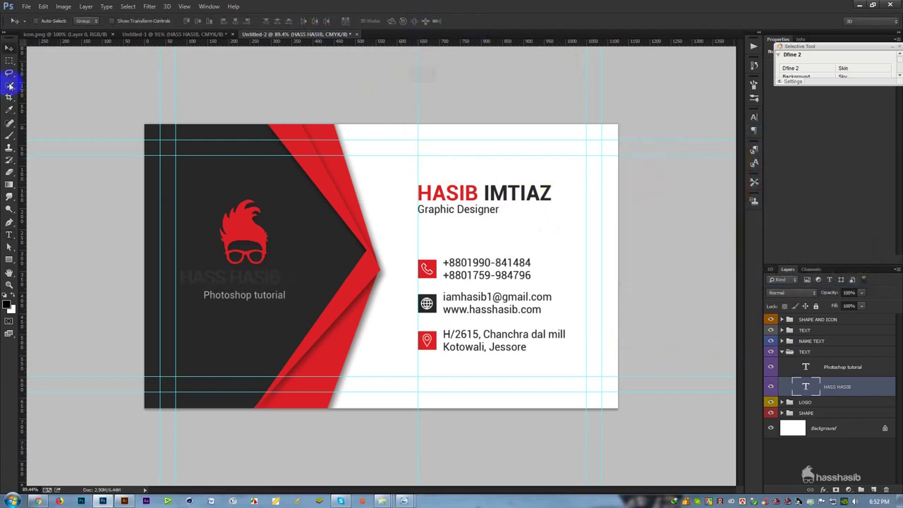
Remove the vertical guide beside the contact text and set the pasteboard colour to Black
drag(419, 106, 18, 99)
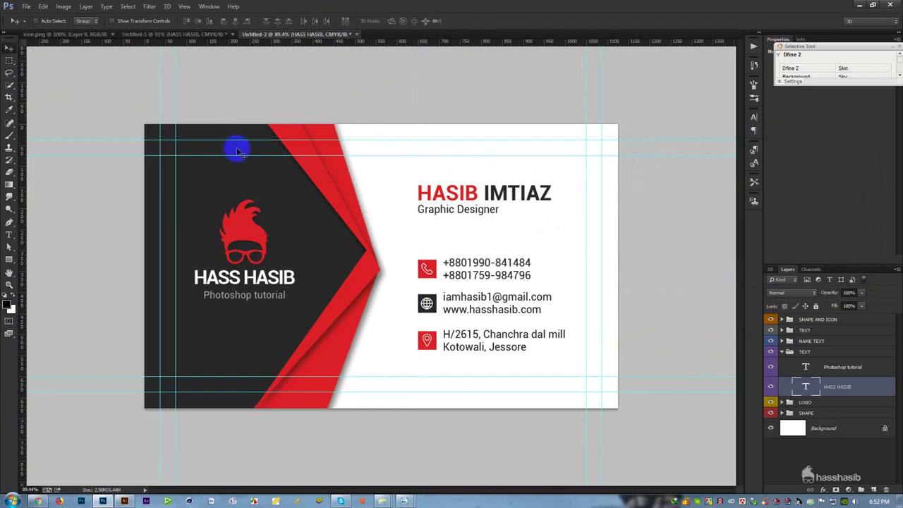
key(ctrl+semicolon)
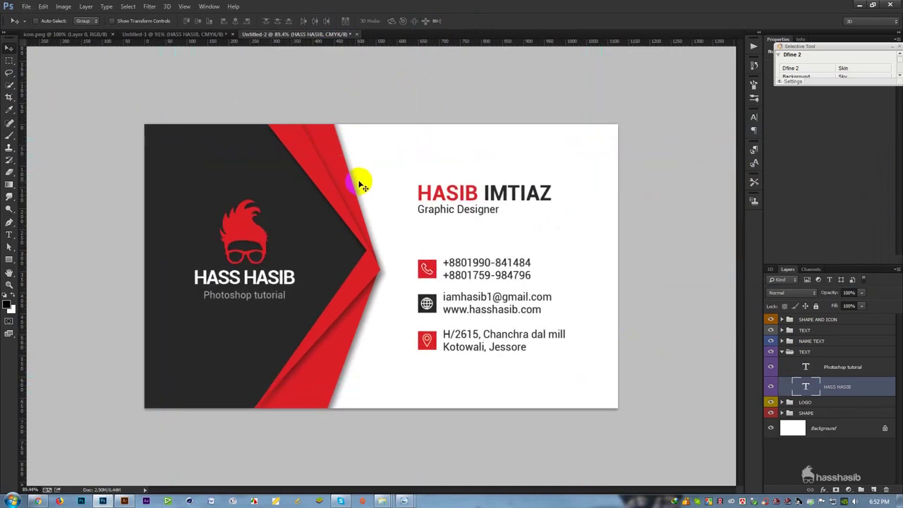
key(ctrl+semicolon)
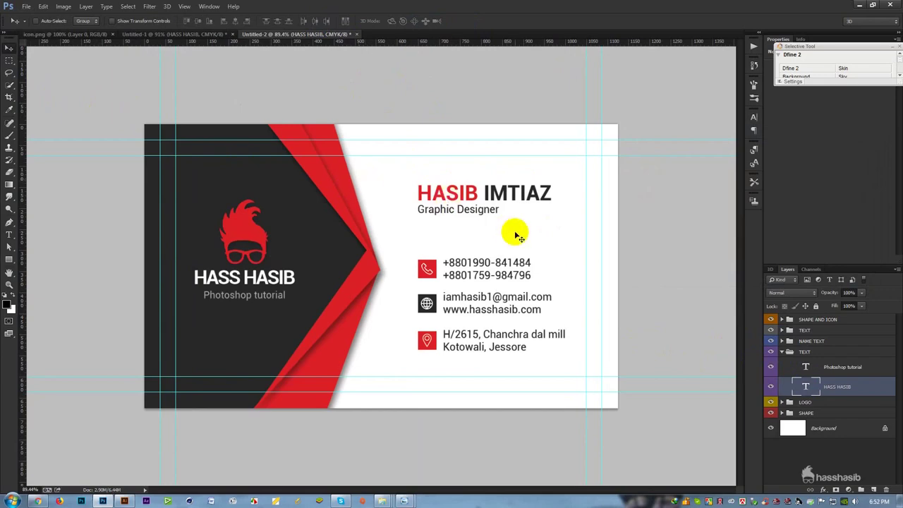
scroll(515, 235, down, 1)
scroll(516, 232, up, 1)
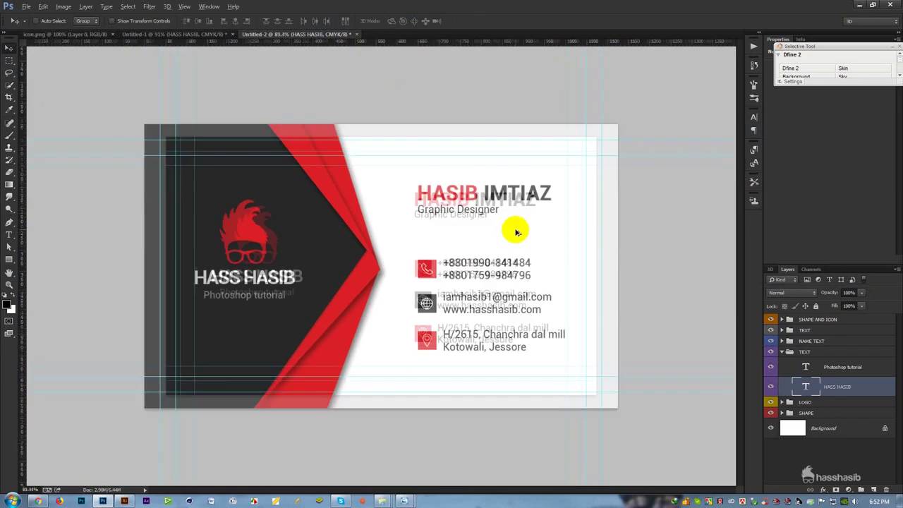
scroll(516, 231, up, 1)
right_click(512, 70)
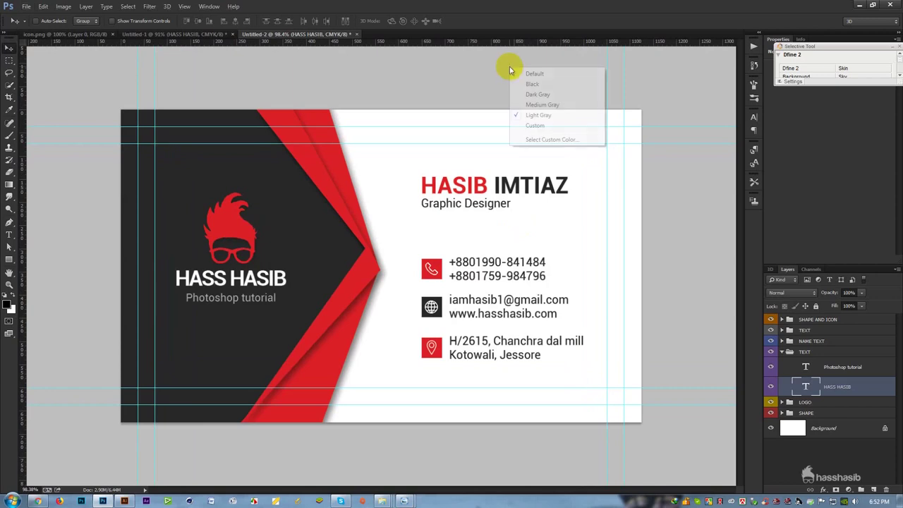
click(514, 72)
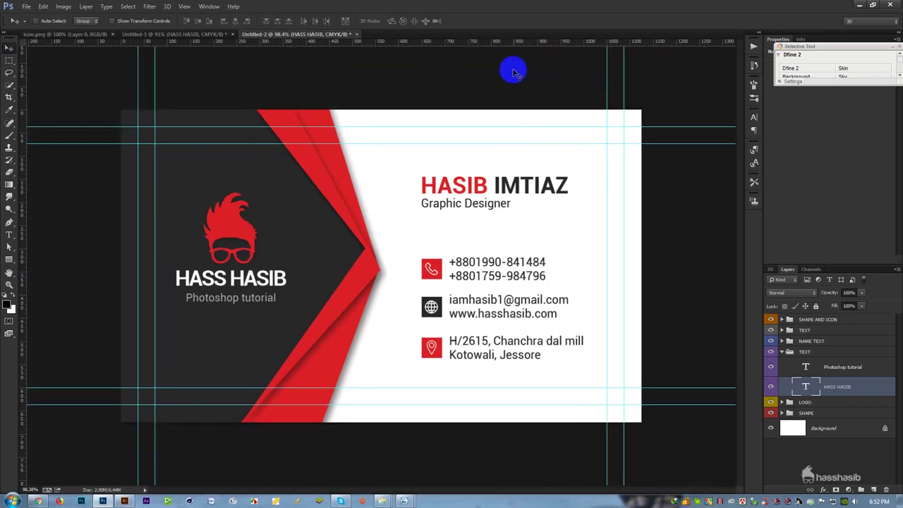